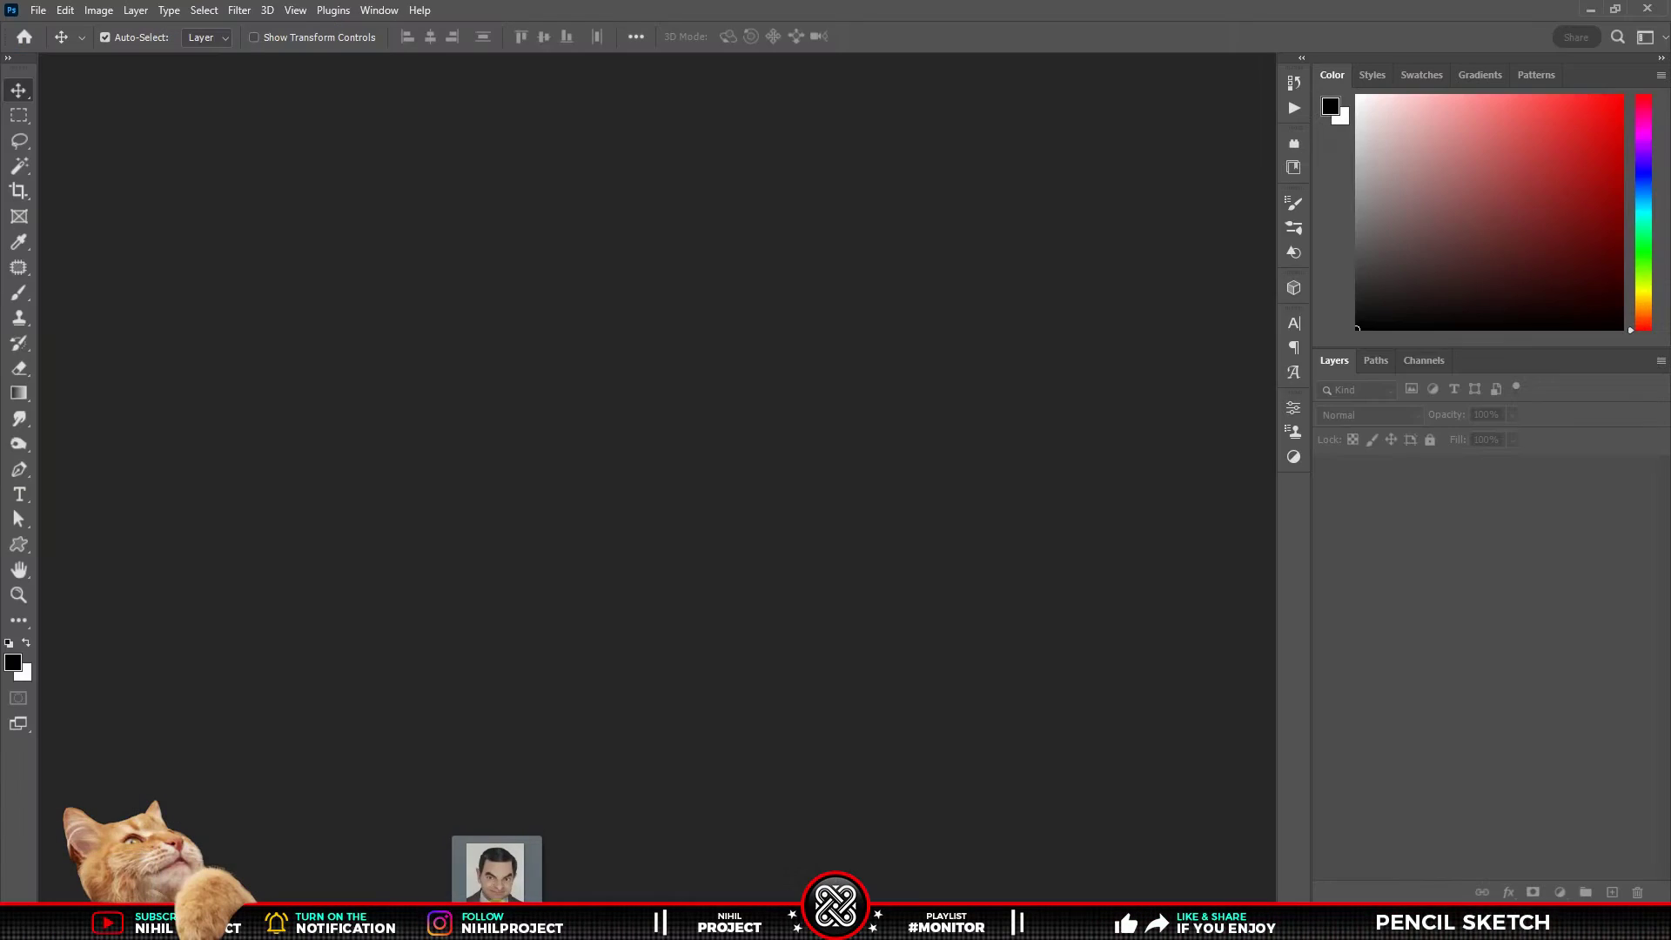
Open mr bean.jpeg and resize the image to 1500 px tall
drag(633, 639, 541, 552)
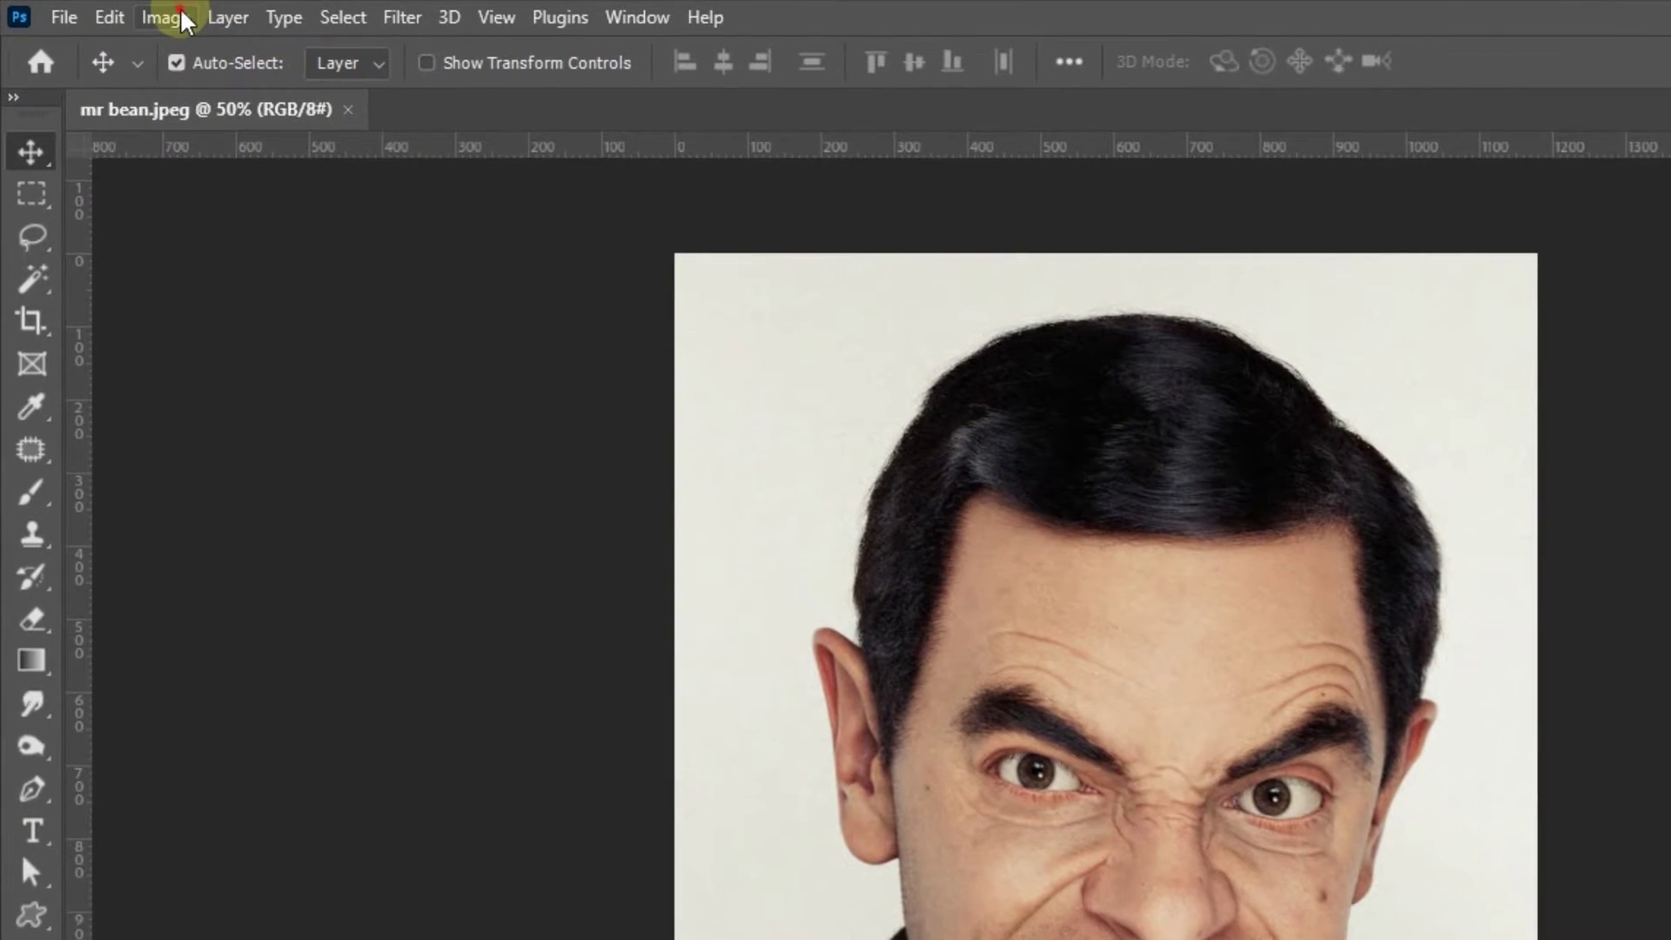
click(164, 16)
click(218, 235)
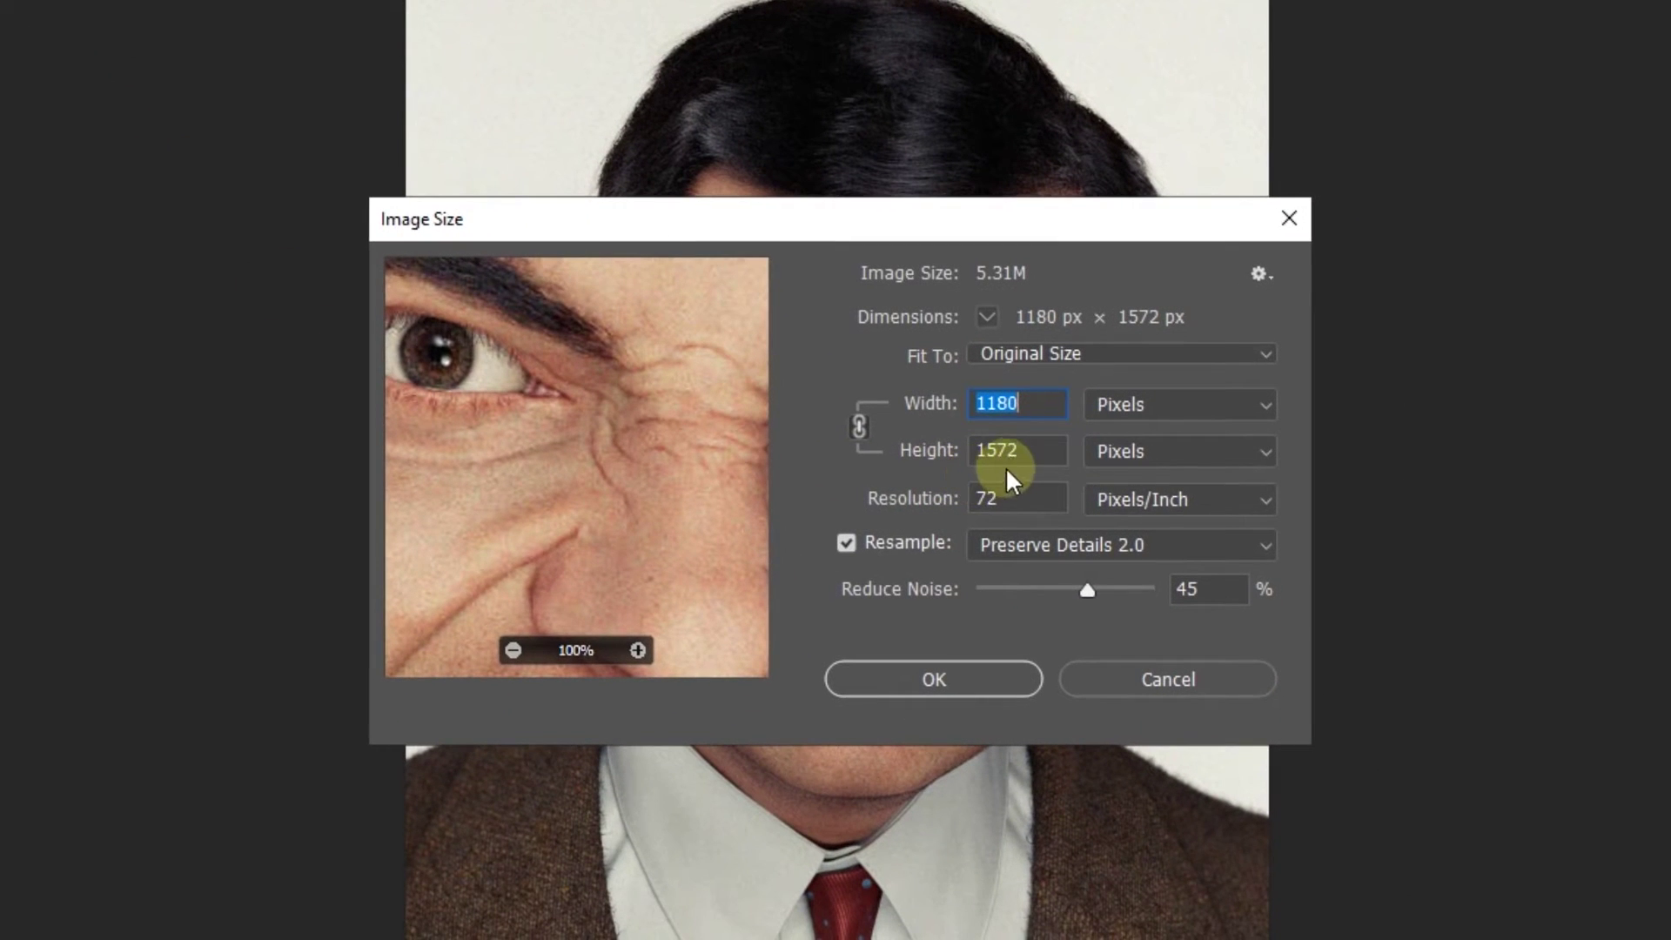
click(1018, 451)
key(BackSpace)
key(BackSpace)
key(BackSpace)
text(1)
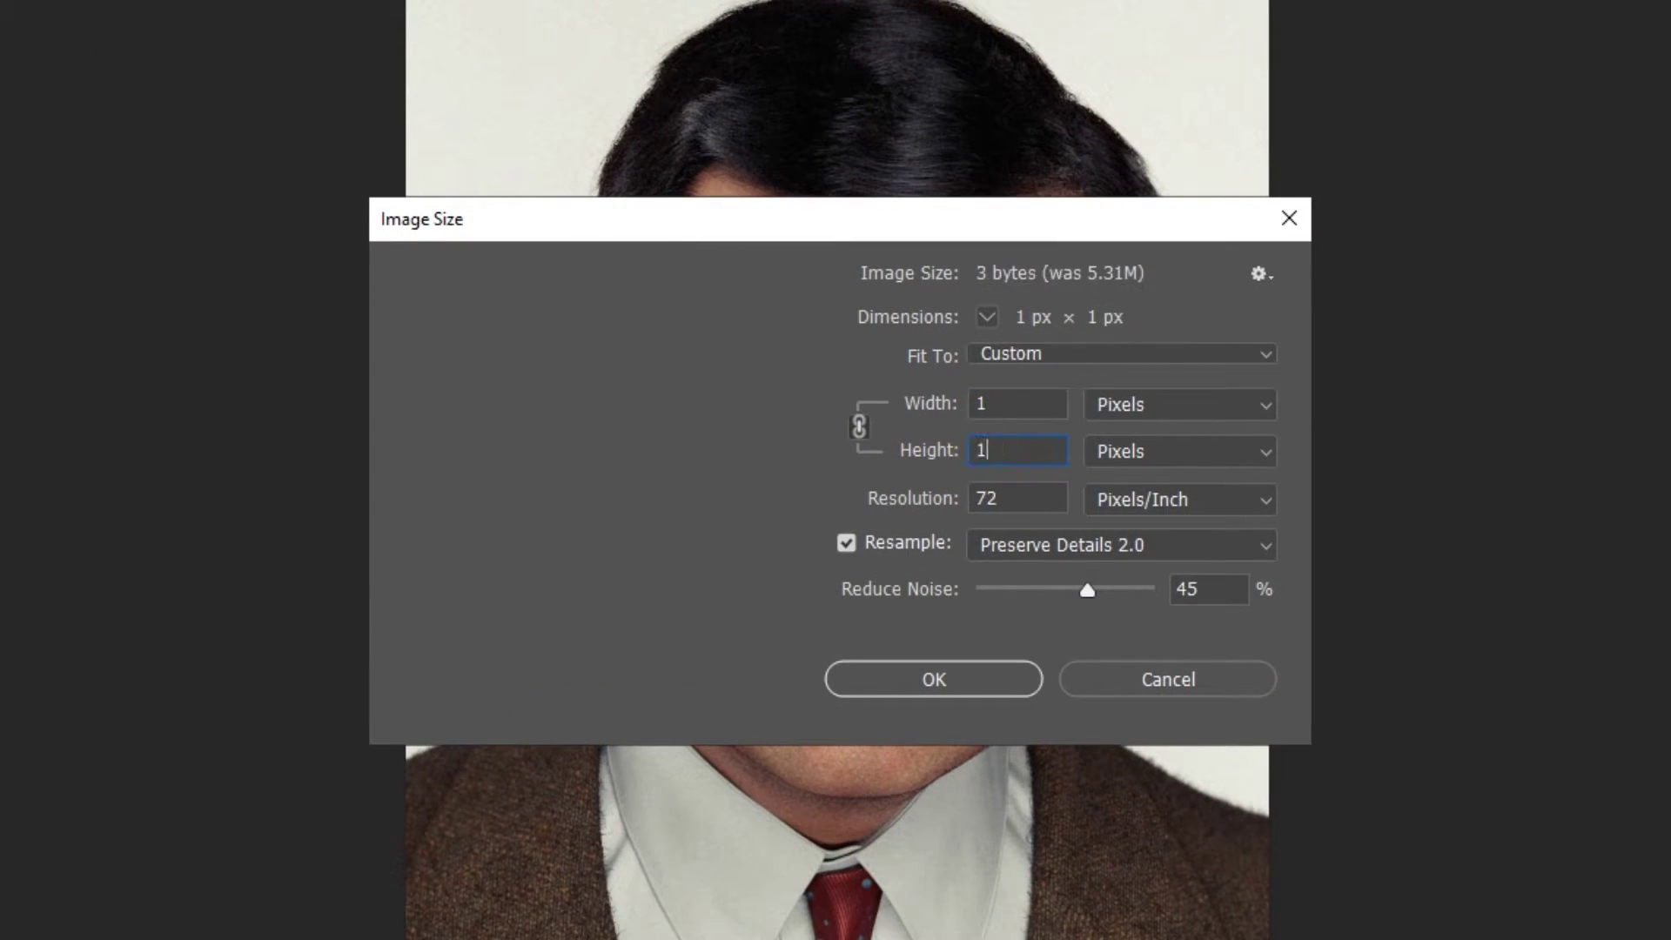
text(500)
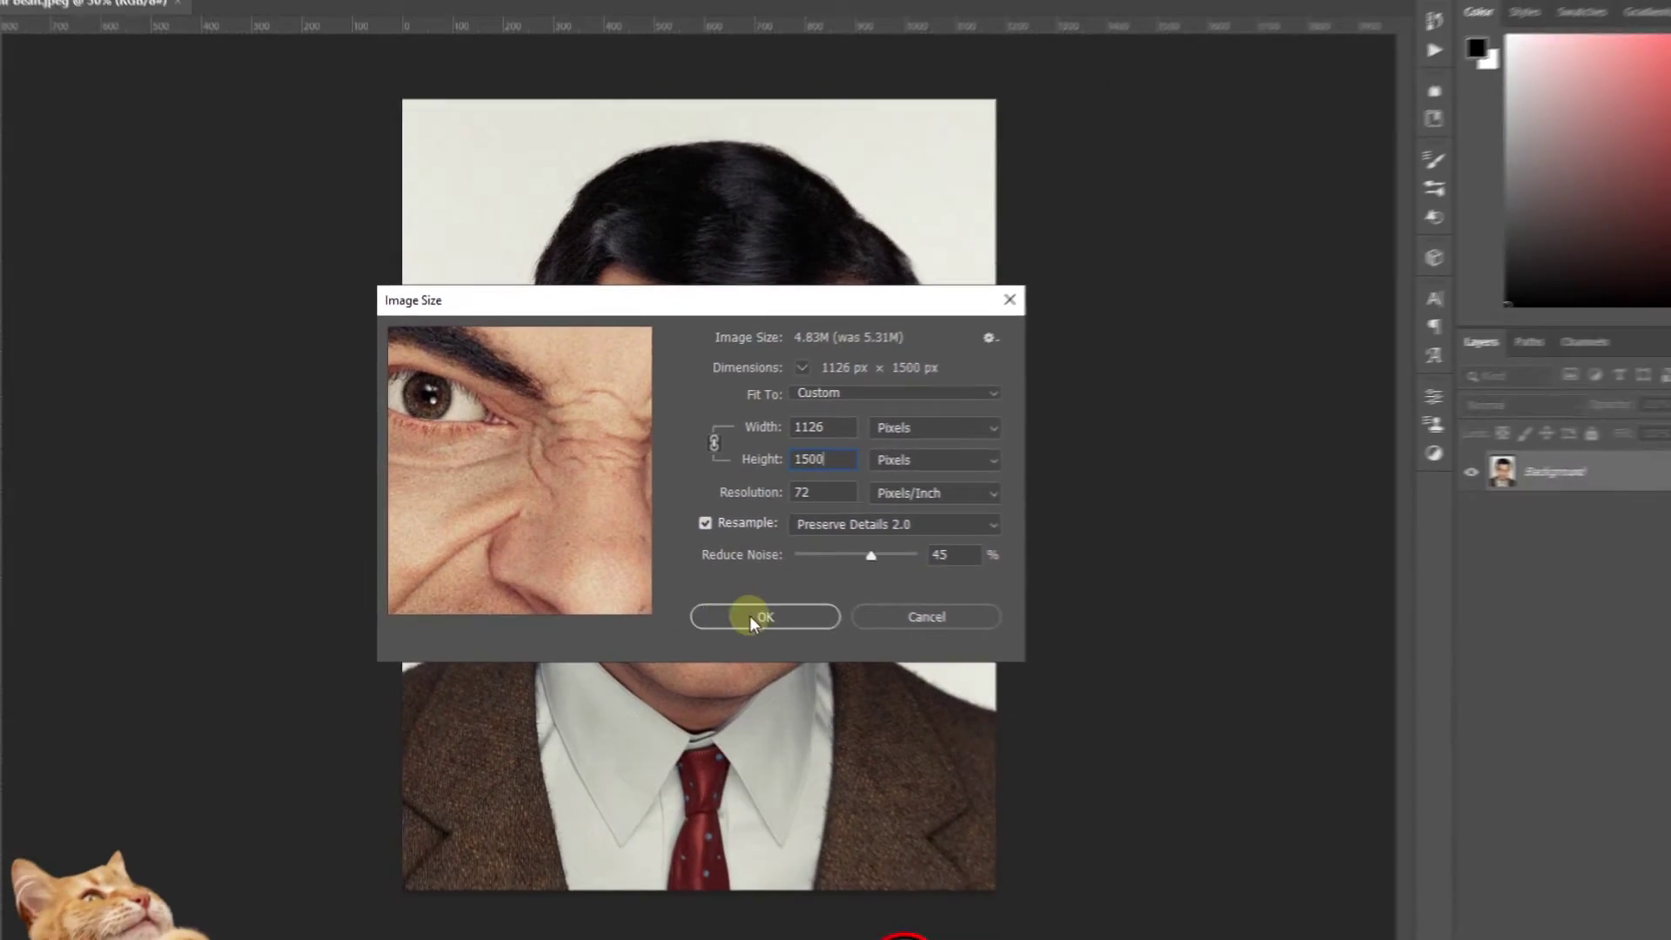
click(759, 616)
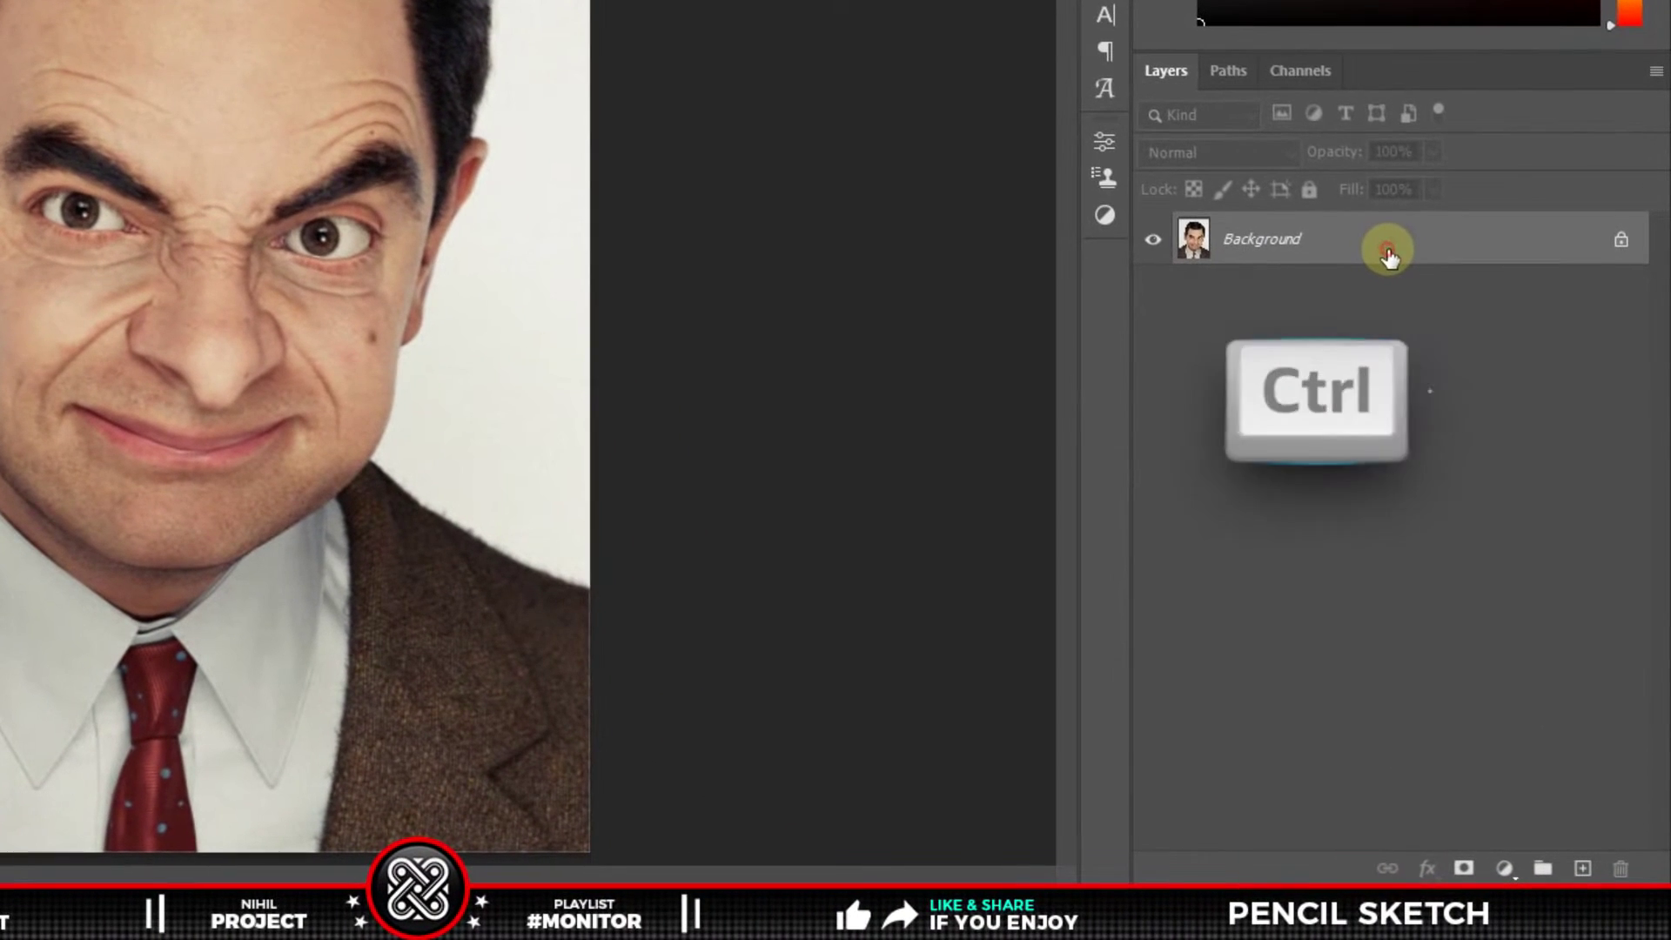
Duplicate the photo layer as PENCIL and convert it to a smart object
key(ctrl+j)
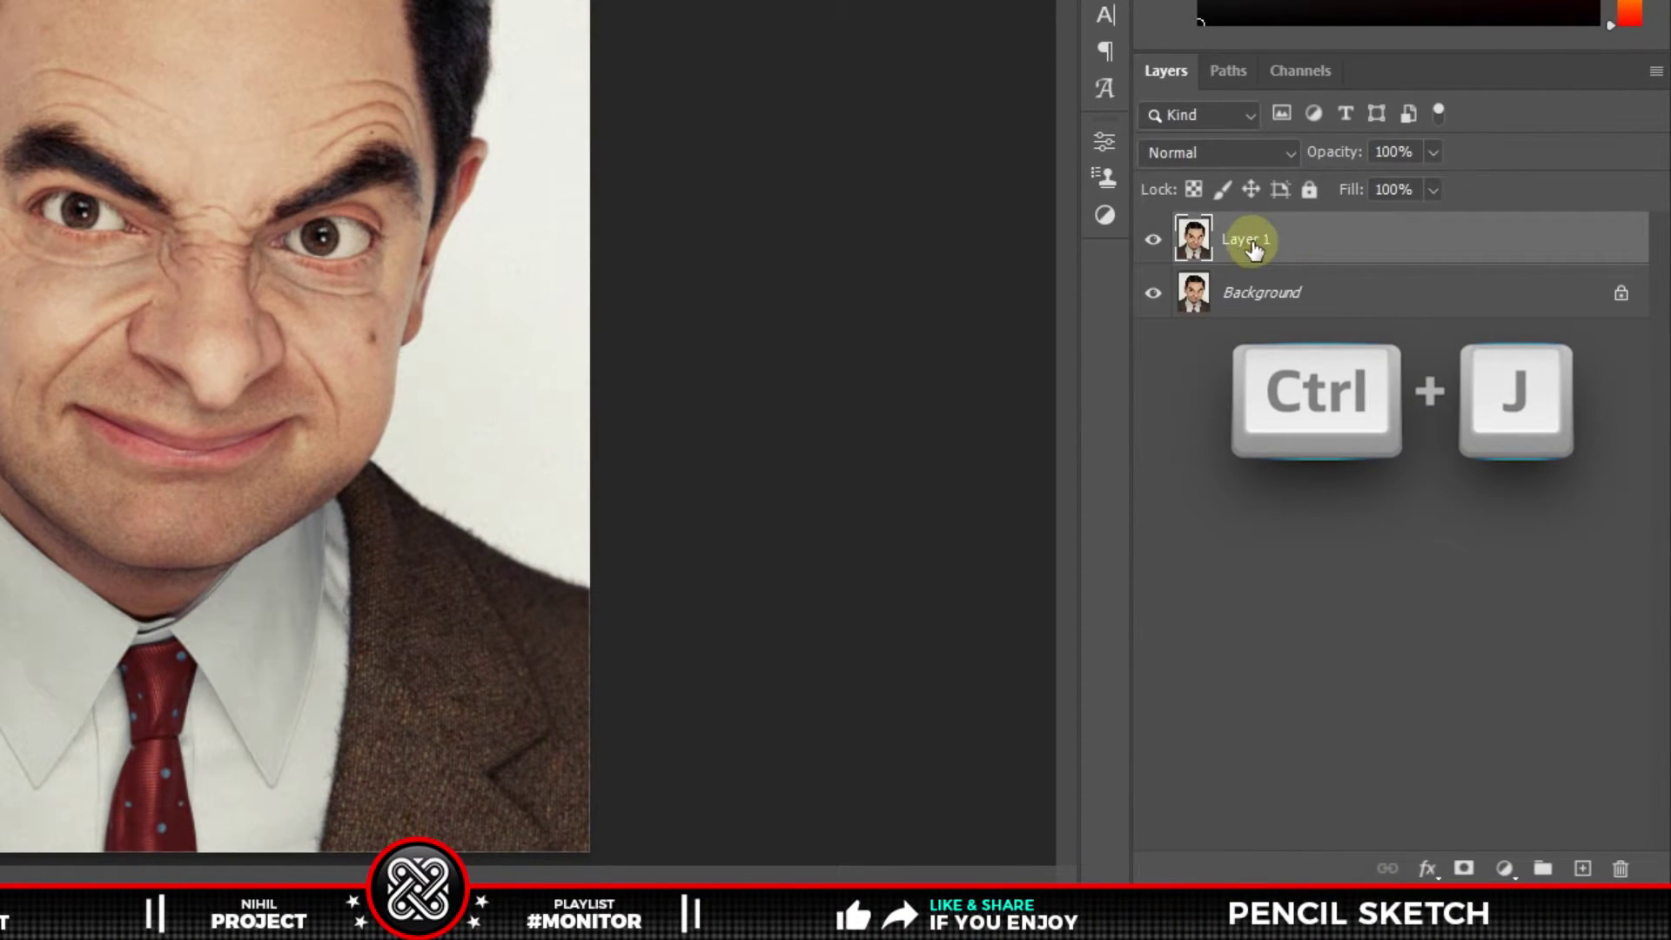
double_click(1247, 239)
text(PENCIL)
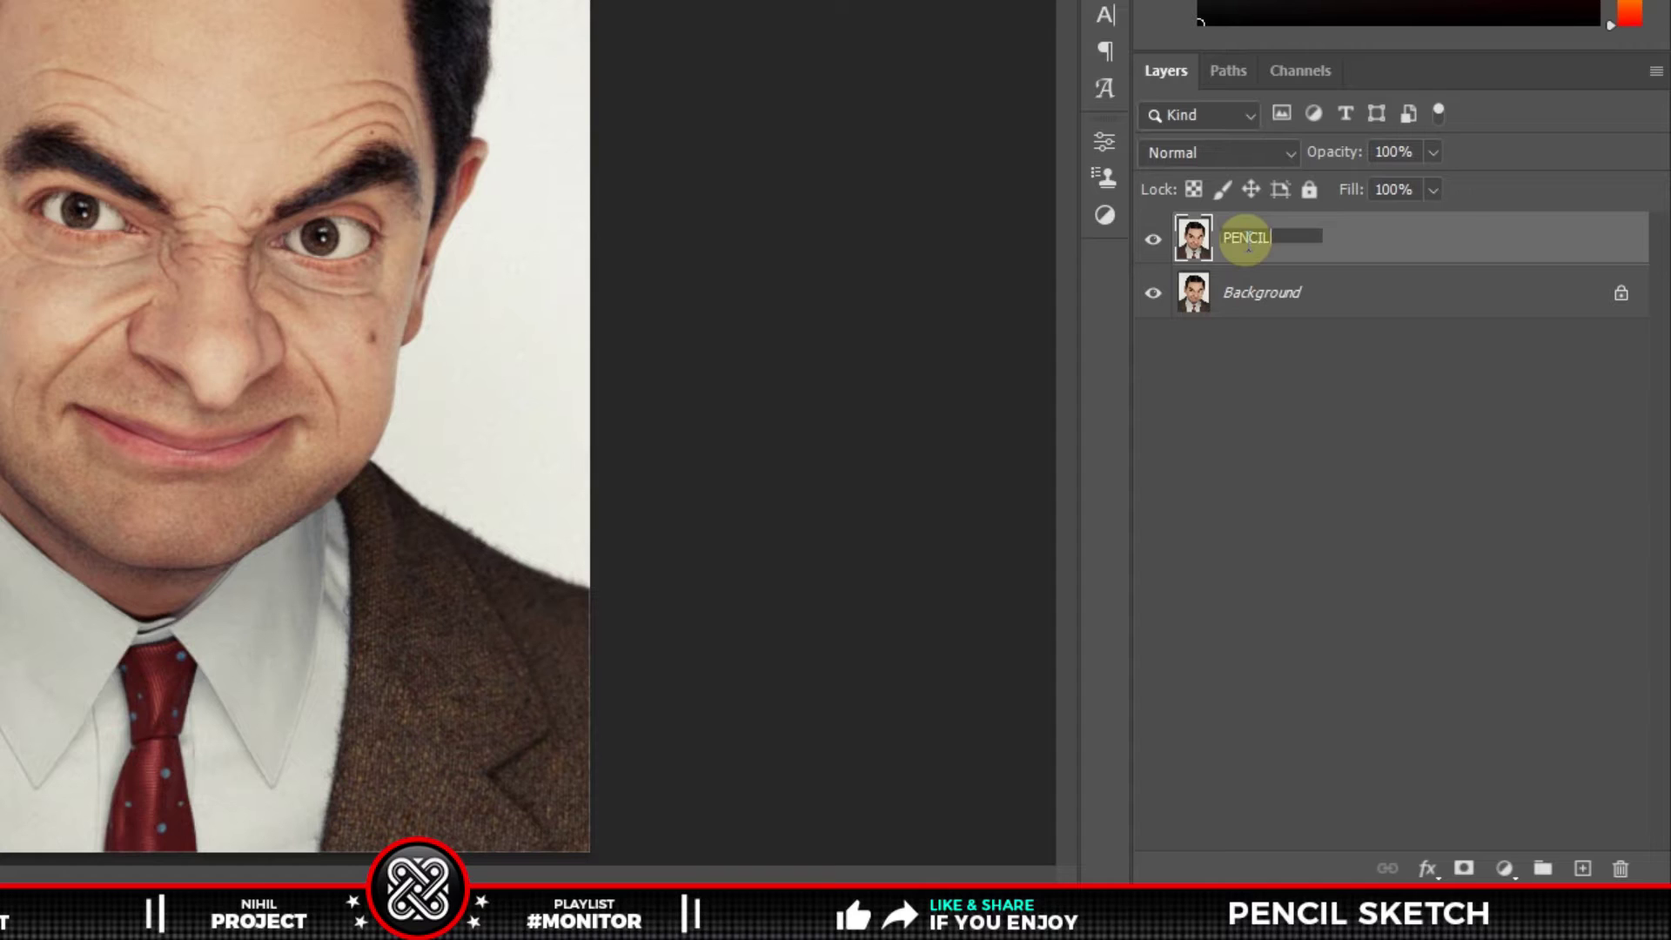
key(Return)
right_click(1296, 234)
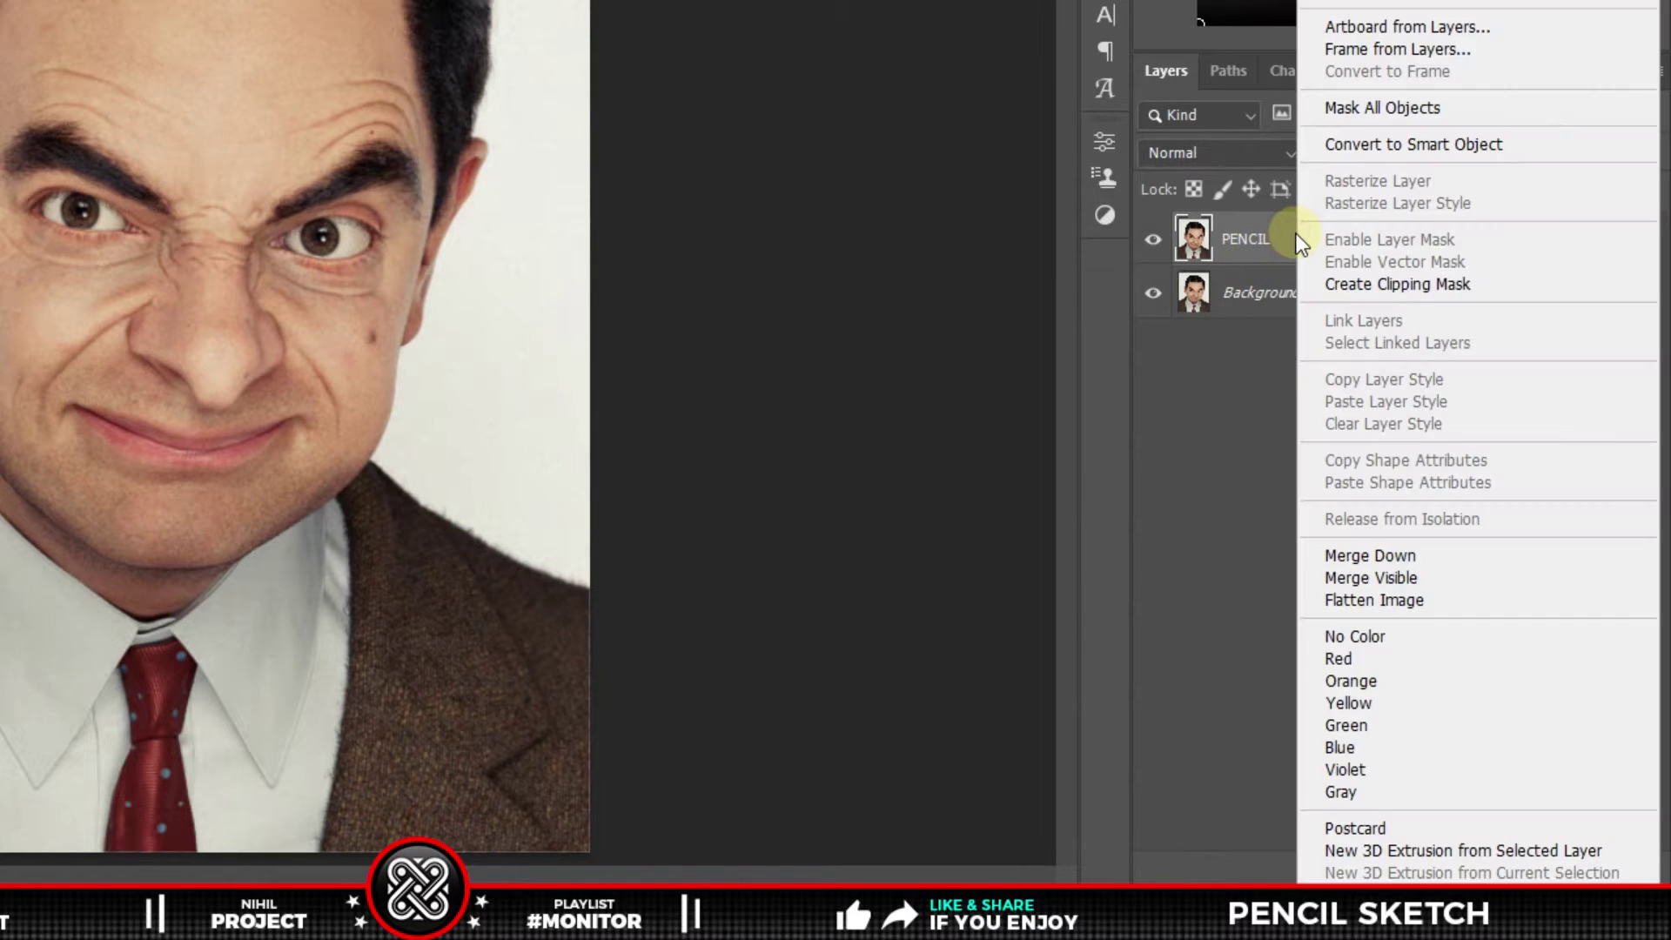
click(1340, 153)
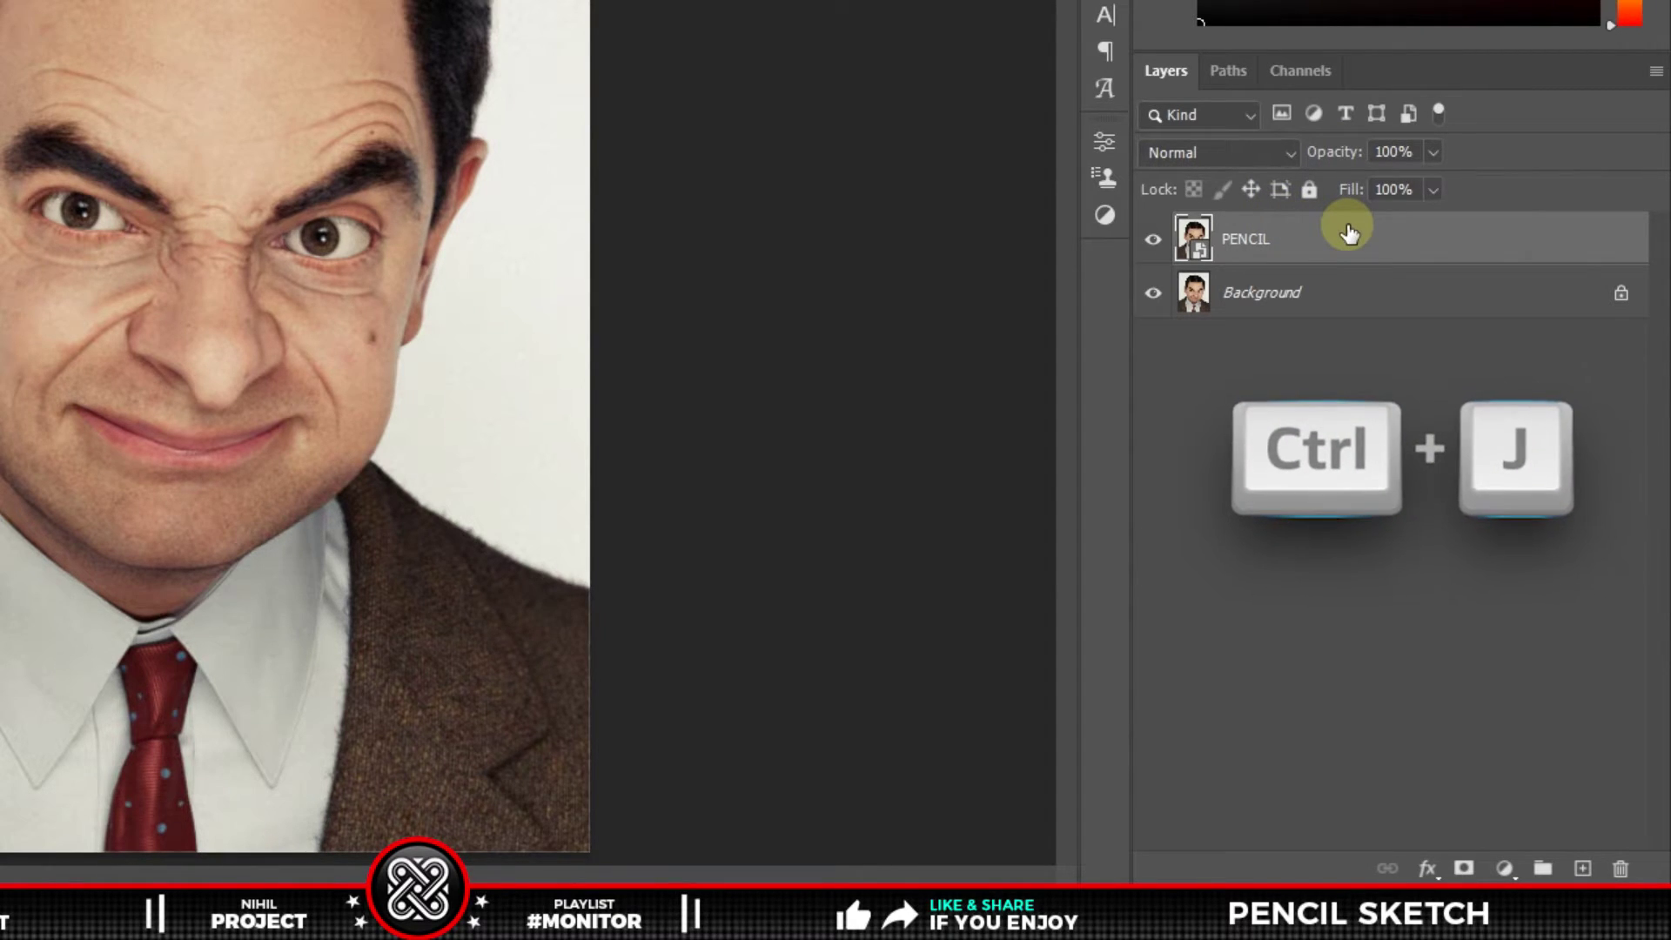
Duplicate PENCIL as a hidden OUTLINE layer, keeping PENCIL selected
key(ctrl+j)
double_click(1280, 239)
text(OUTLINE)
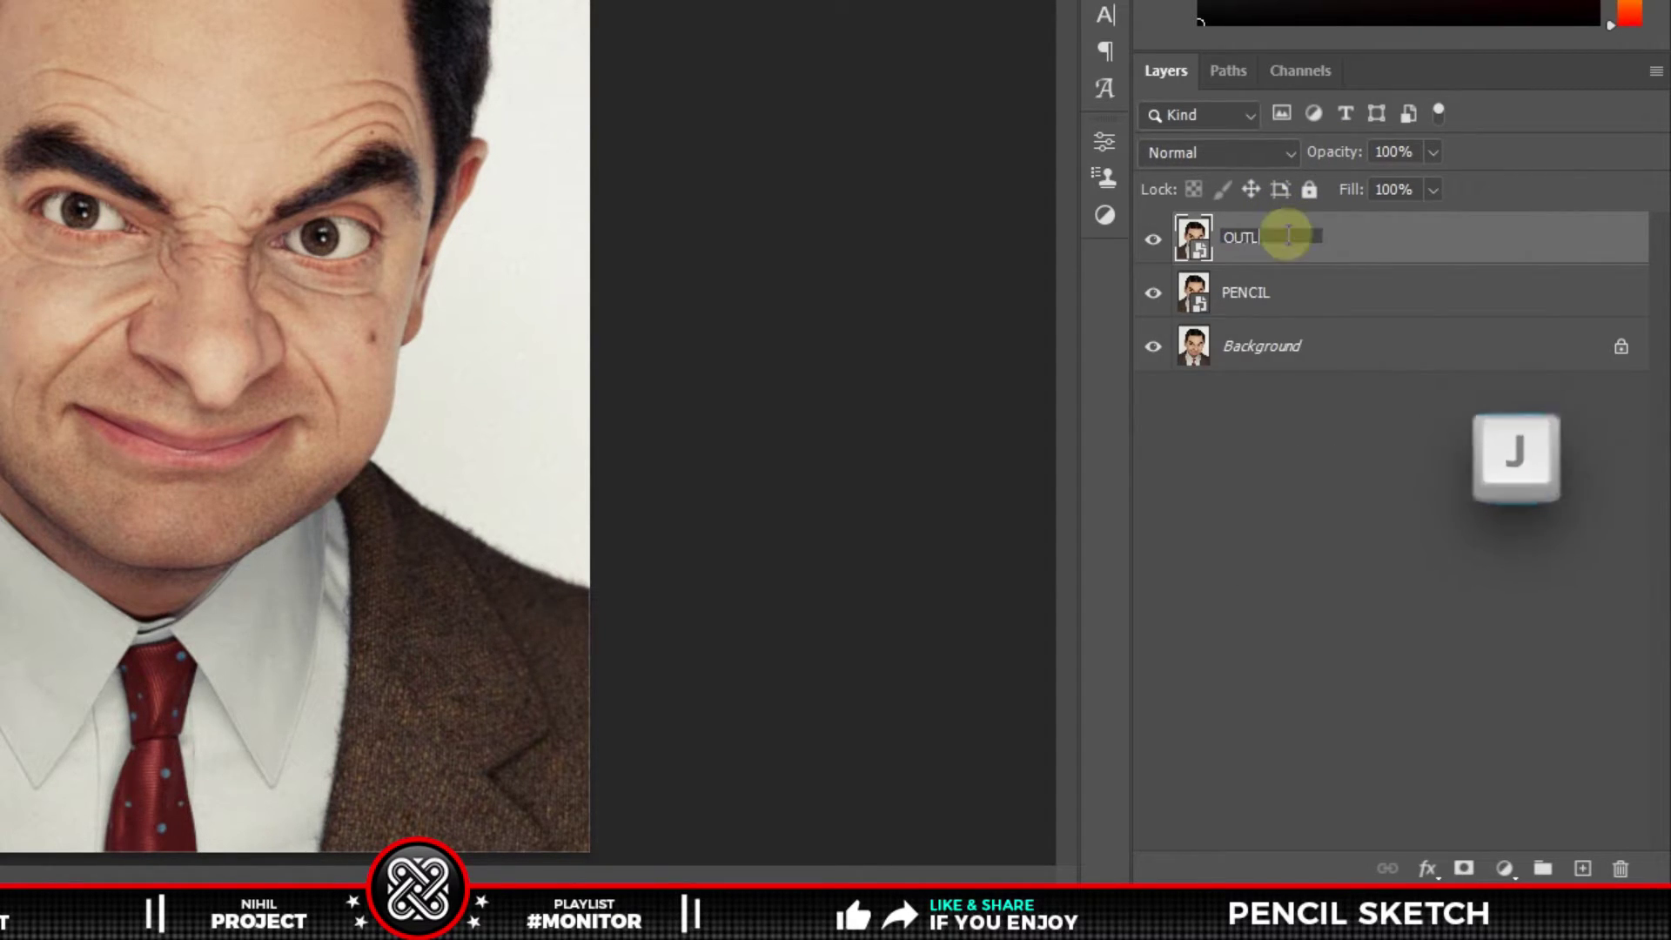
key(Return)
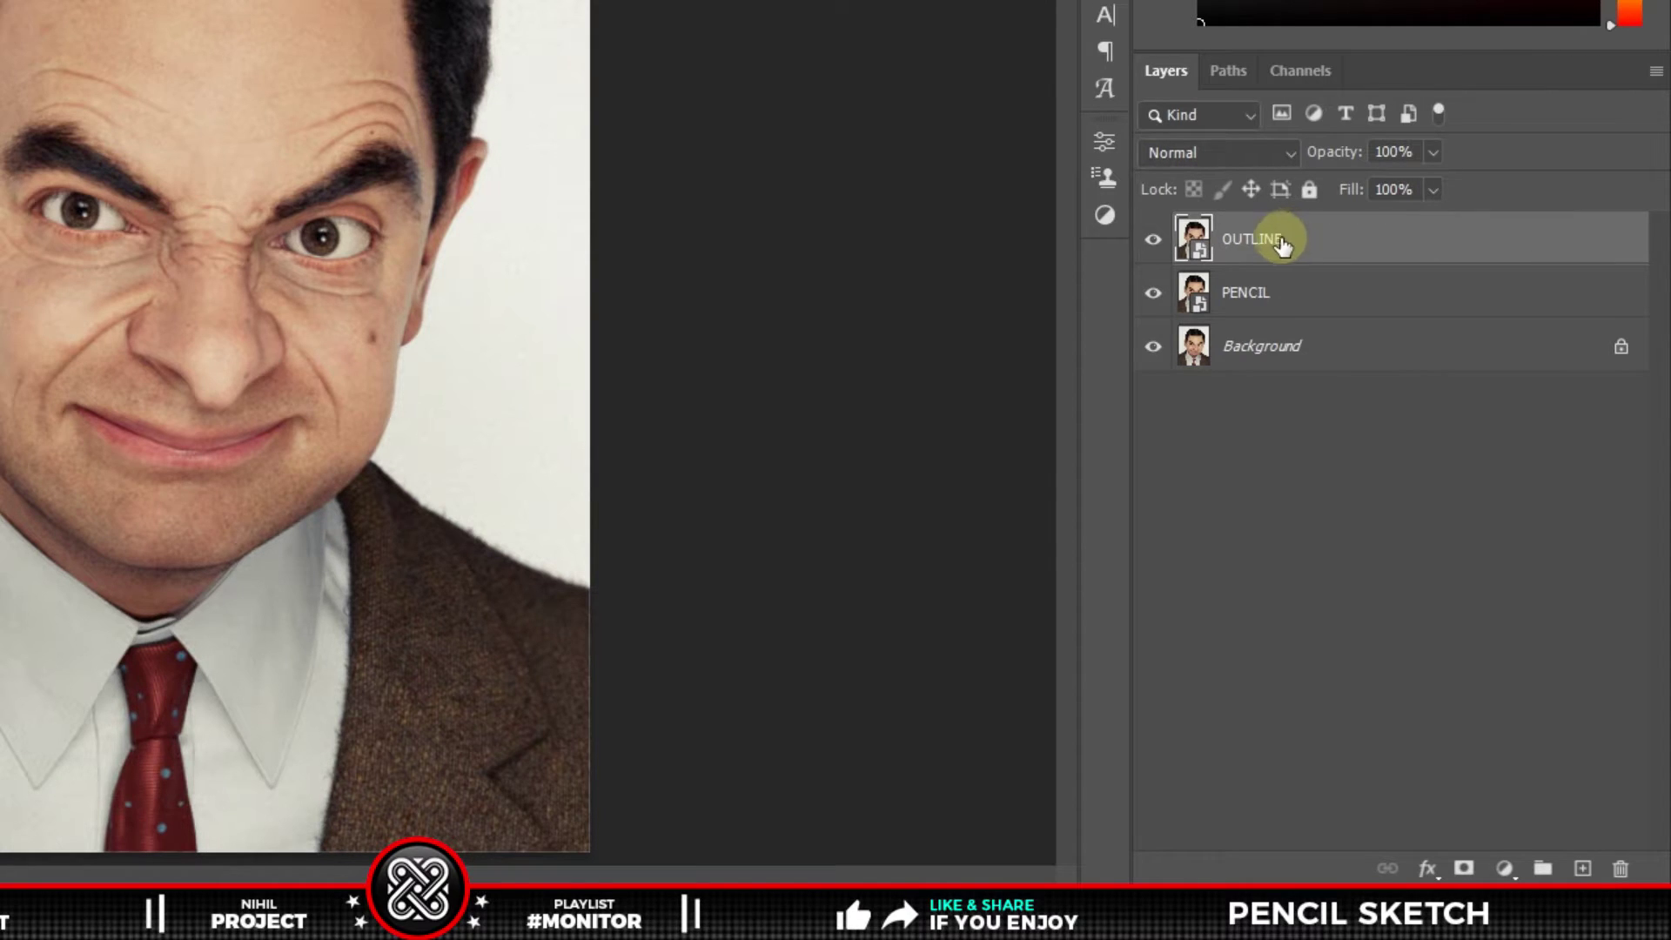
click(1153, 240)
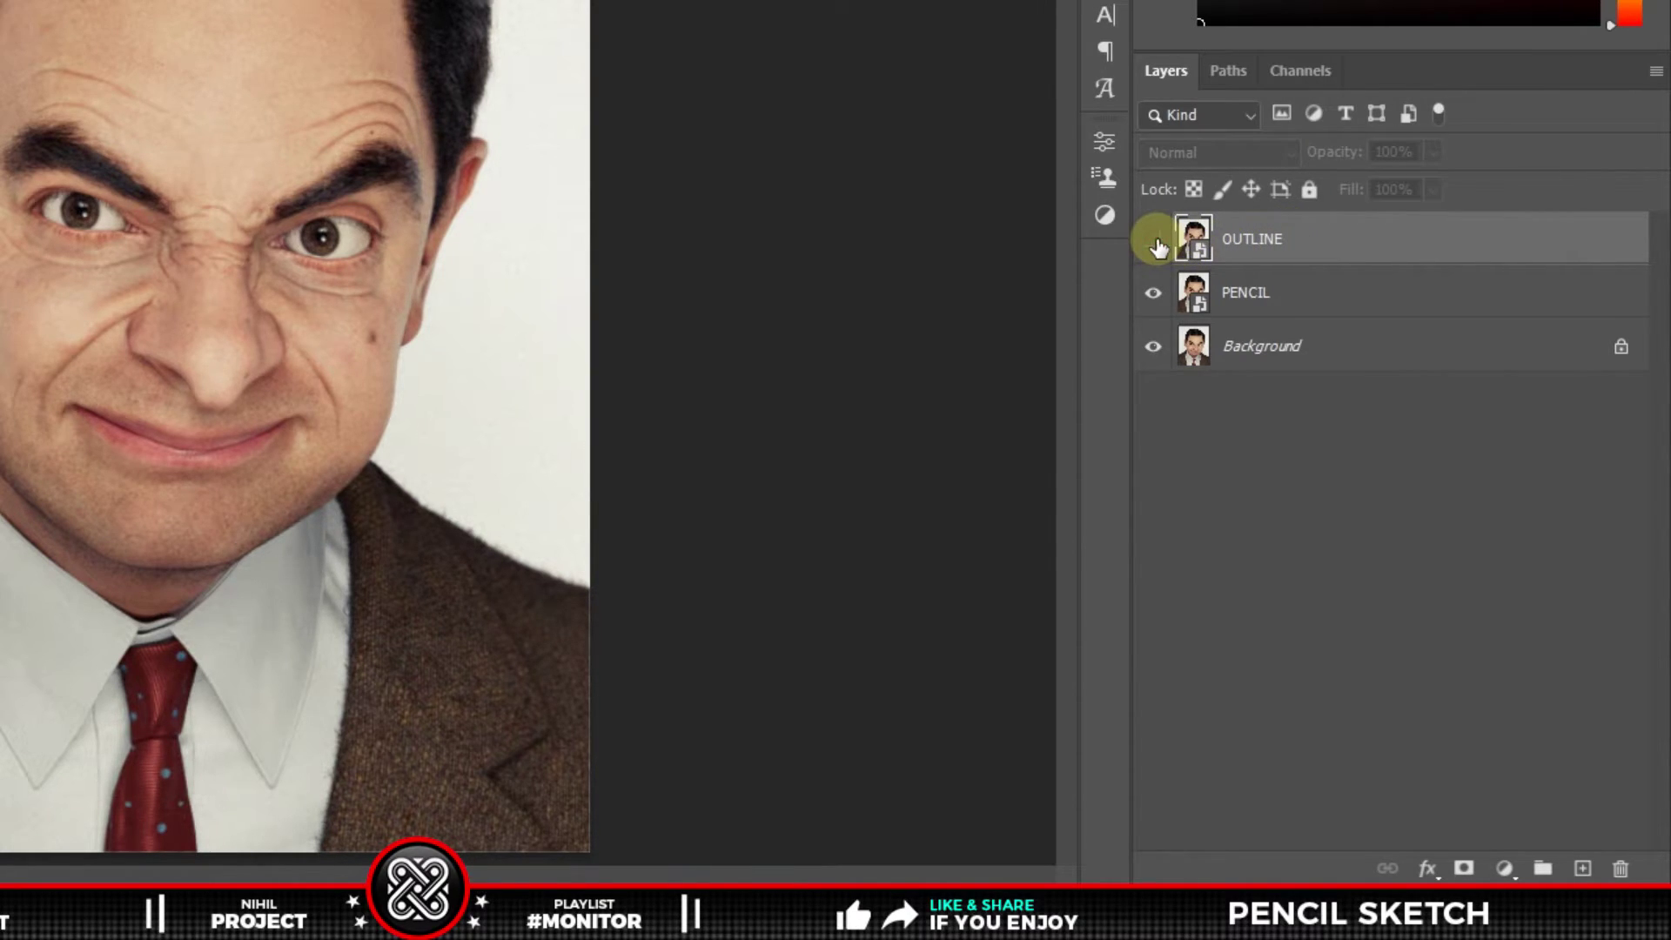
click(1294, 290)
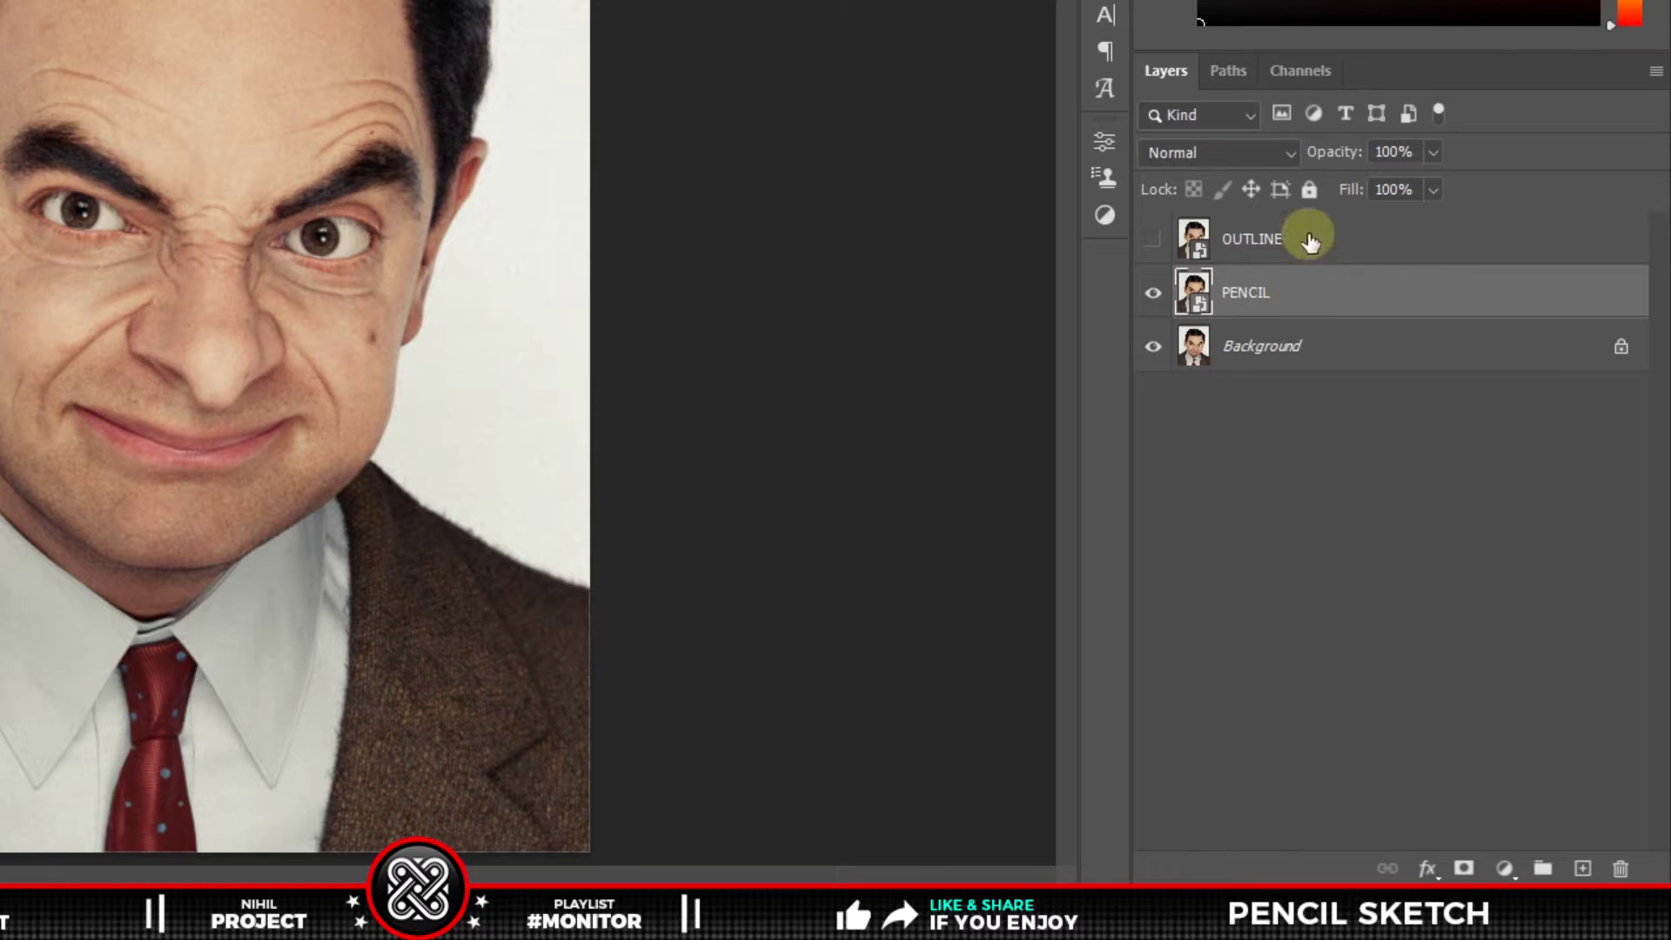
Blend PENCIL with Color Dodge and add a Hue/Saturation layer at -100 saturation
click(1260, 158)
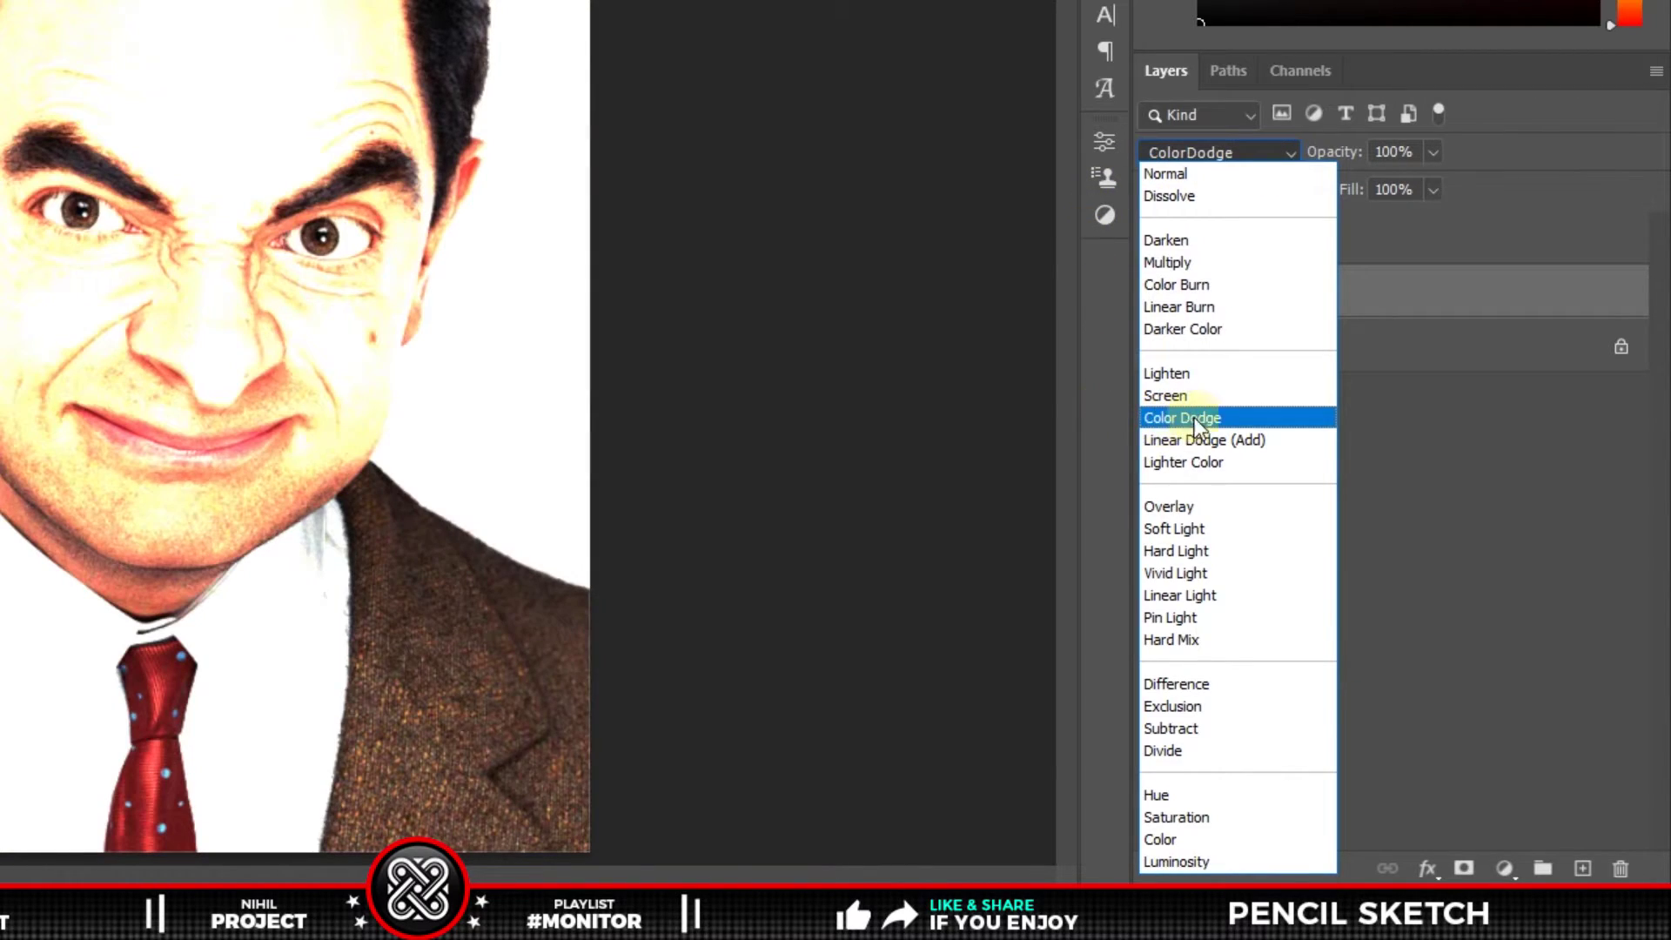
click(1184, 418)
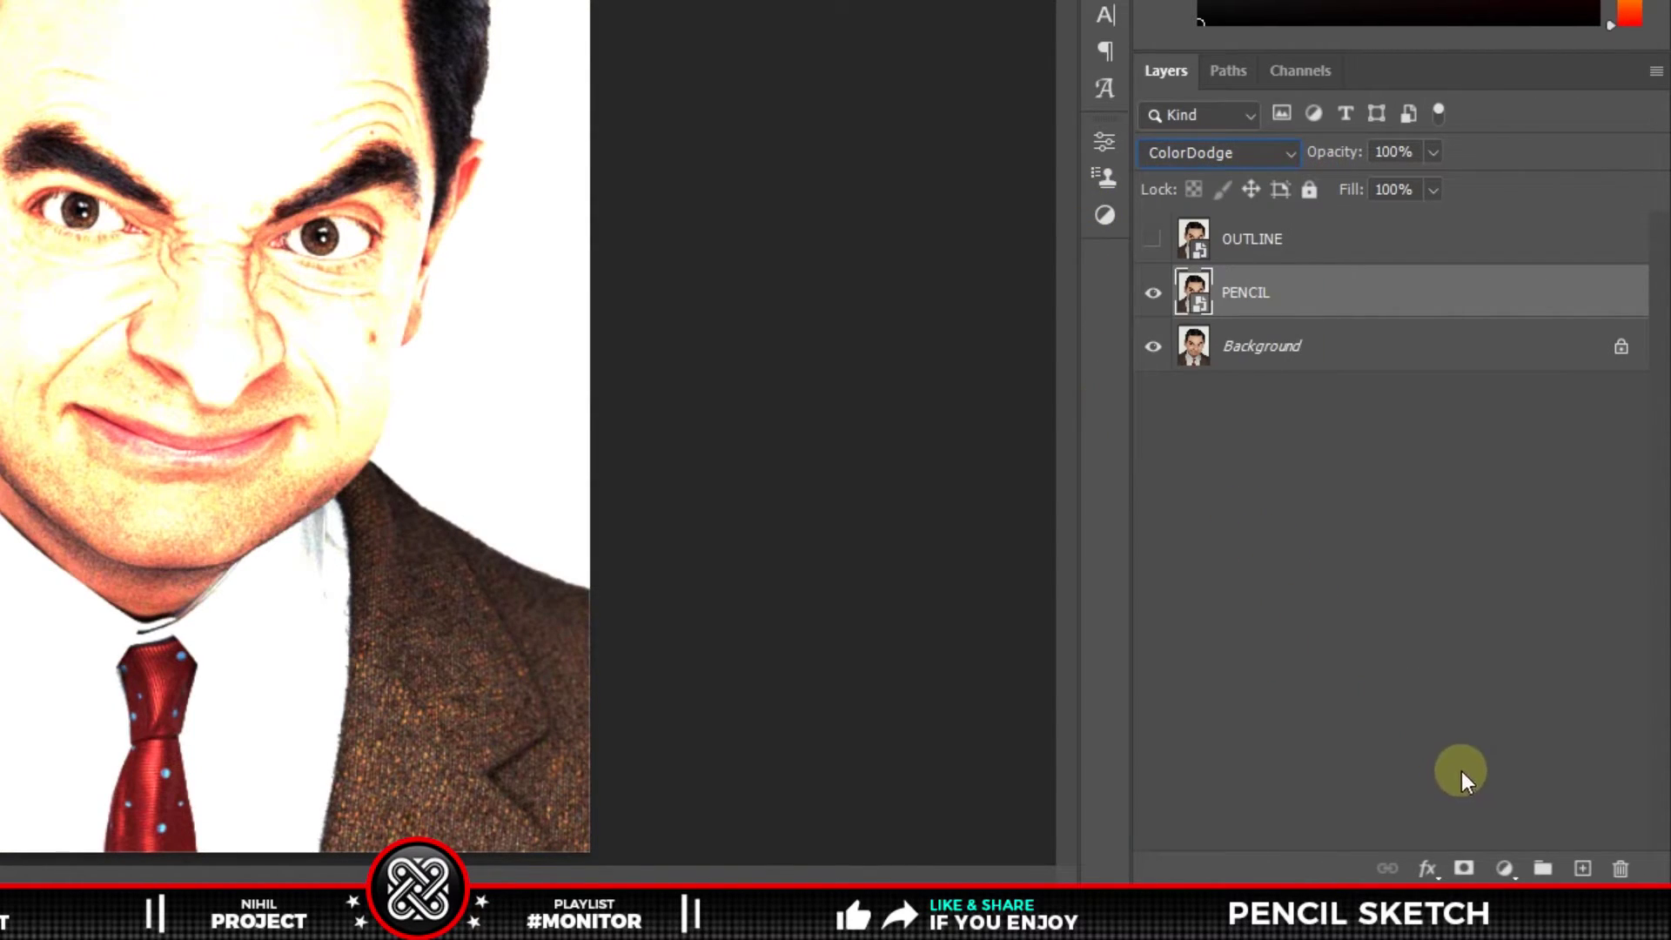
click(1504, 869)
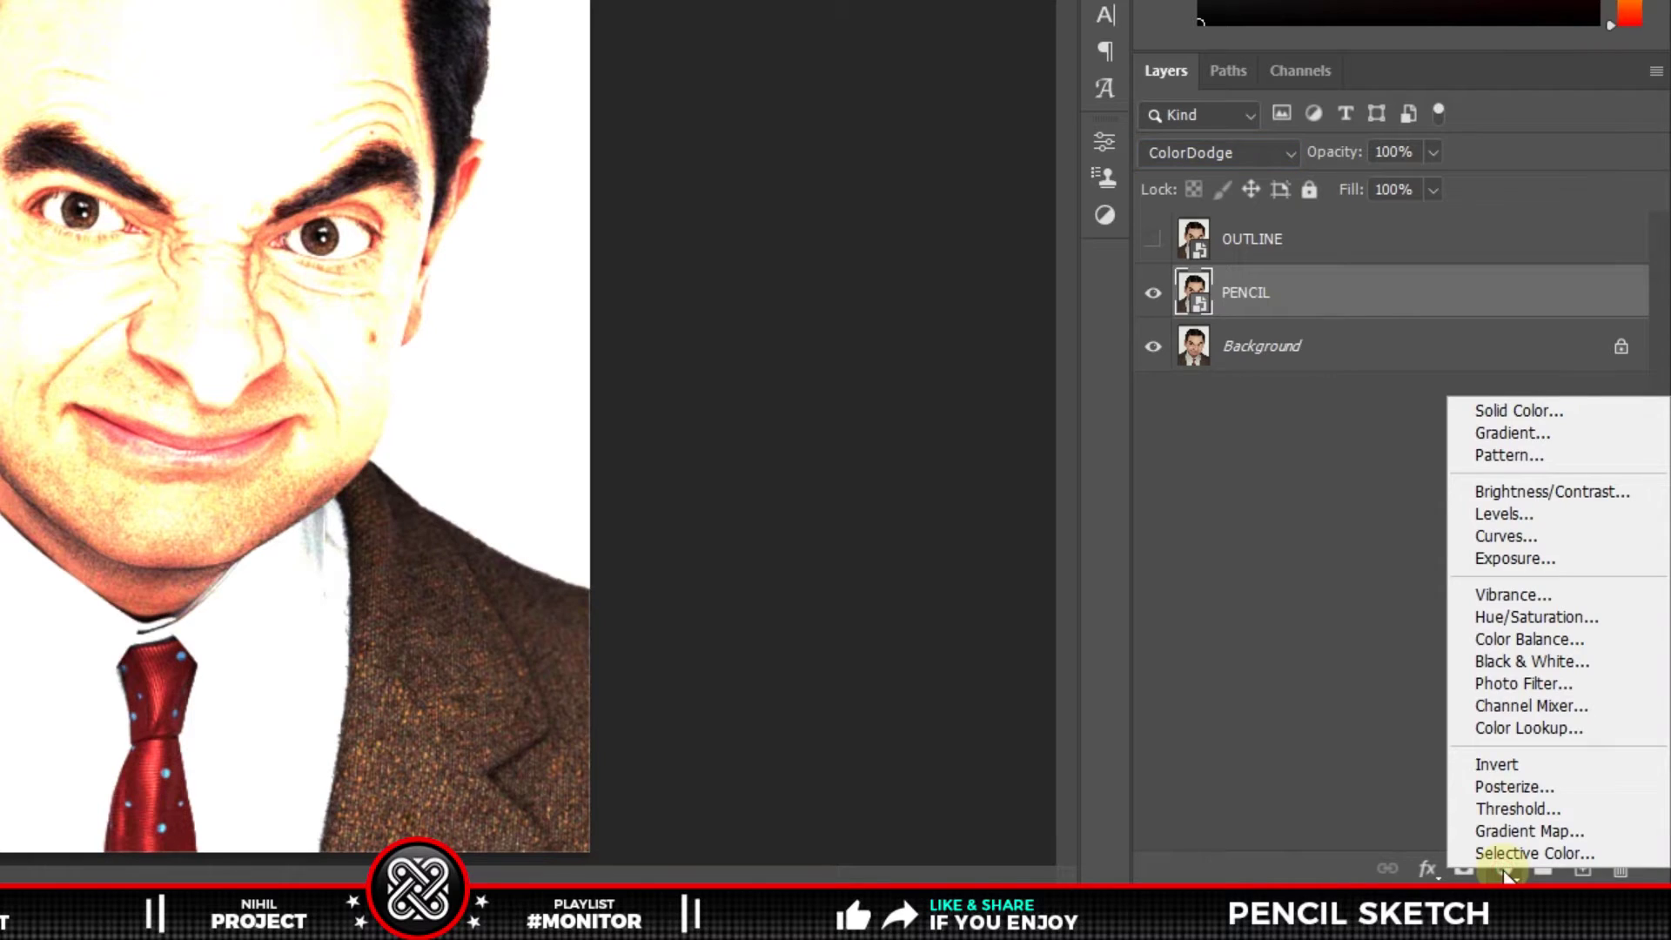
click(1510, 618)
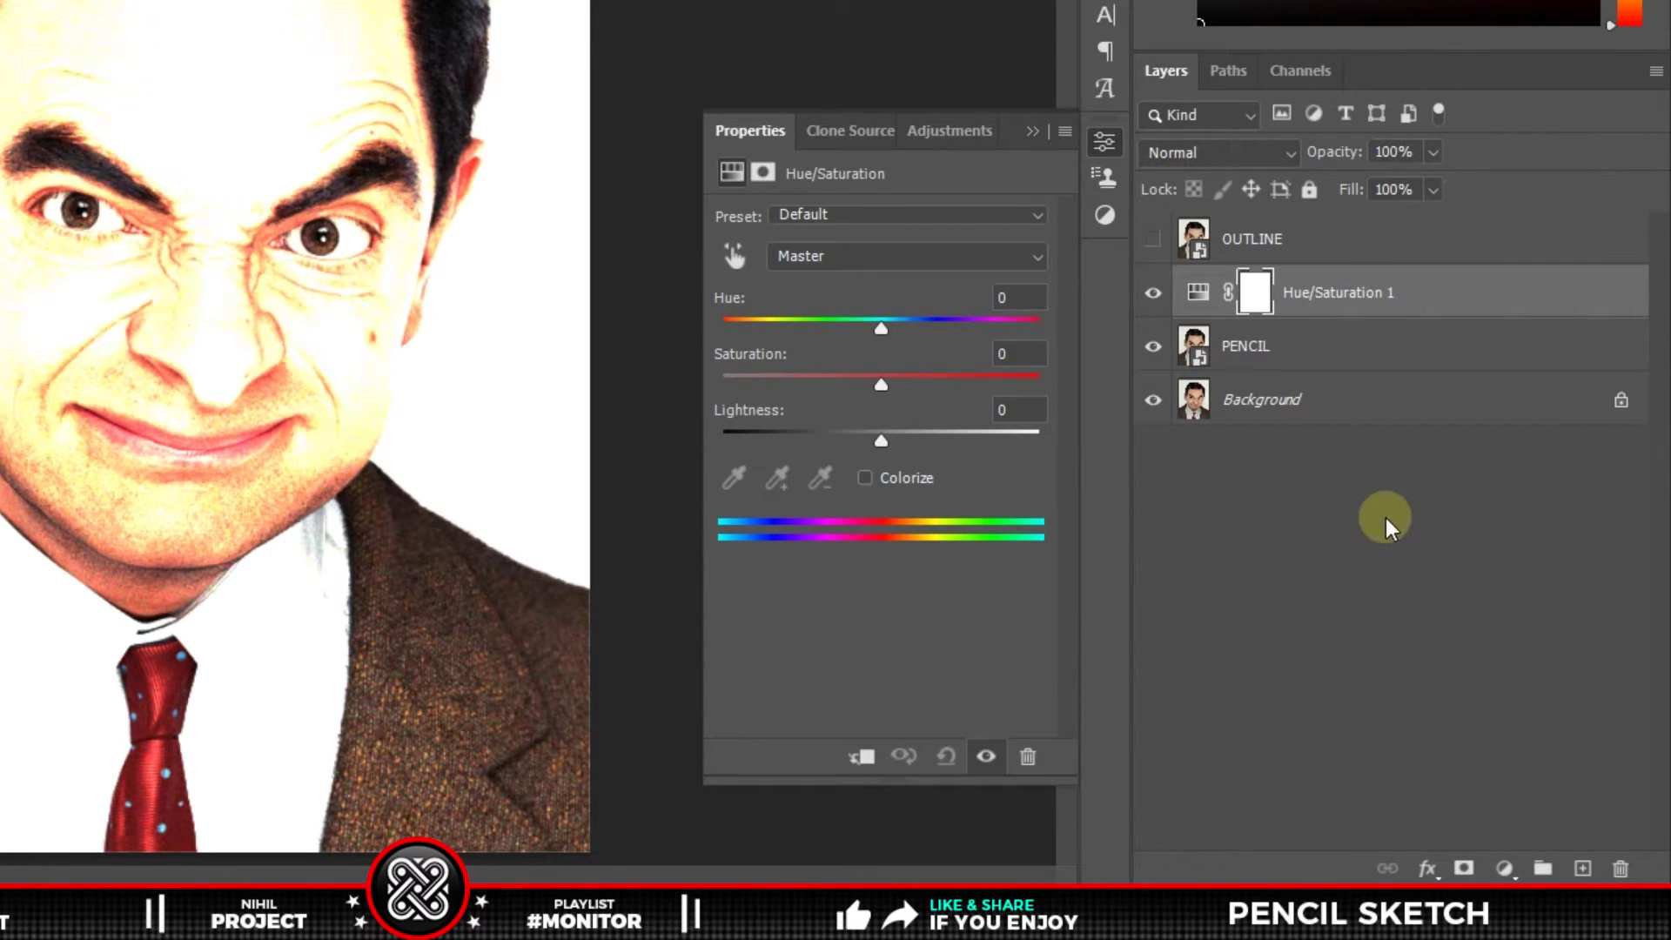
drag(881, 385, 723, 377)
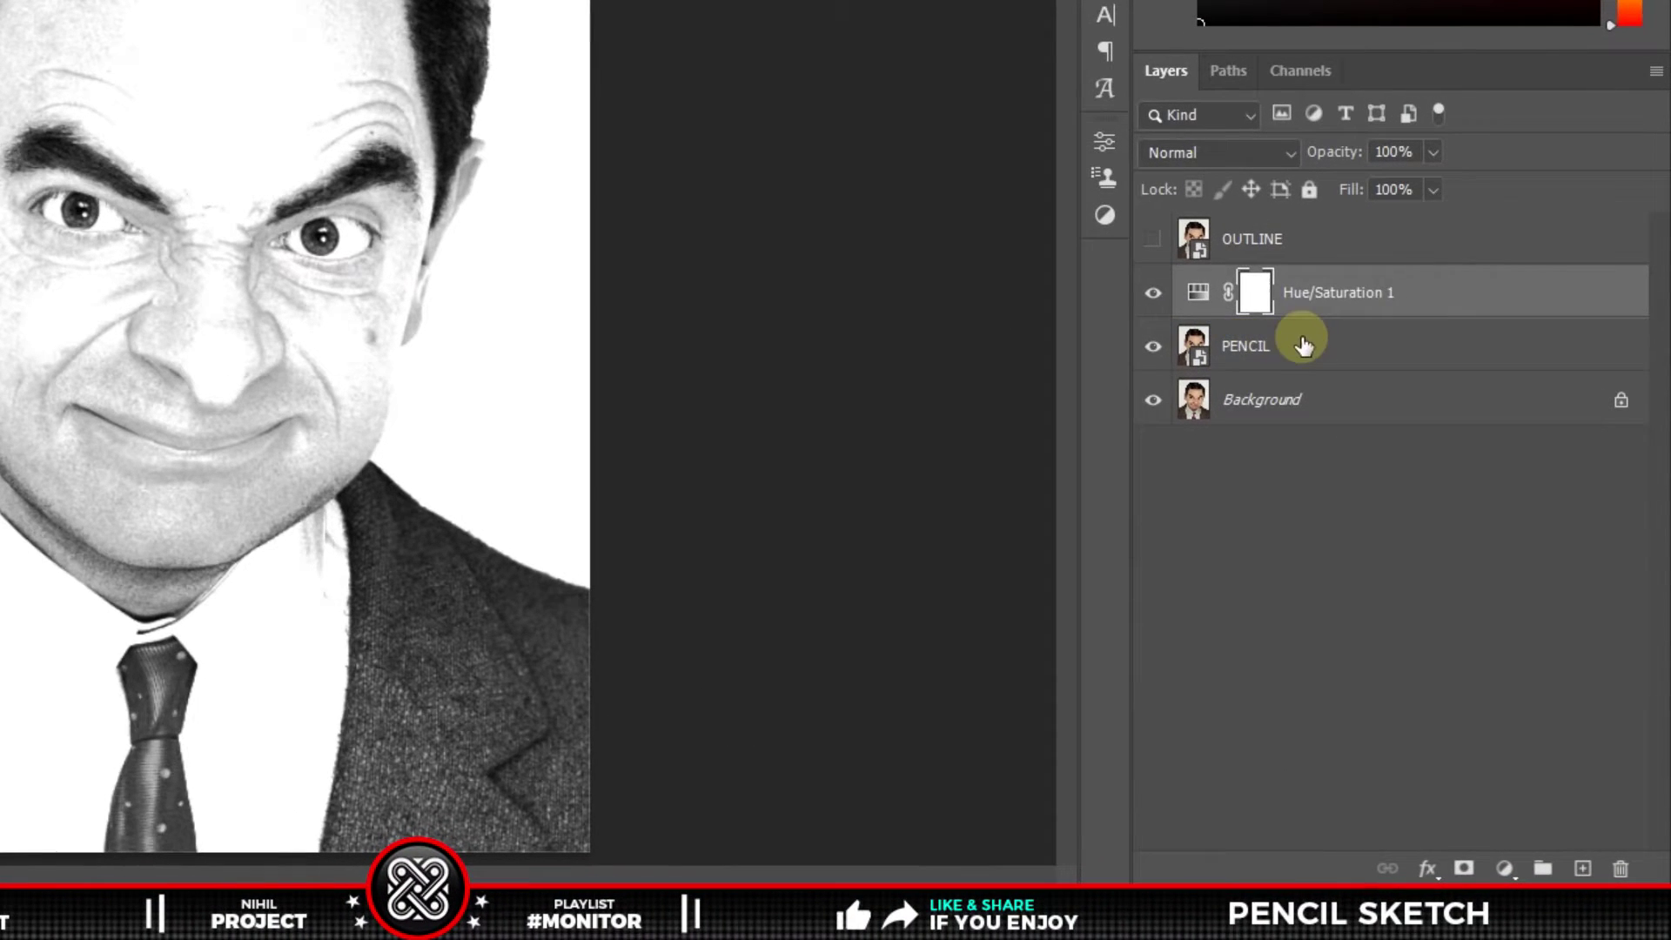
Invert the PENCIL layer as a smart filter at 80% blending opacity
click(1408, 545)
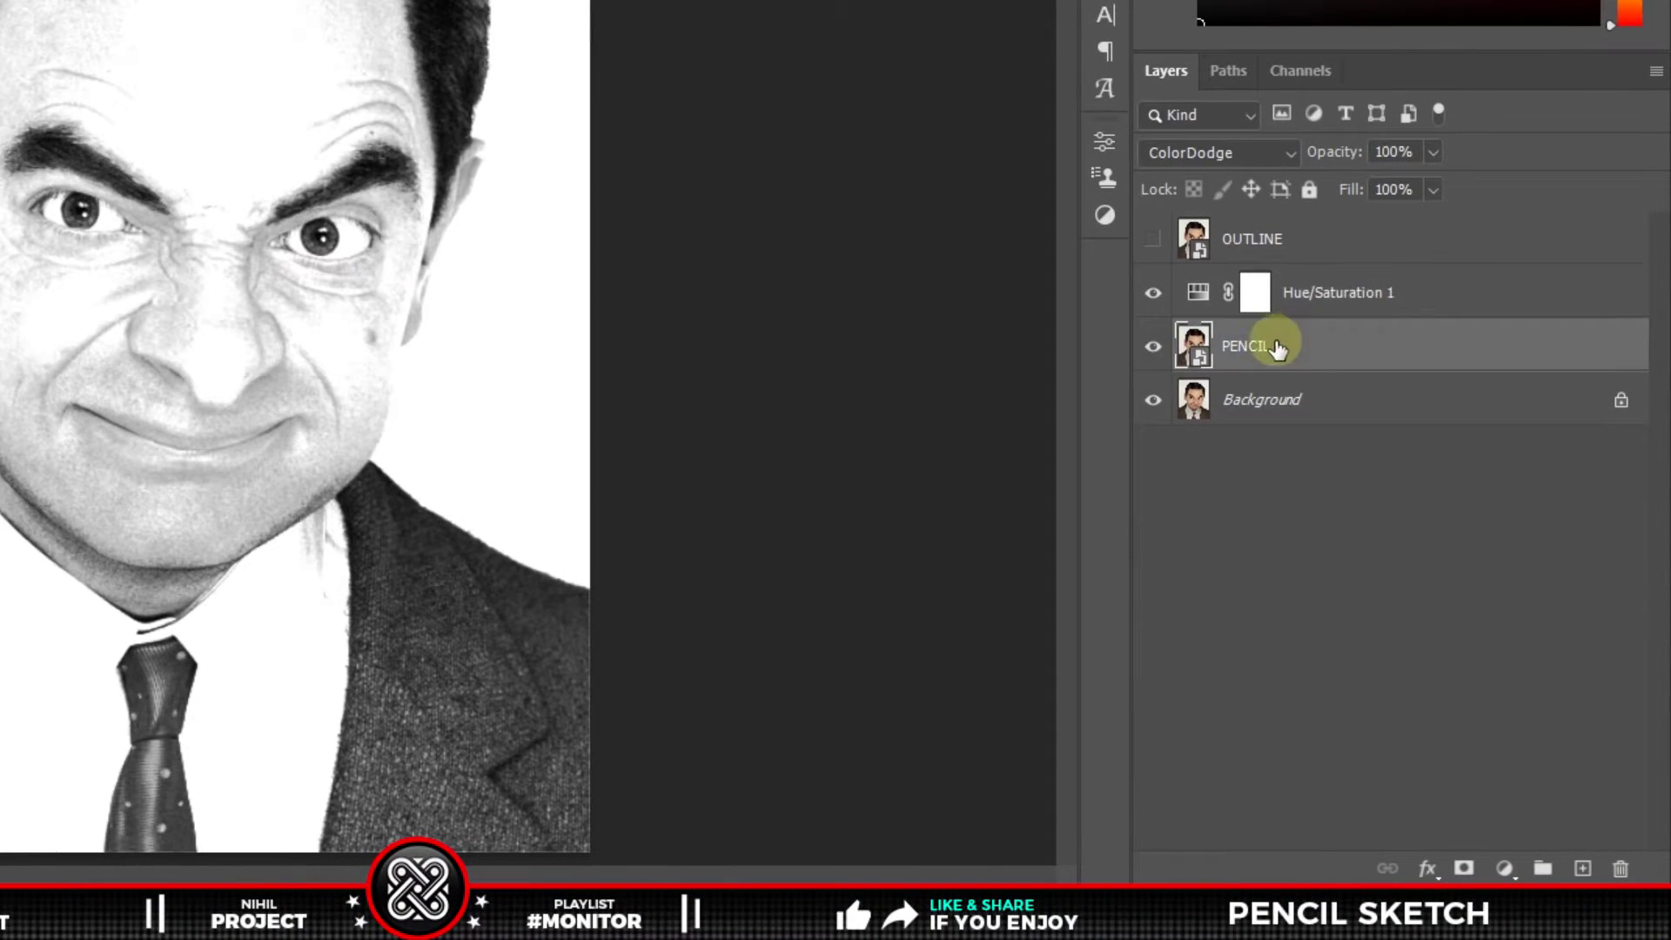
key(ctrl+i)
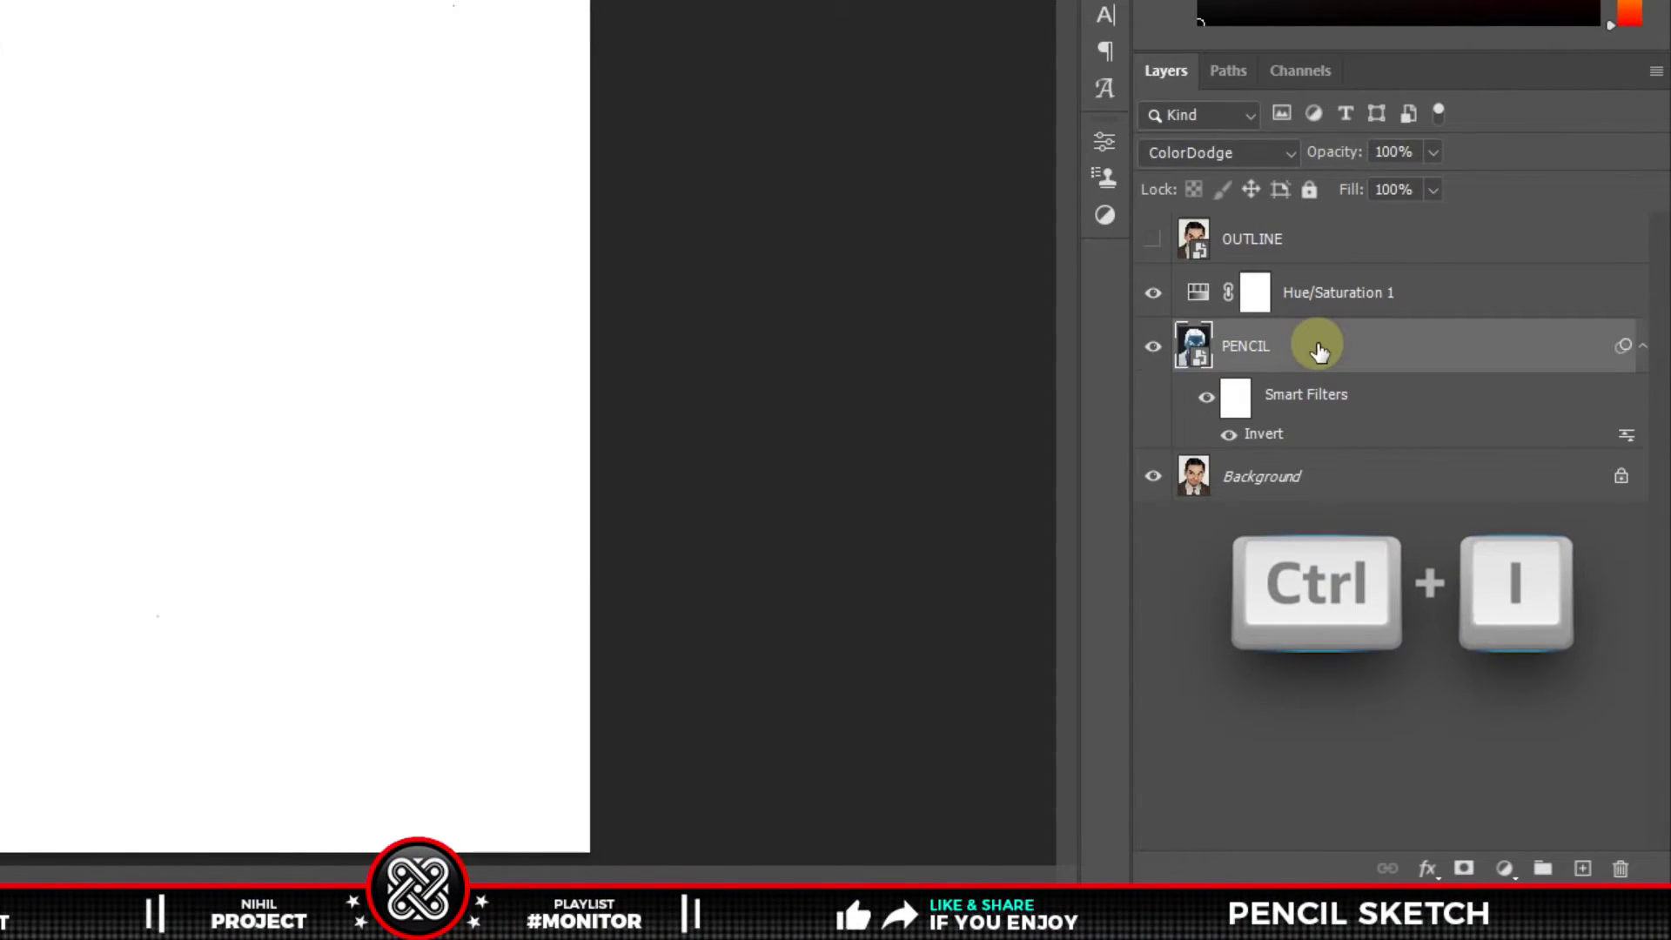
double_click(1626, 434)
double_click(984, 306)
text(80)
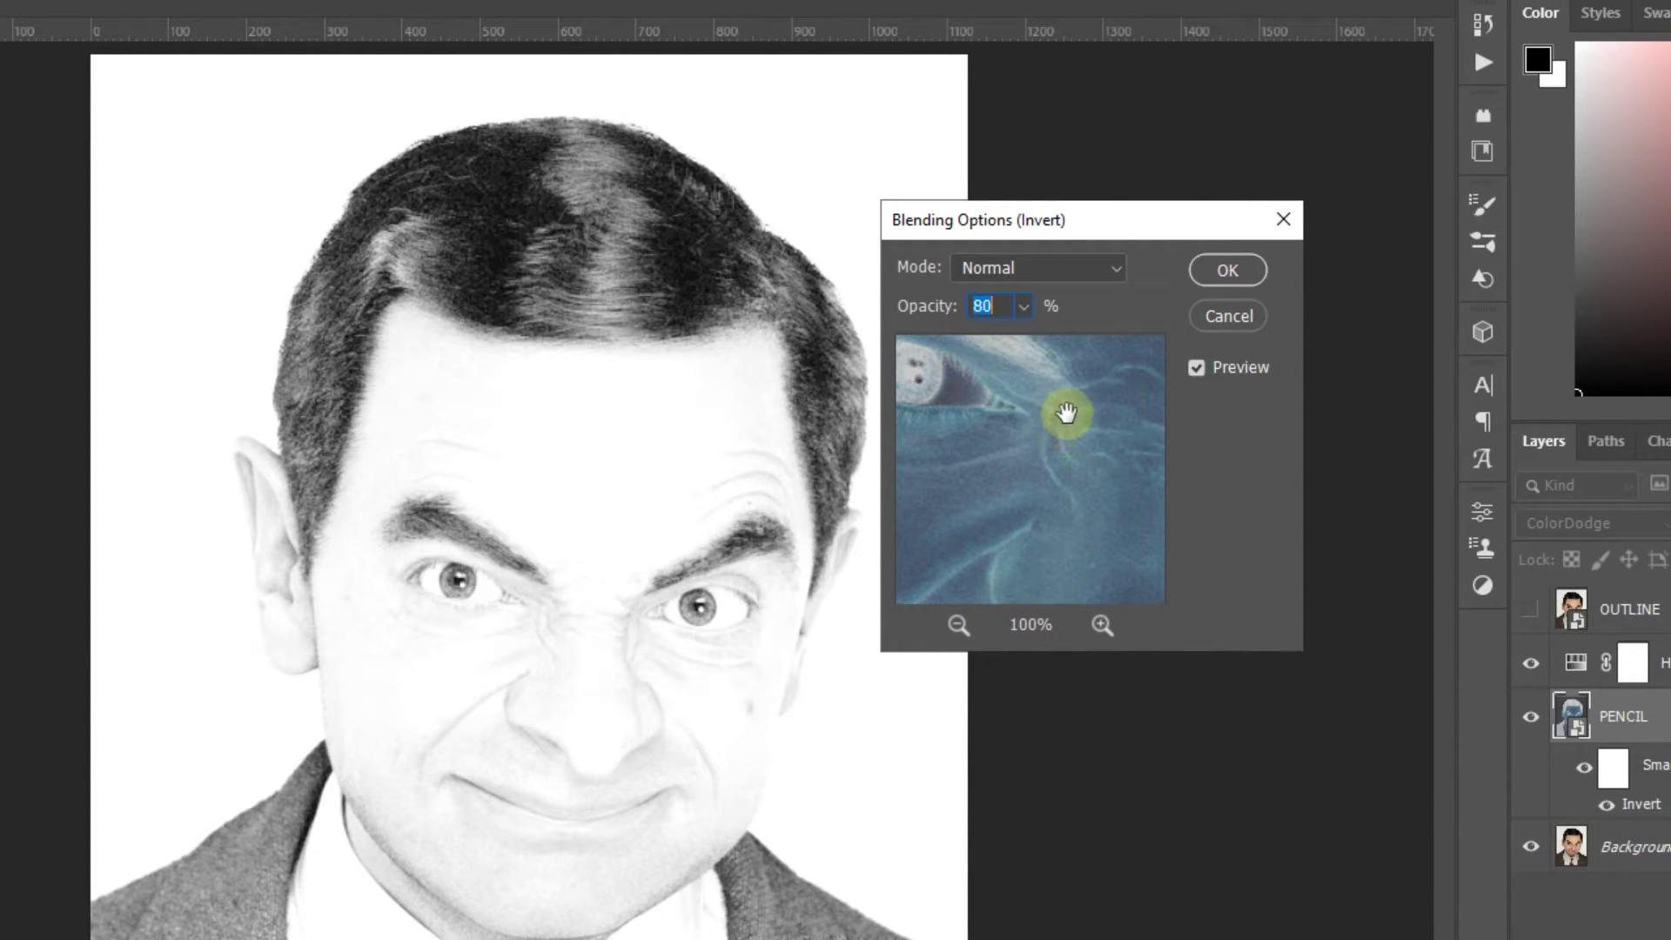
click(1227, 269)
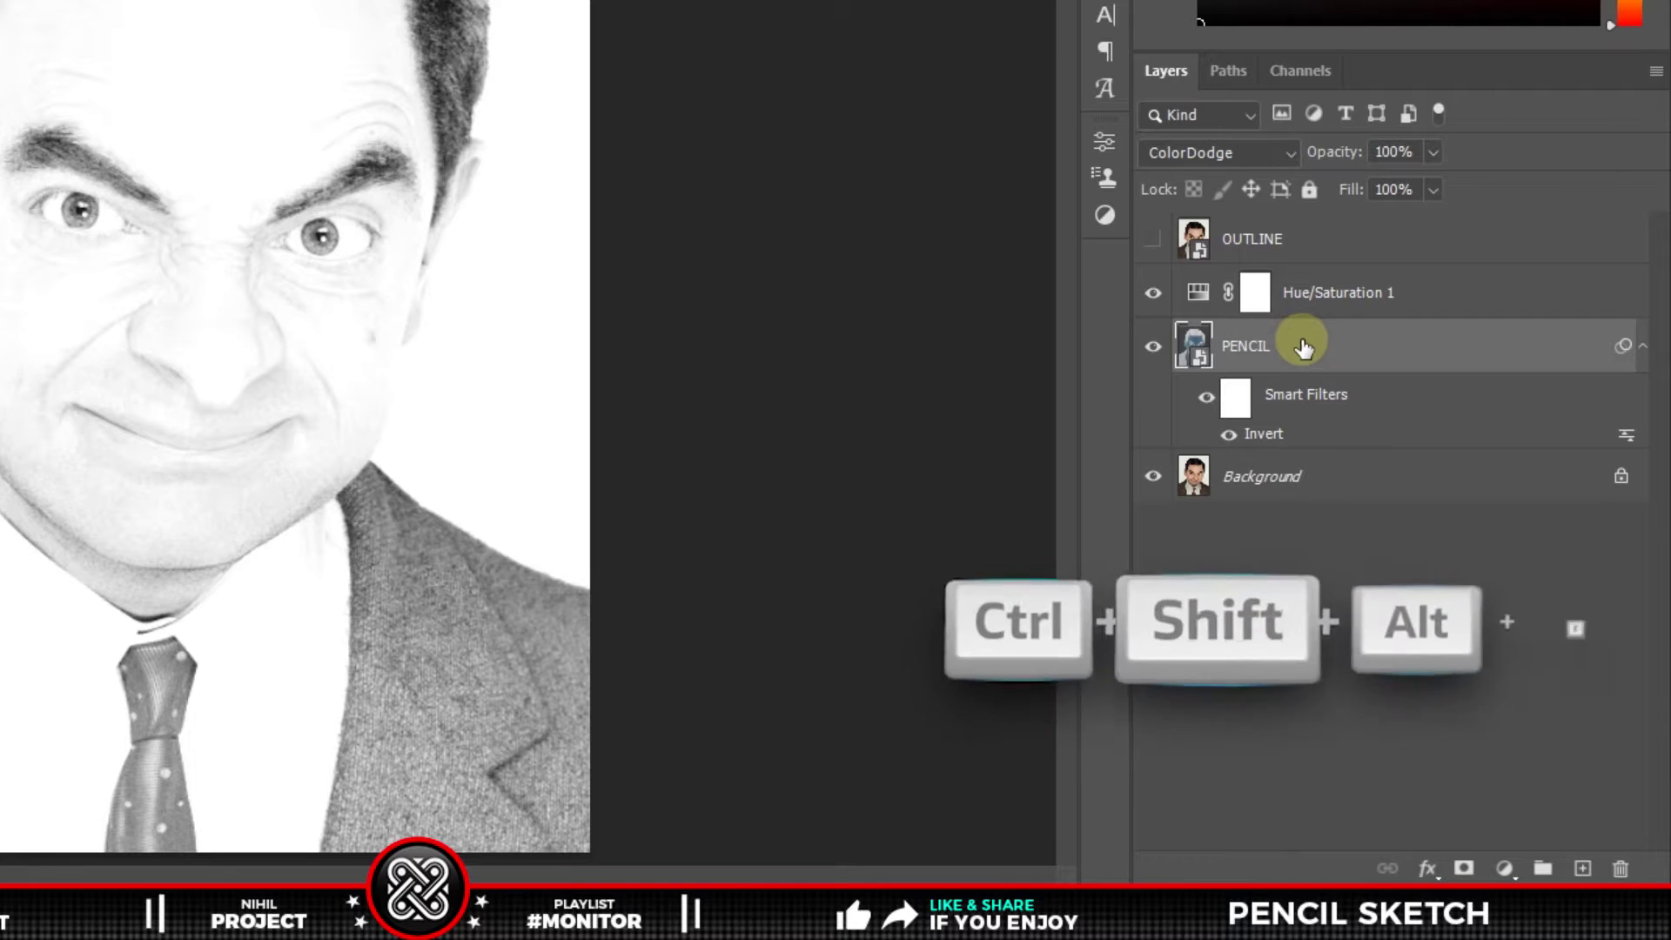
Stamp a merged DARK COLOR layer above Hue/Saturation 1 and hide it
key(ctrl+shift+alt+e)
double_click(1240, 346)
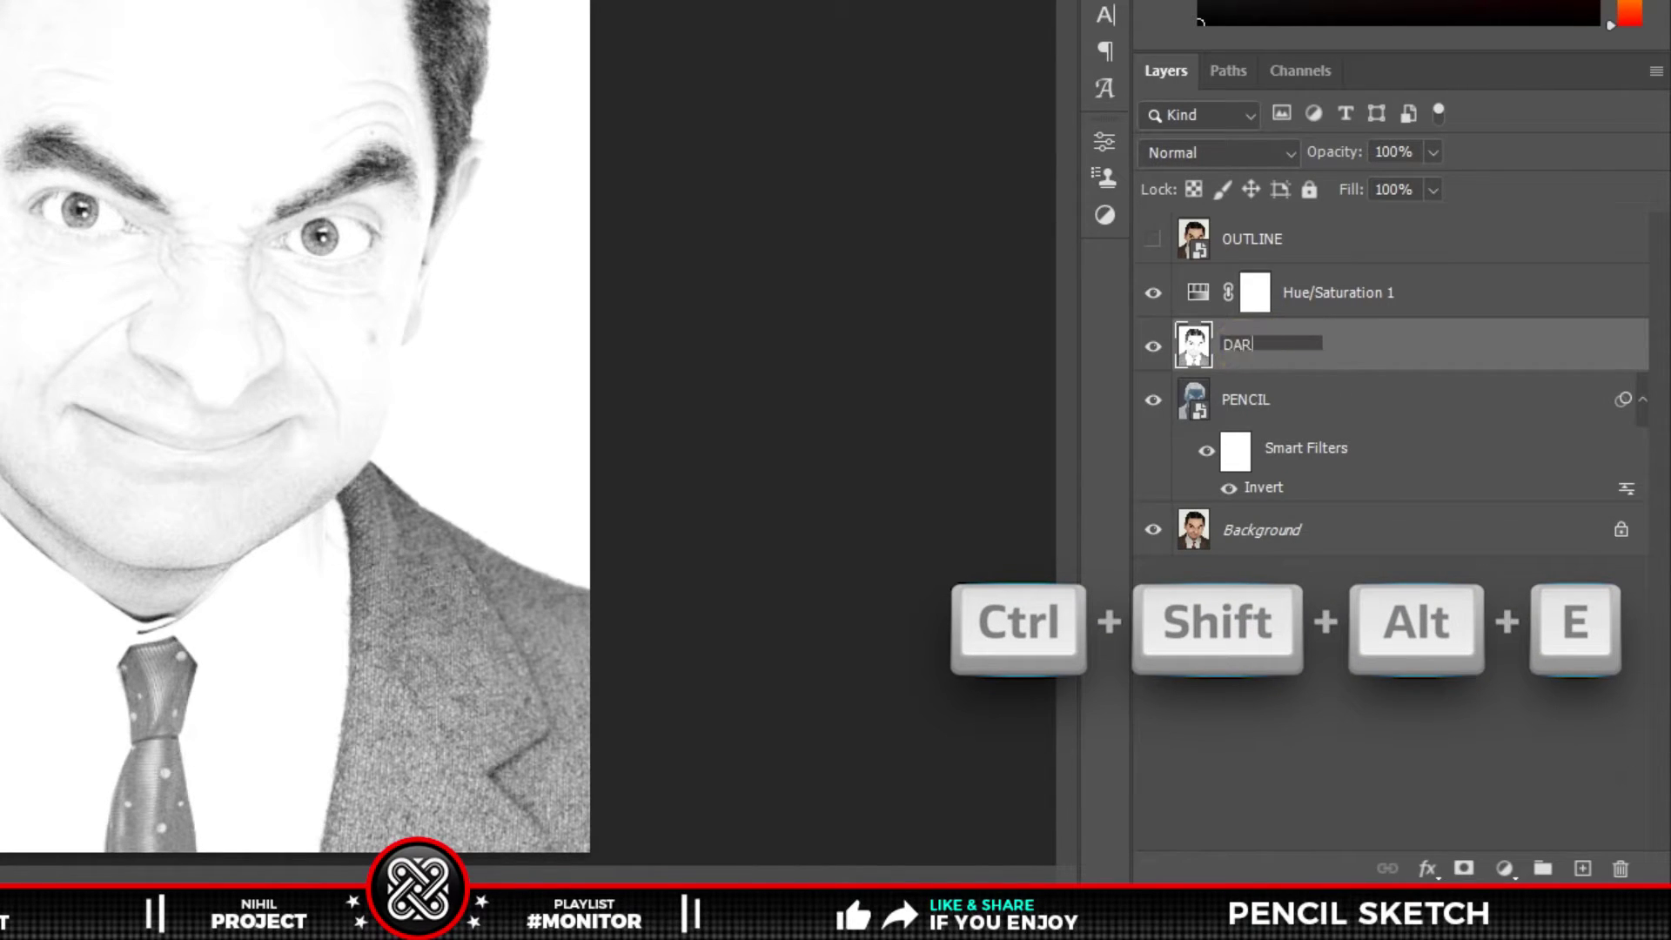
text(DARK COLOR)
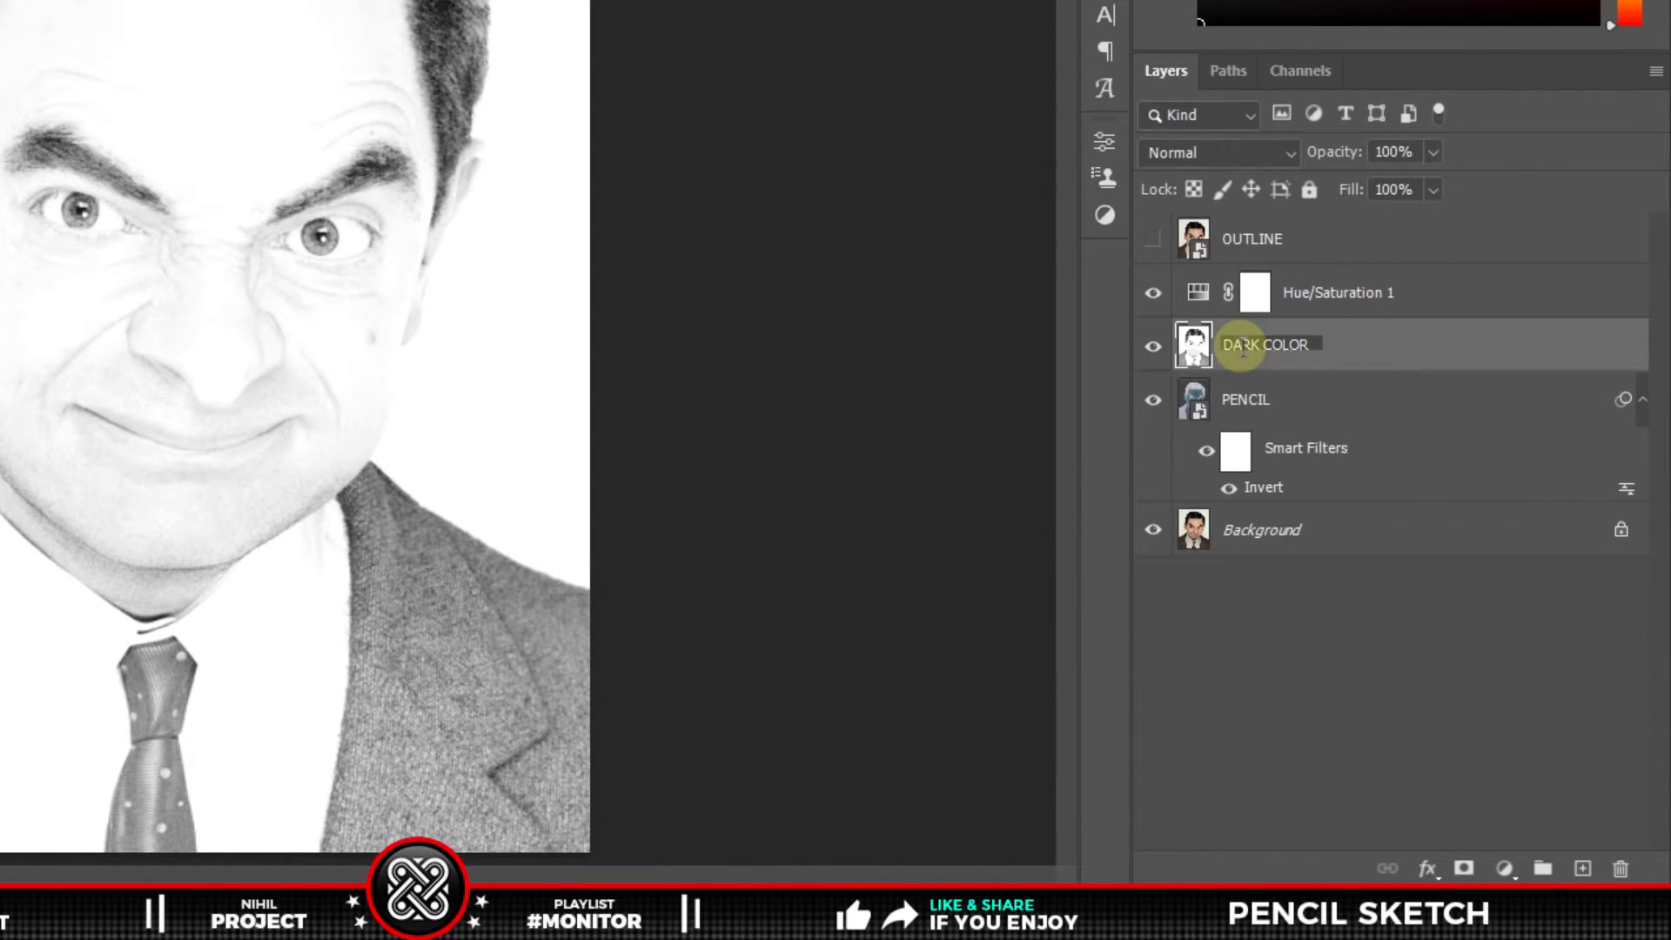
key(Return)
drag(1303, 343, 1334, 289)
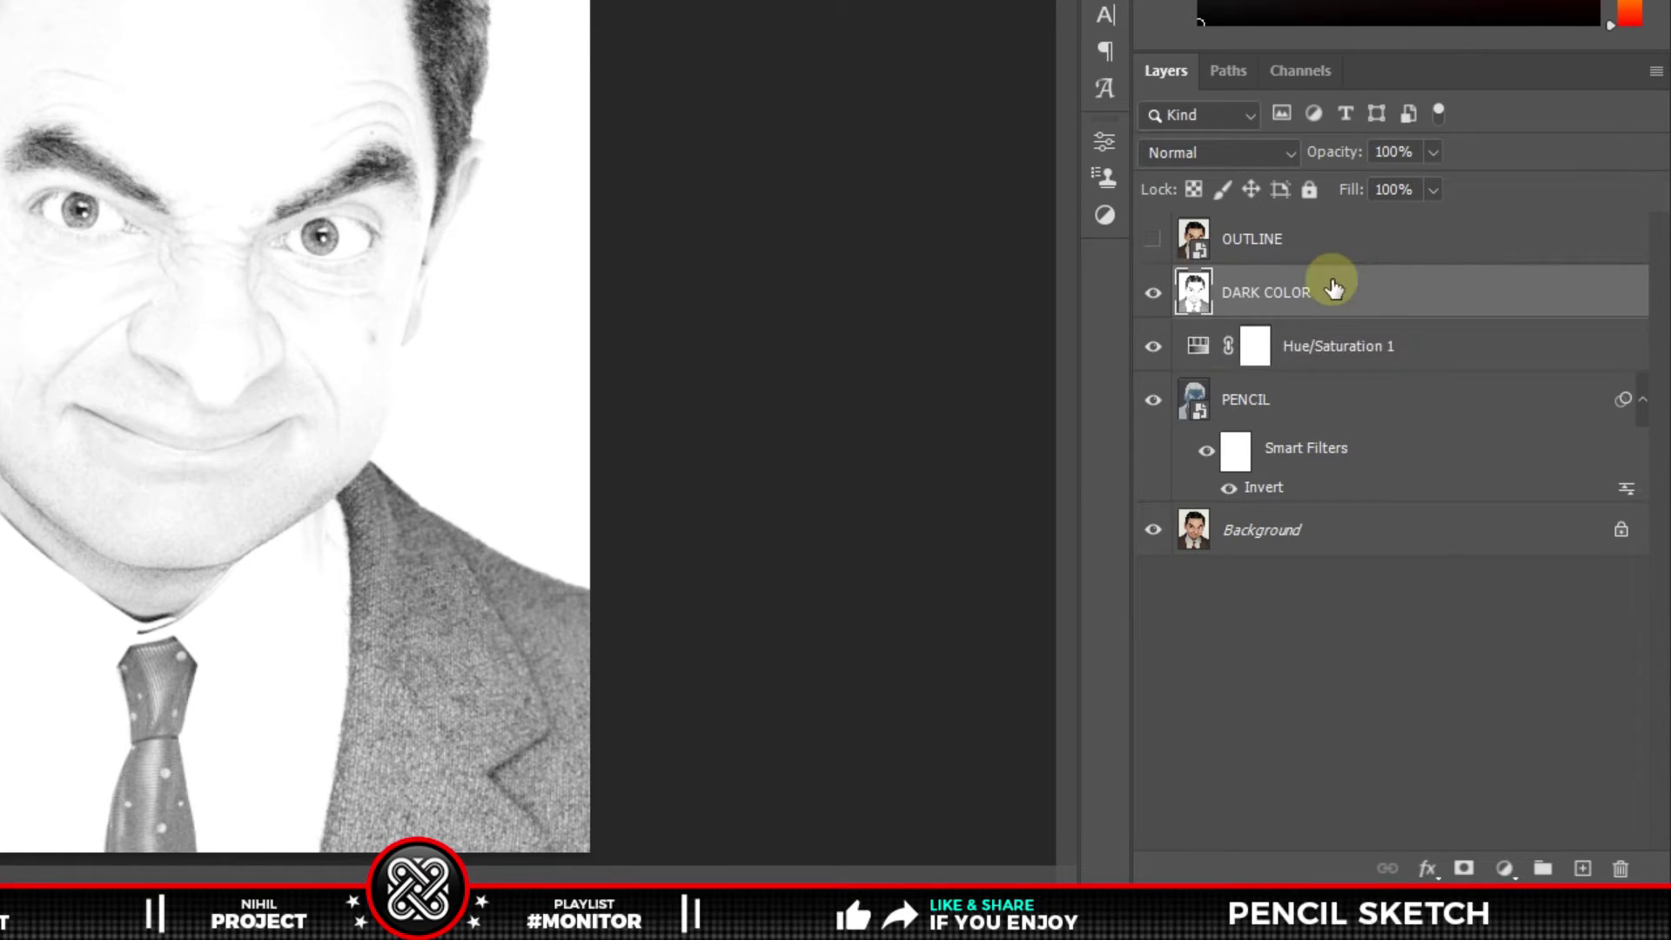
click(1156, 293)
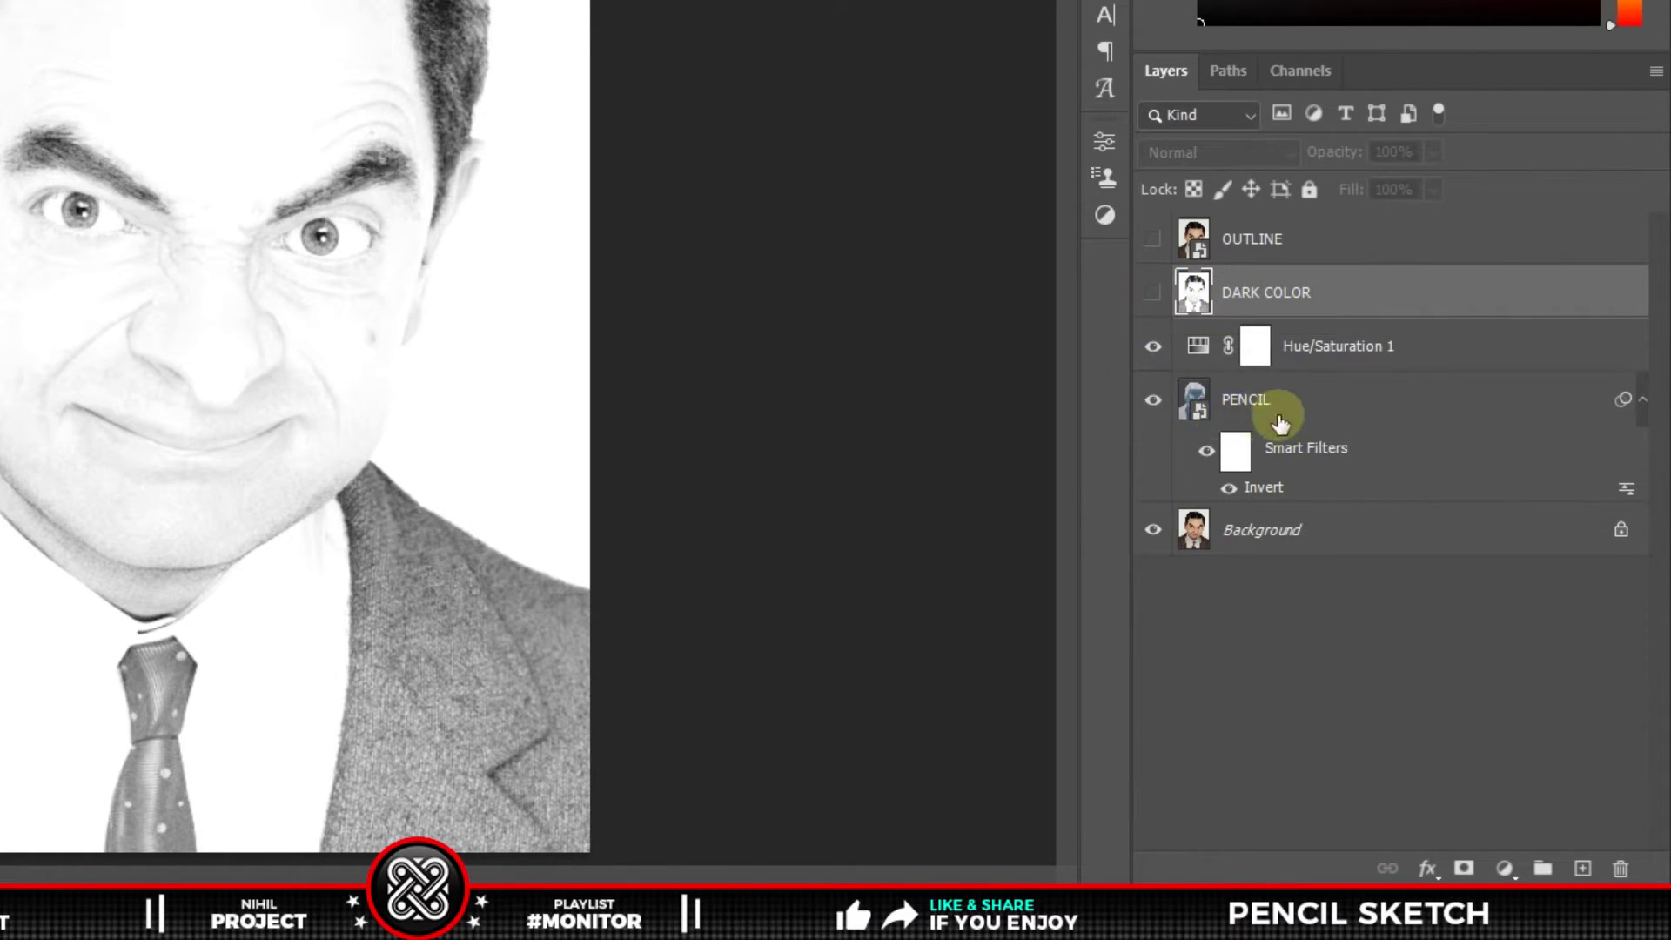
click(1313, 400)
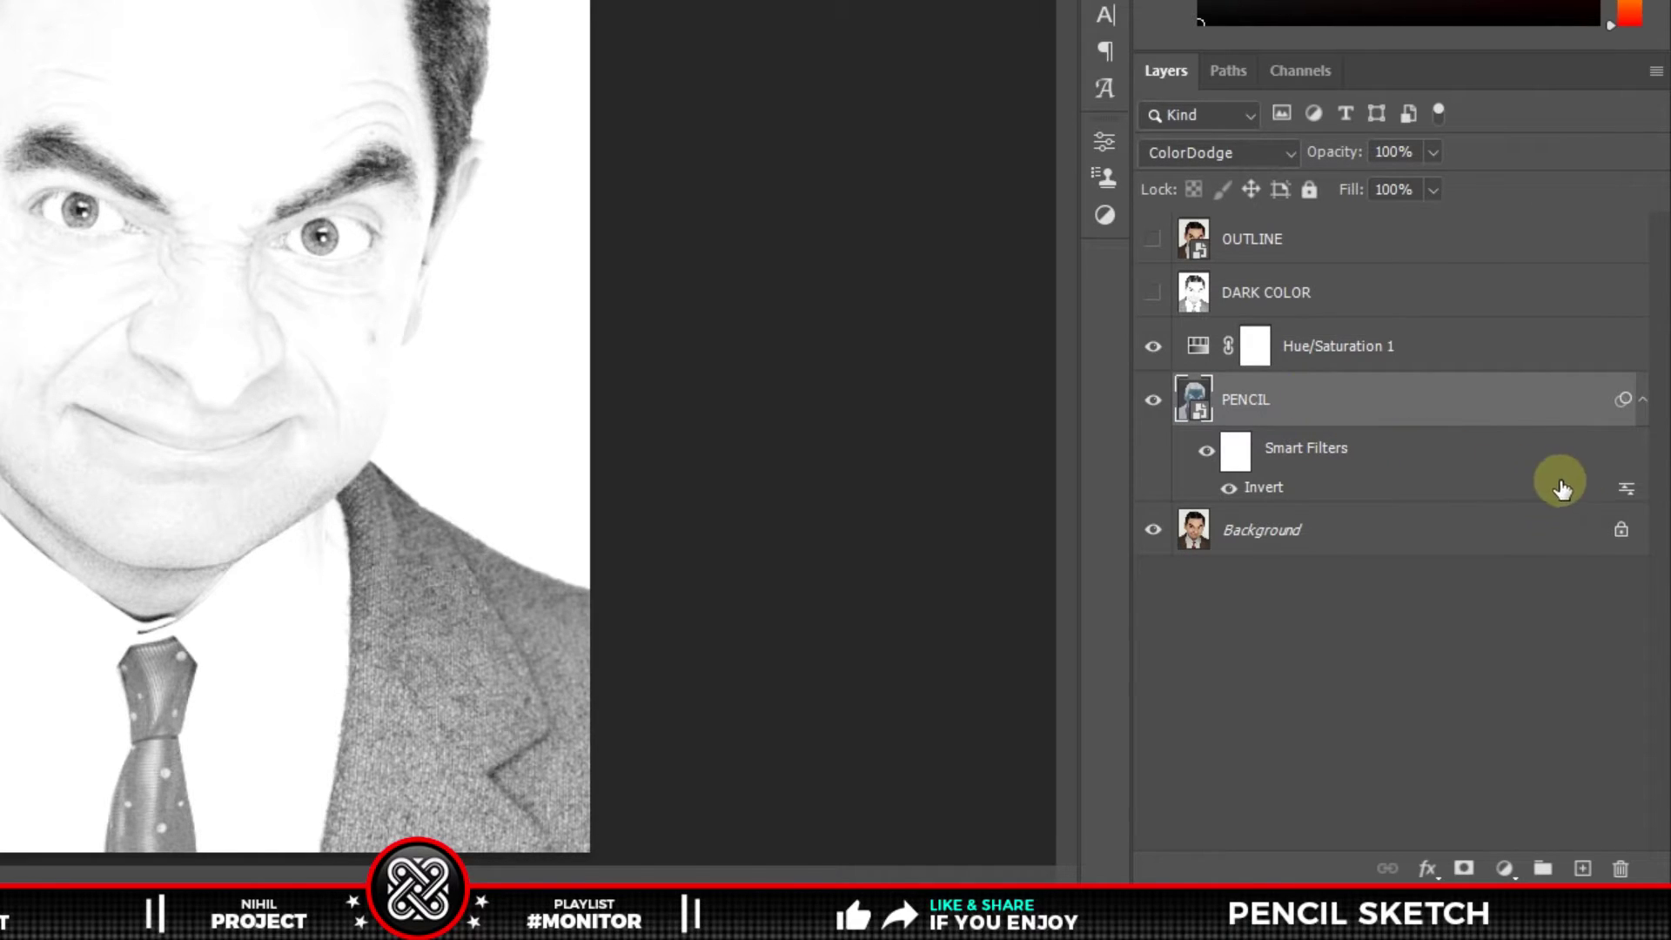
Restore the Invert filter's blending opacity to 100%
double_click(1626, 488)
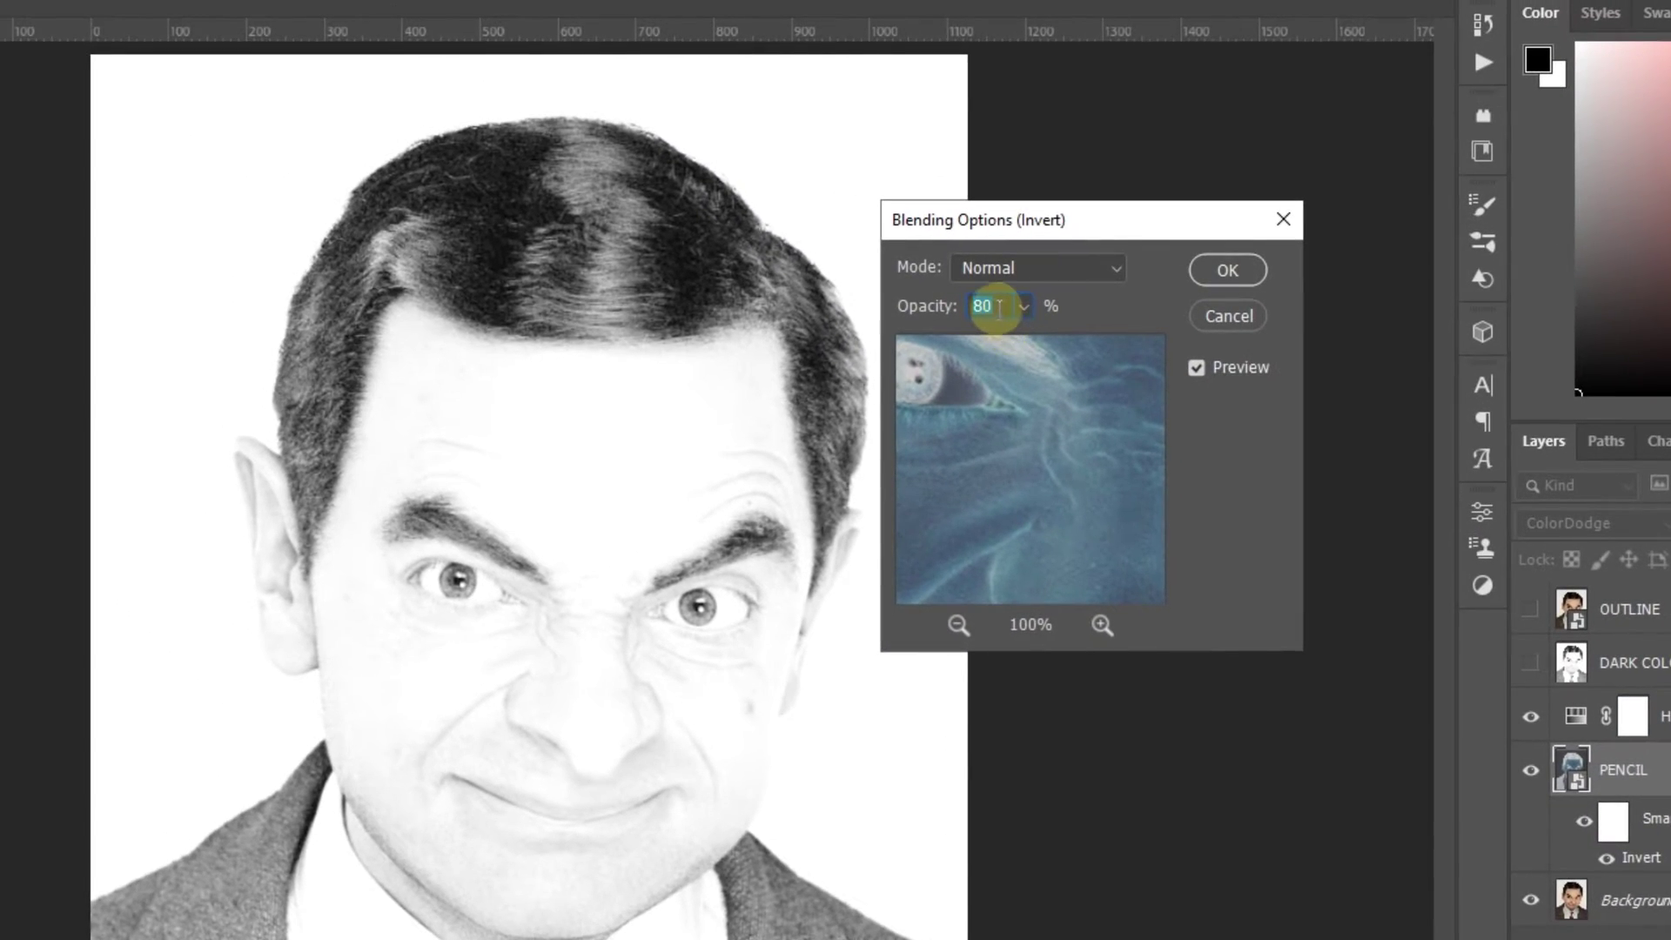
text(100)
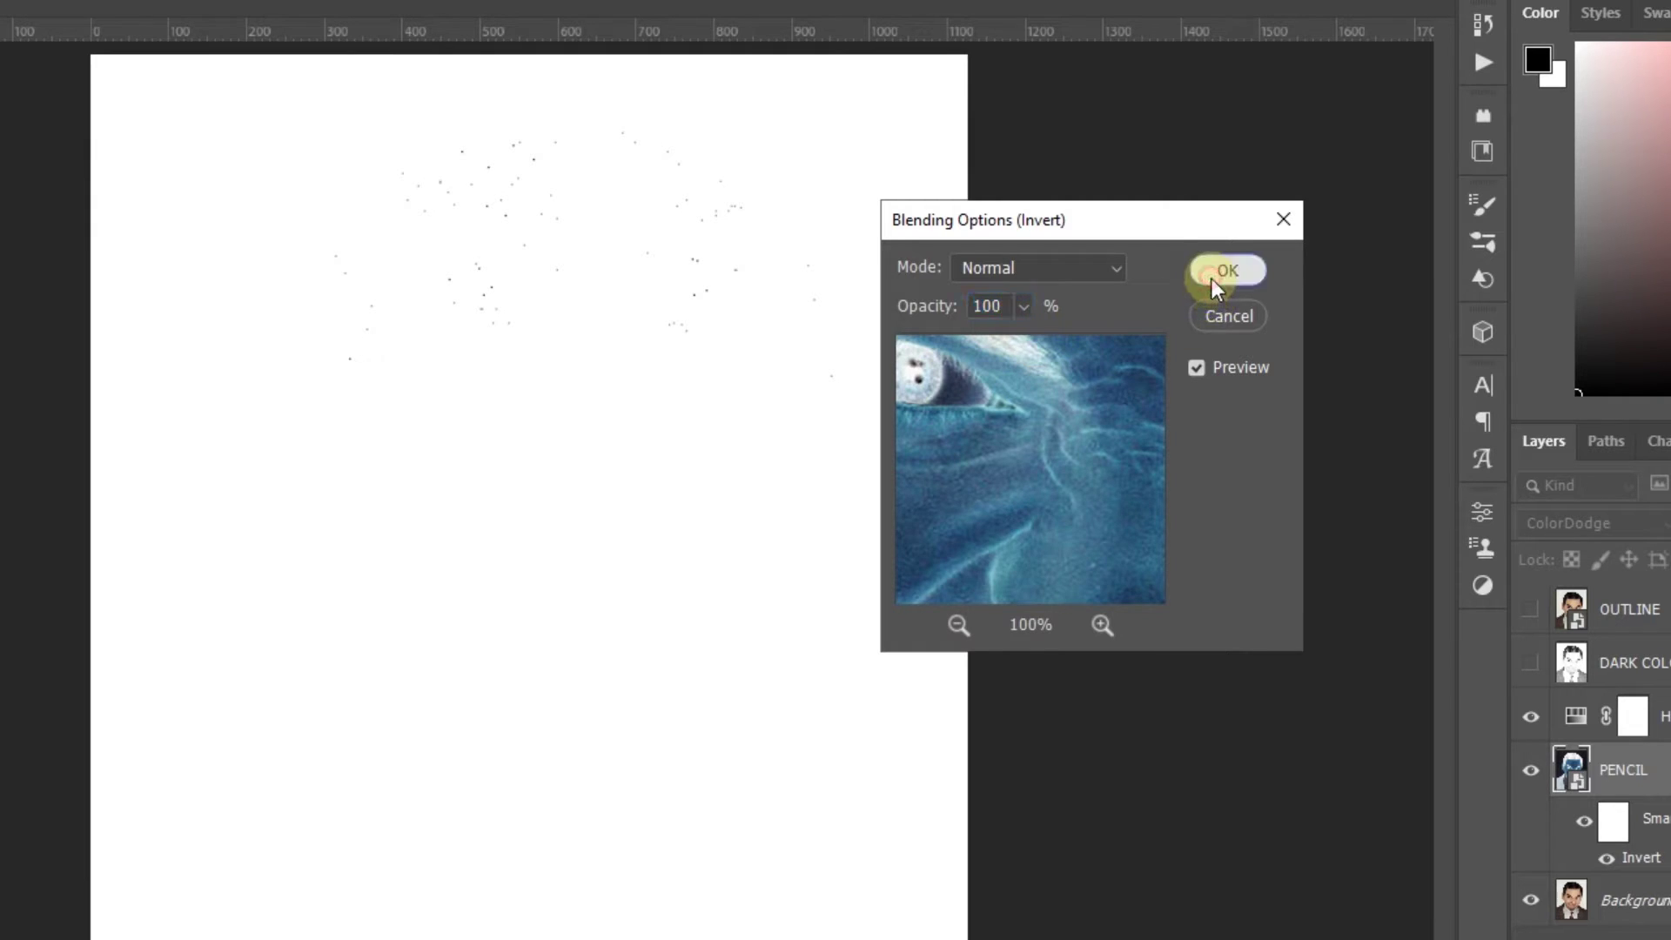
click(1219, 277)
Apply a Minimum filter with 4-pixel radius to the PENCIL layer
click(193, 2)
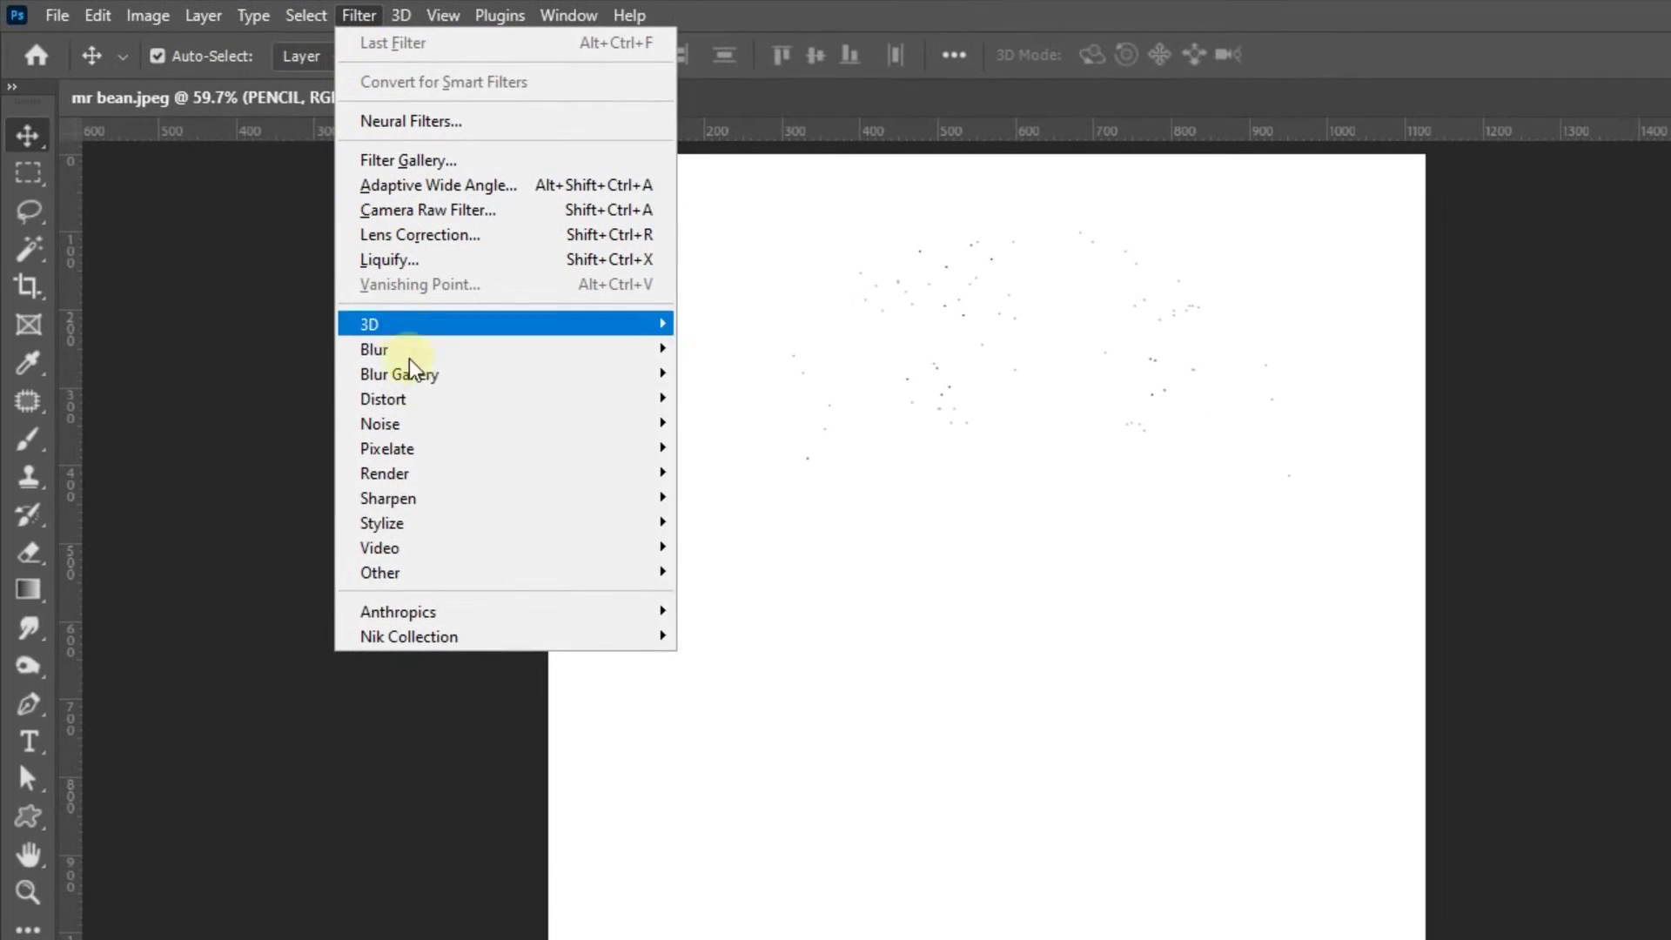
mouse_move(380, 572)
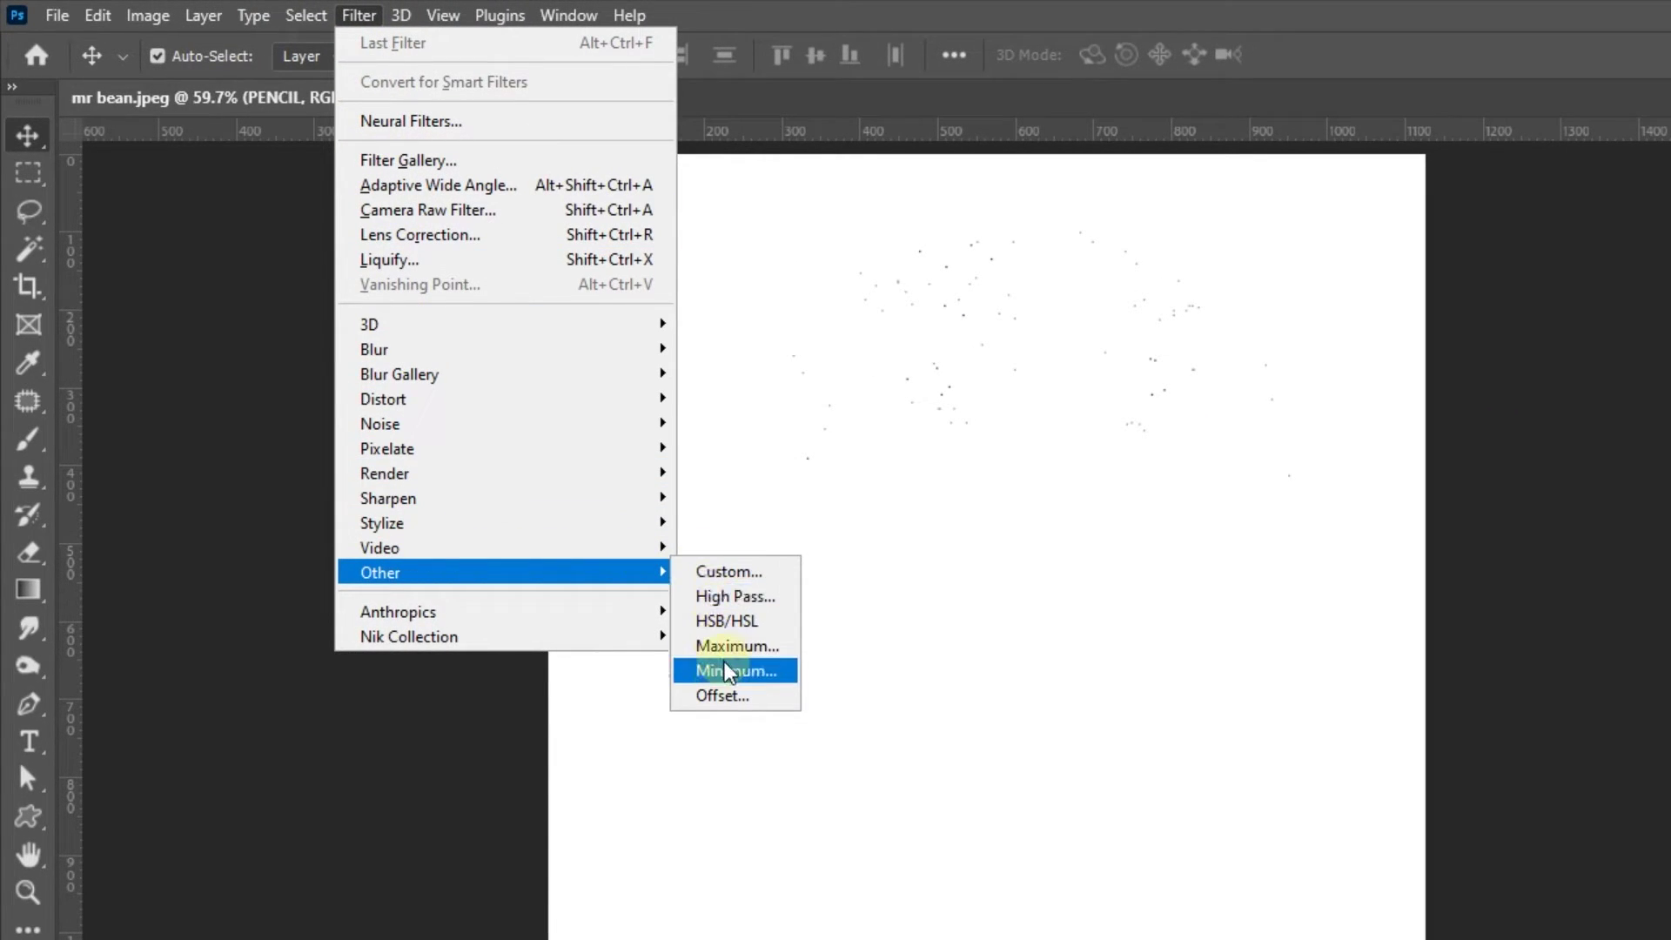
click(723, 665)
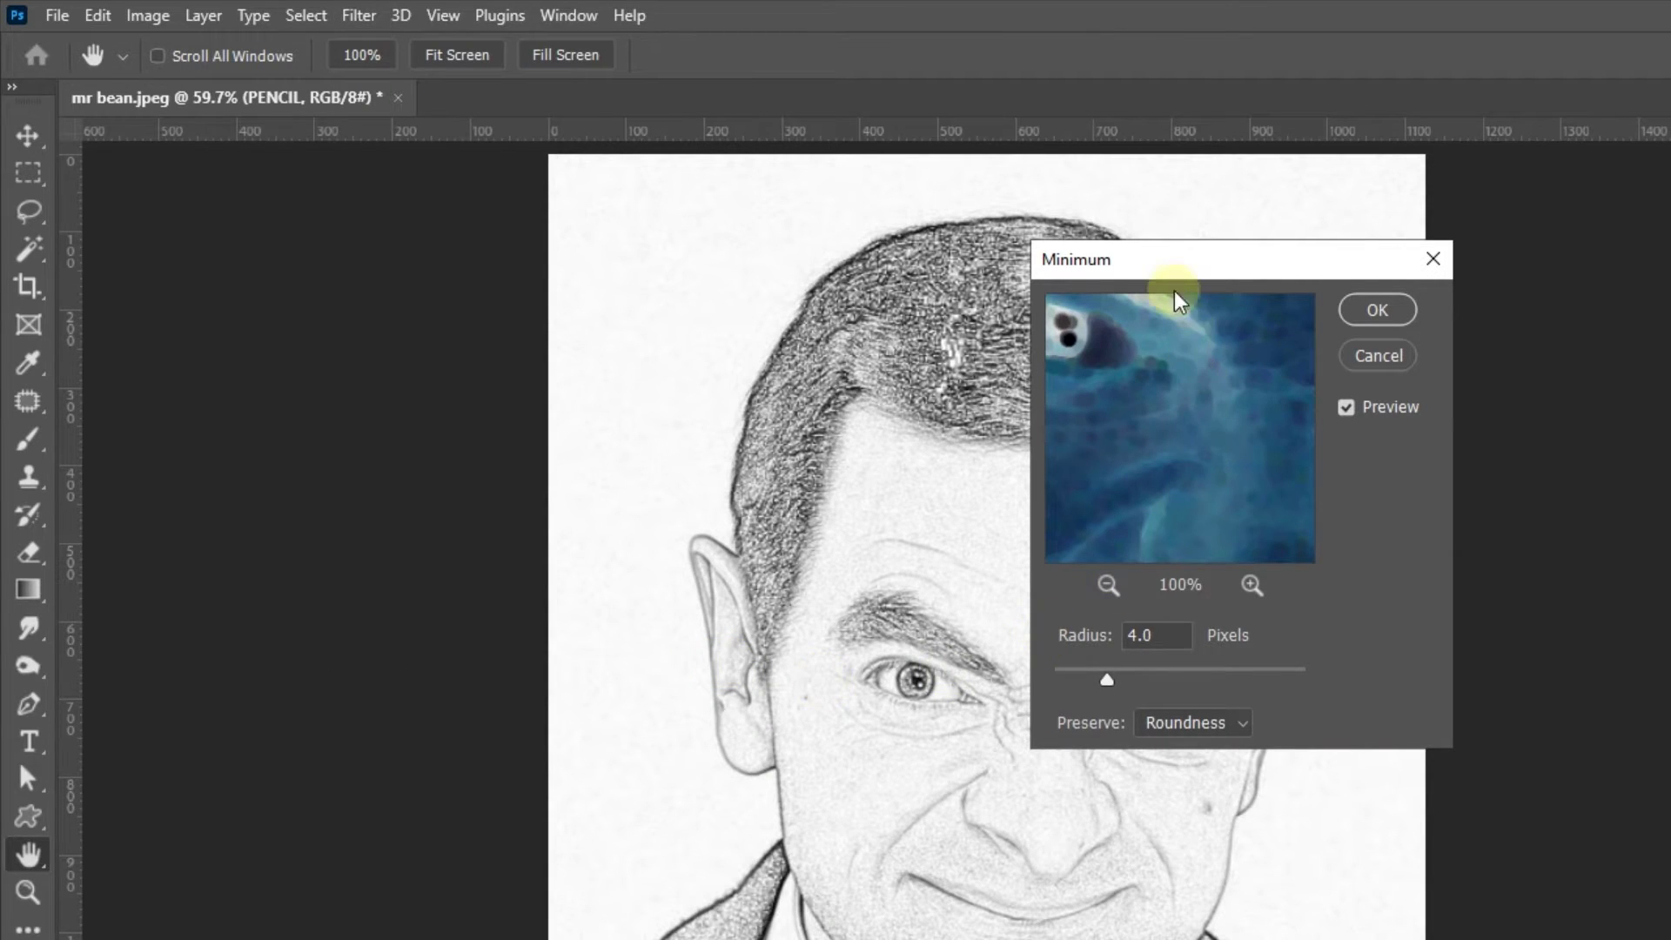
drag(1175, 278, 310, 149)
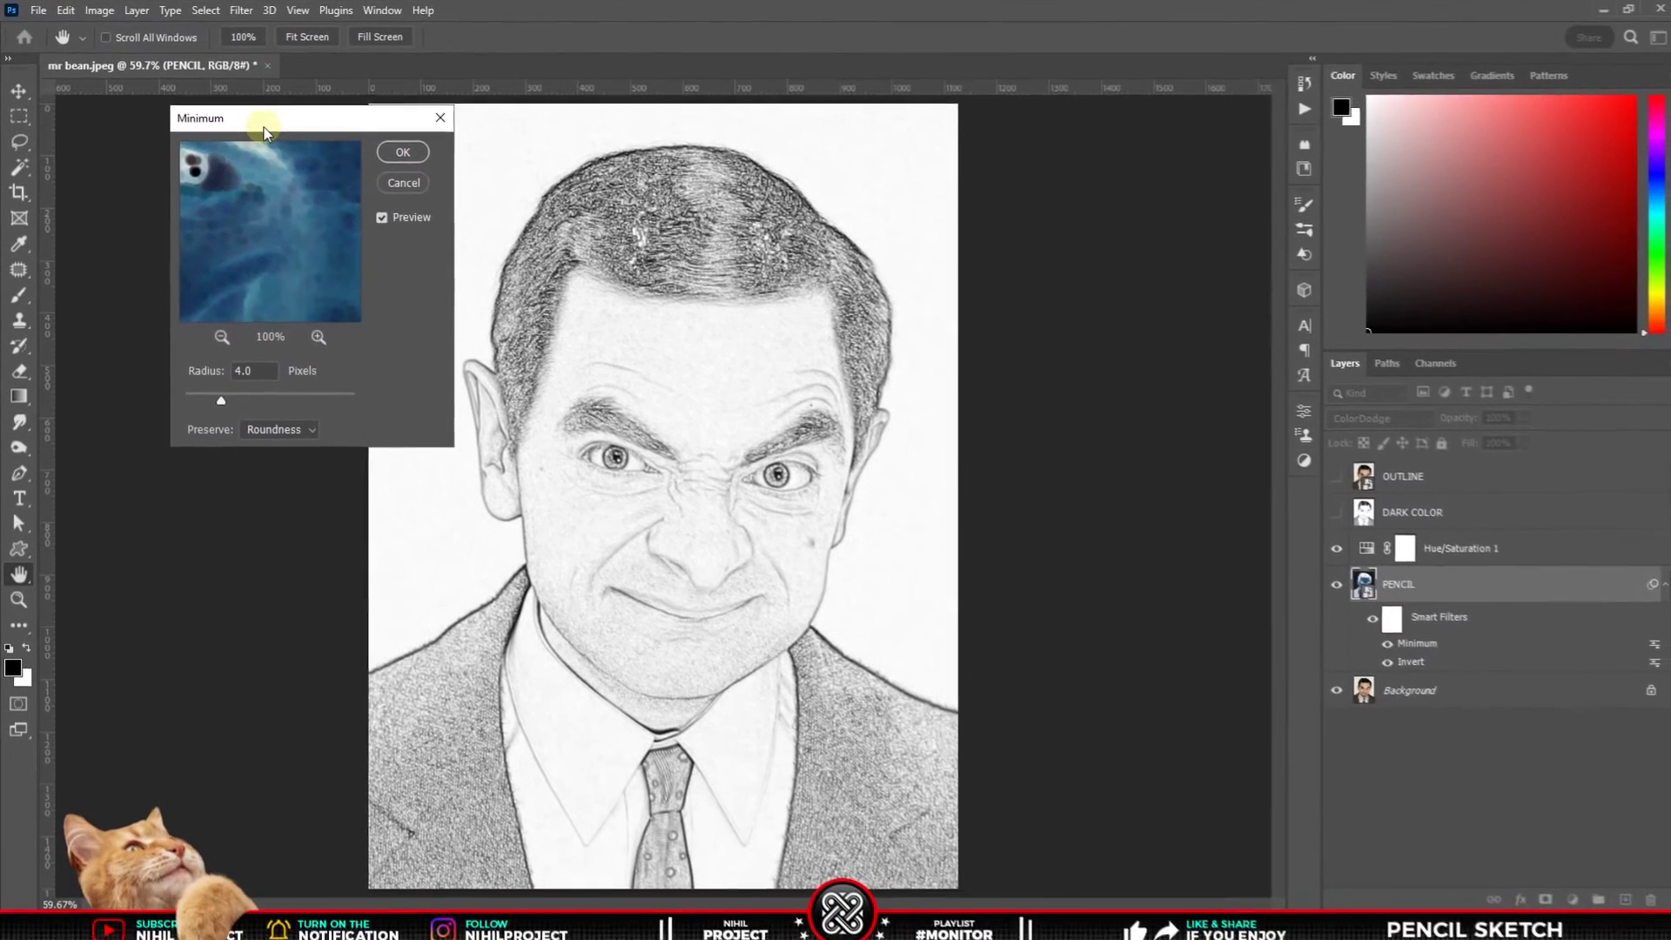
click(401, 152)
key(v)
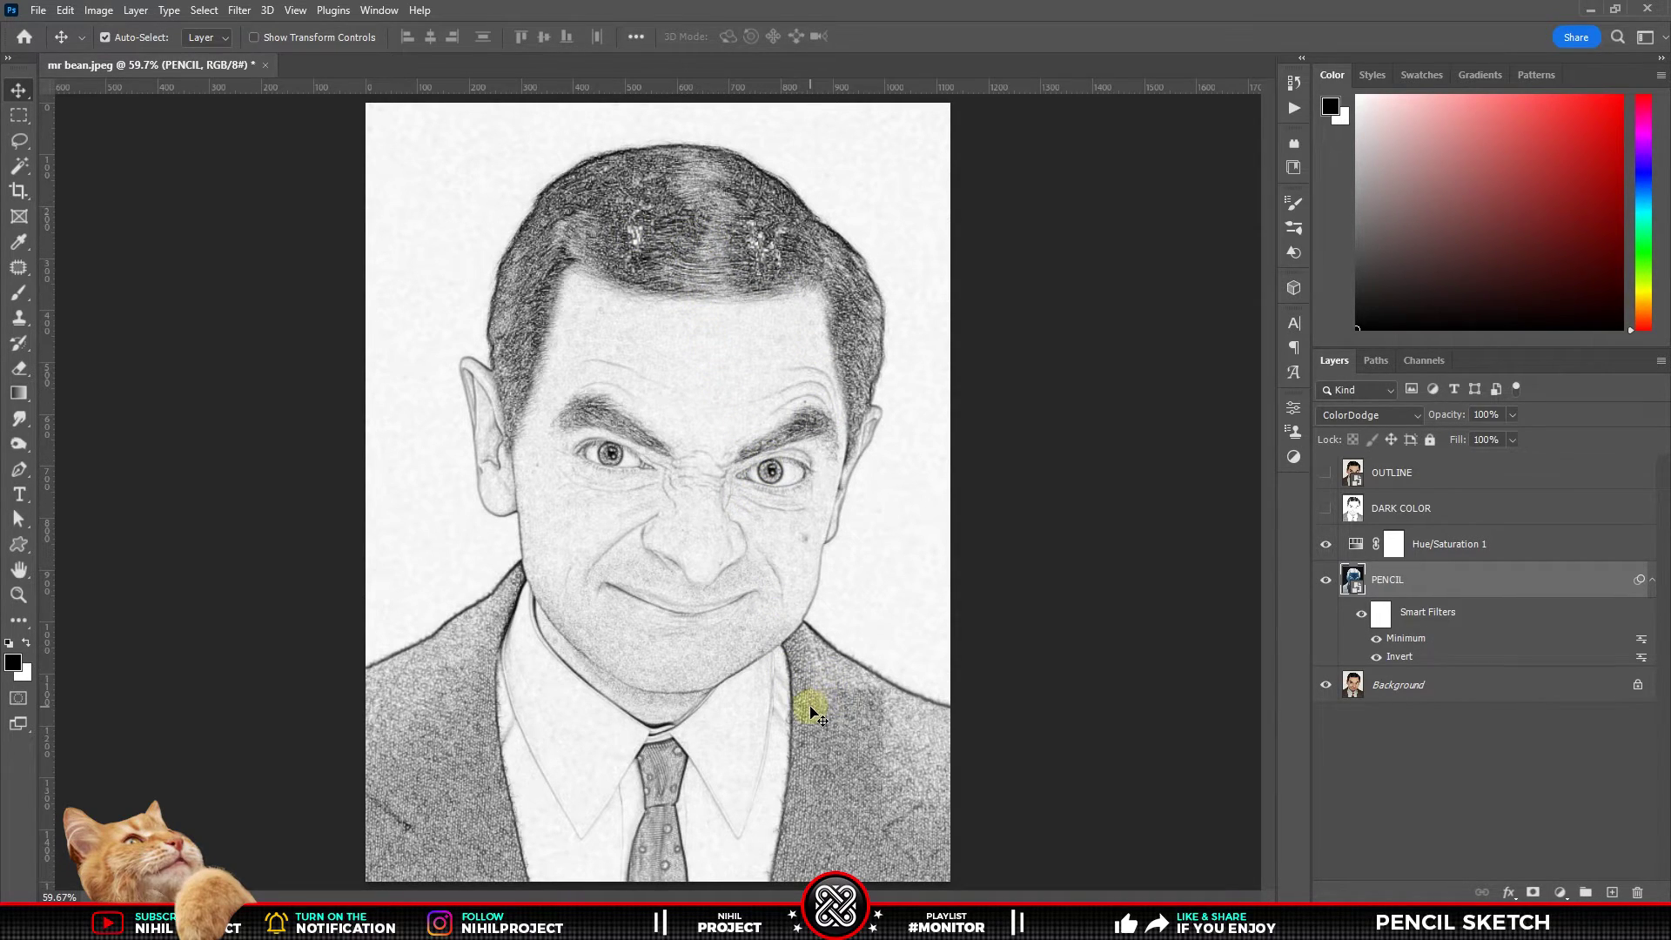
Show DARK COLOR and split its This Layer Blend If white slider to 120/225
click(1423, 508)
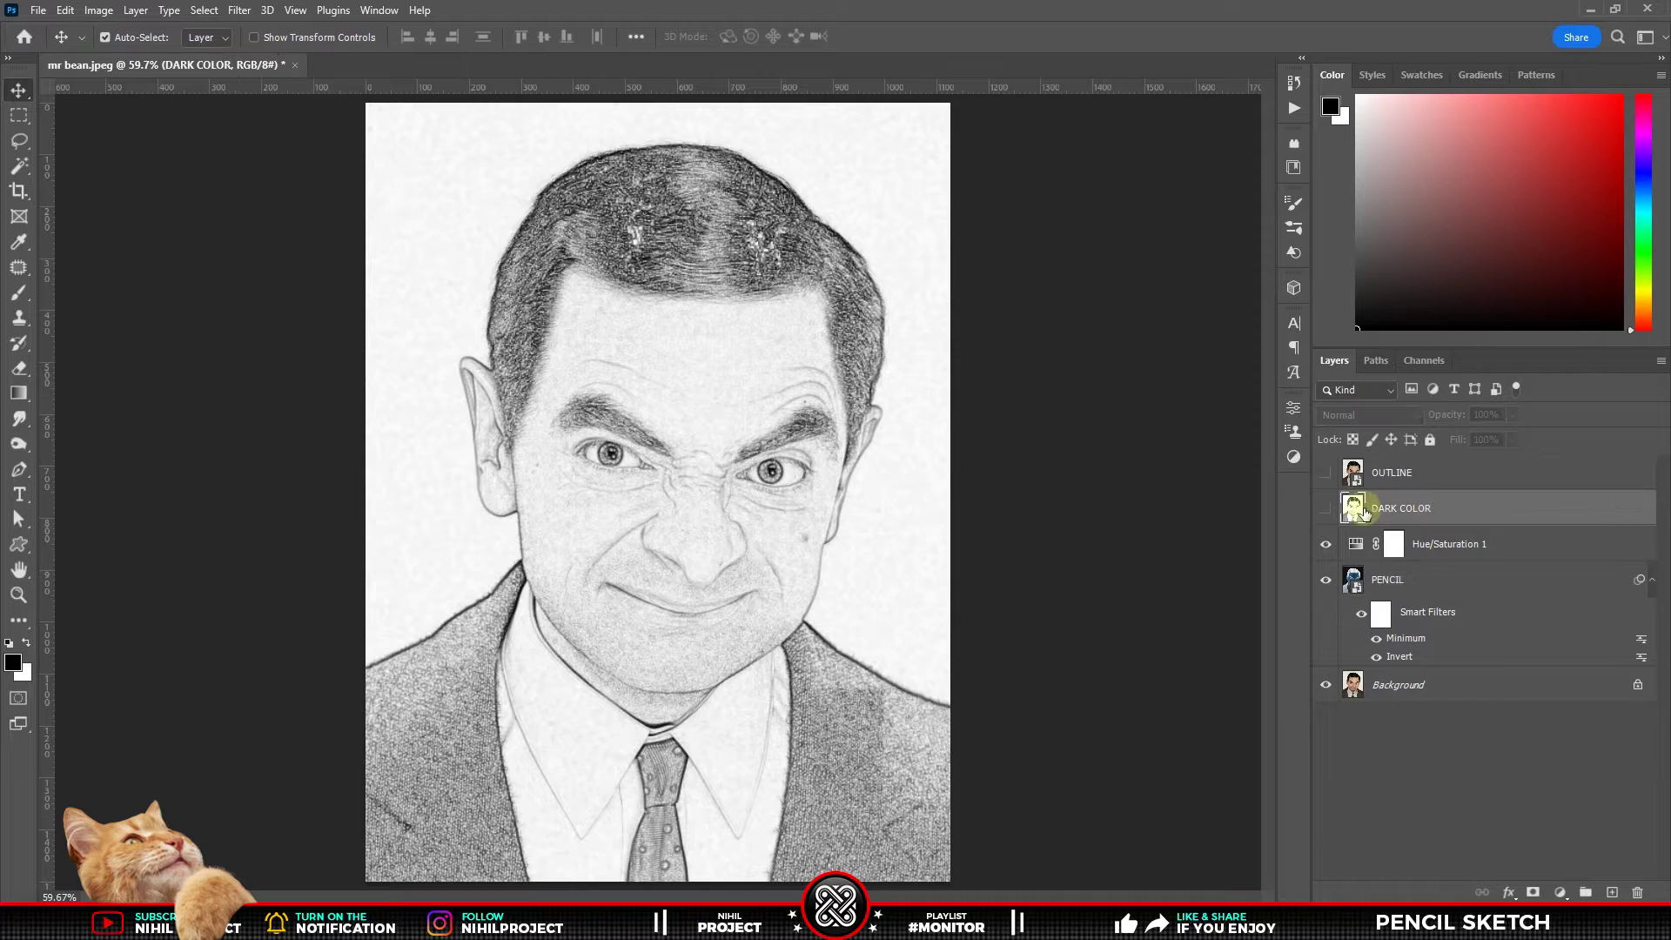
click(1326, 511)
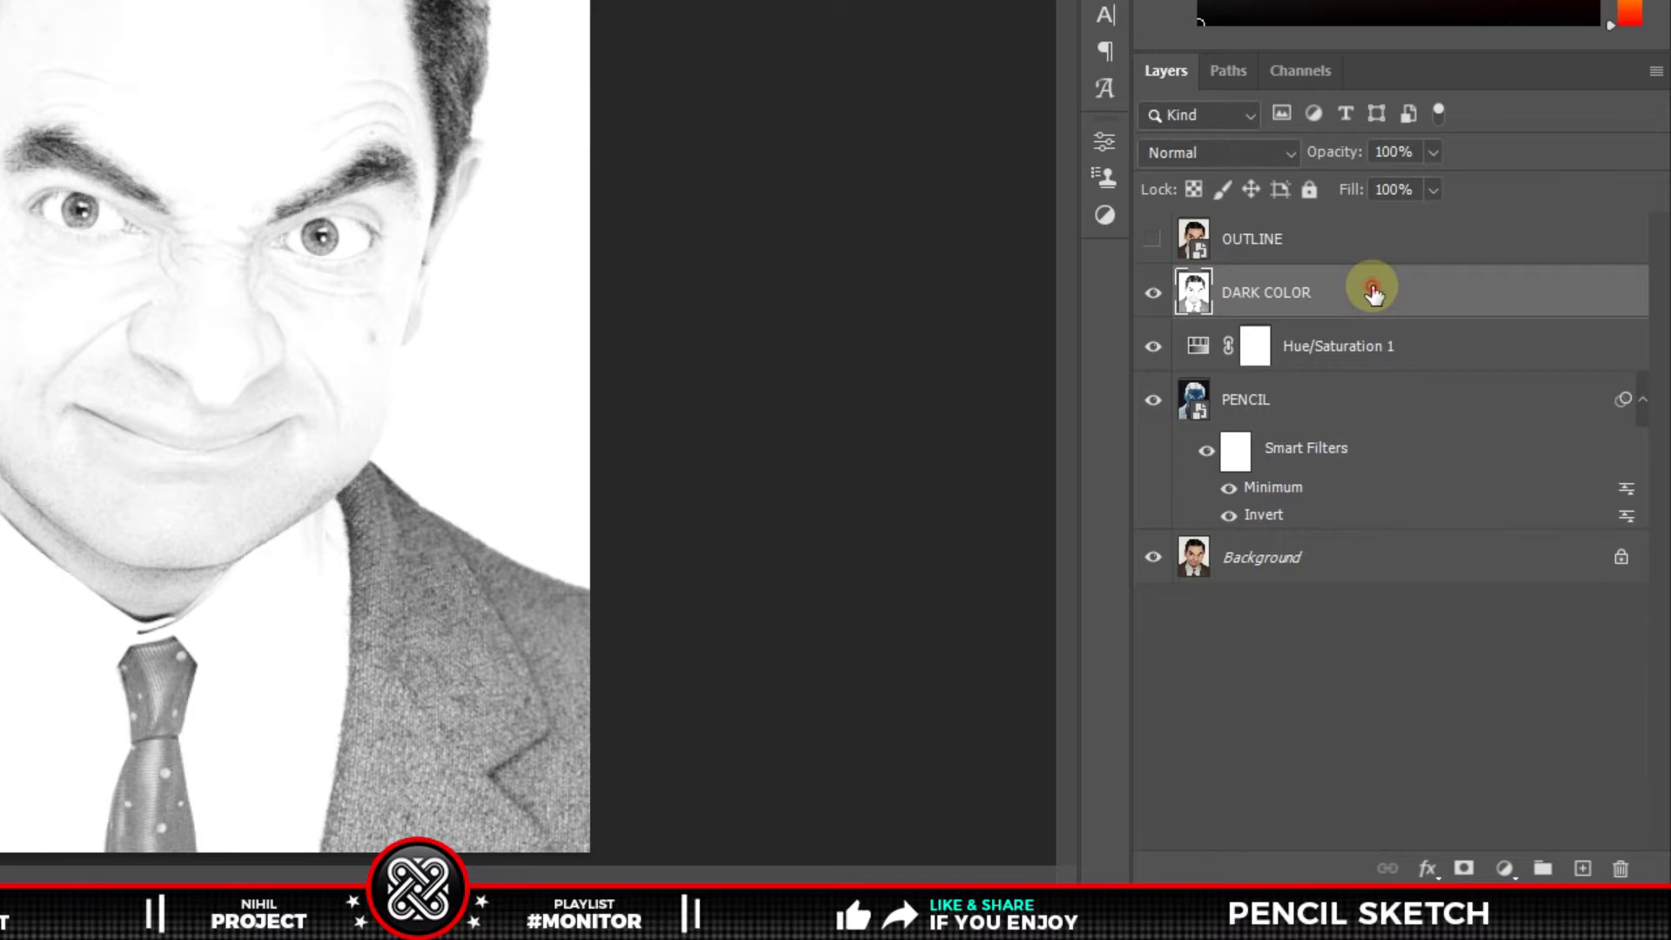
double_click(1374, 294)
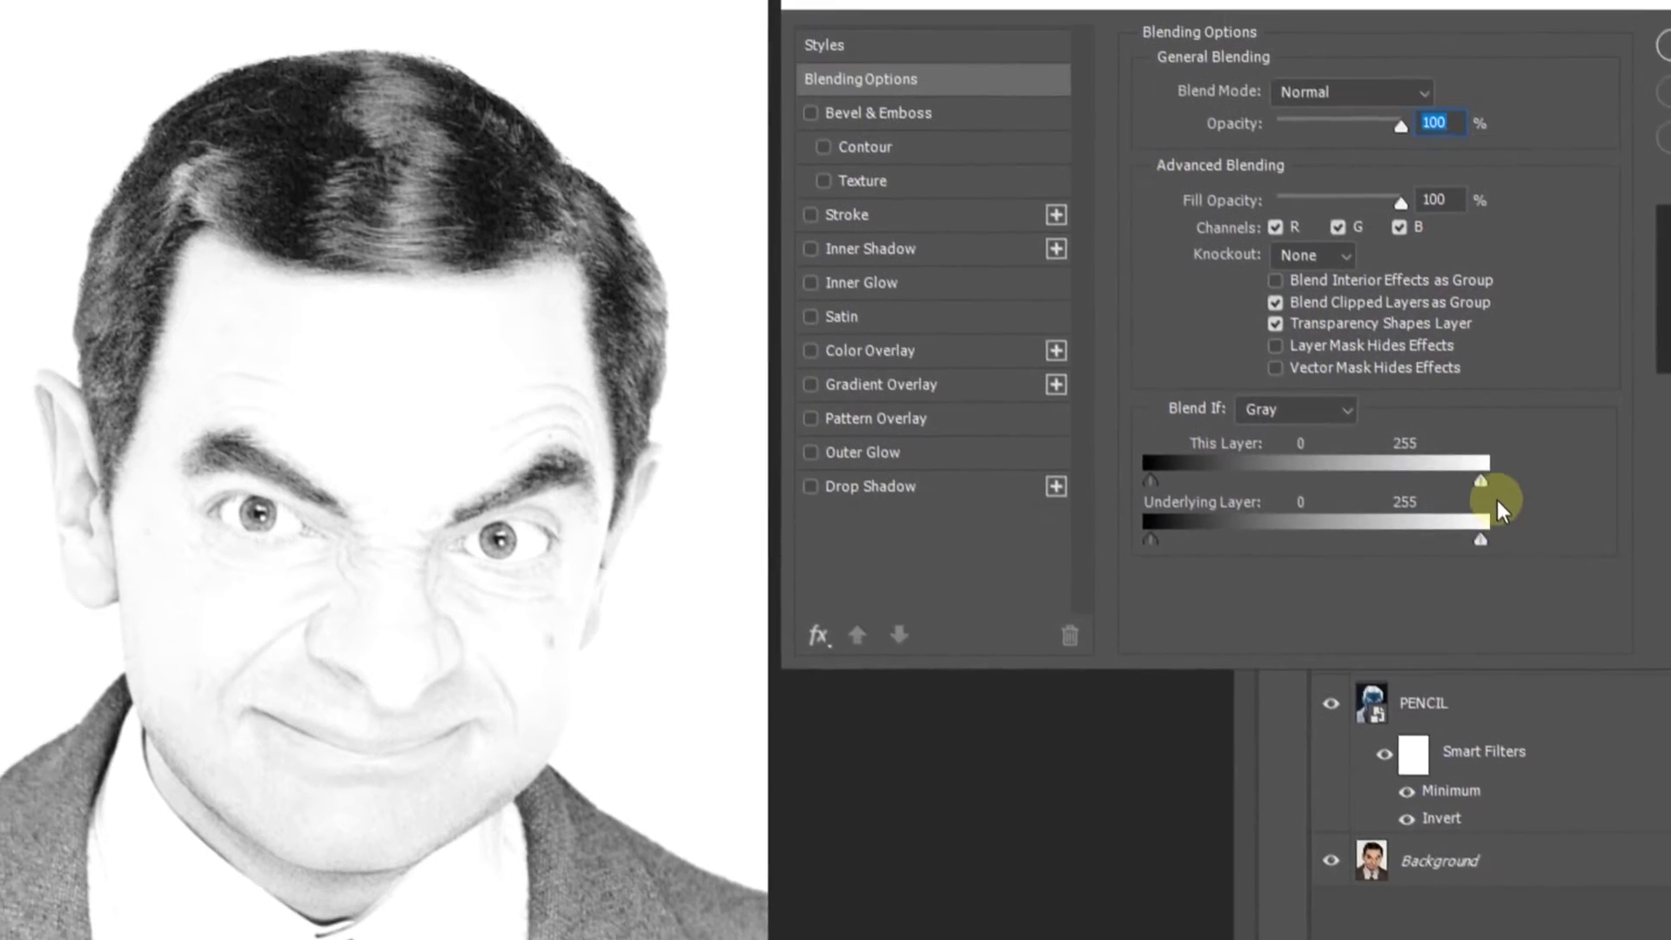
drag(1498, 511, 1477, 515)
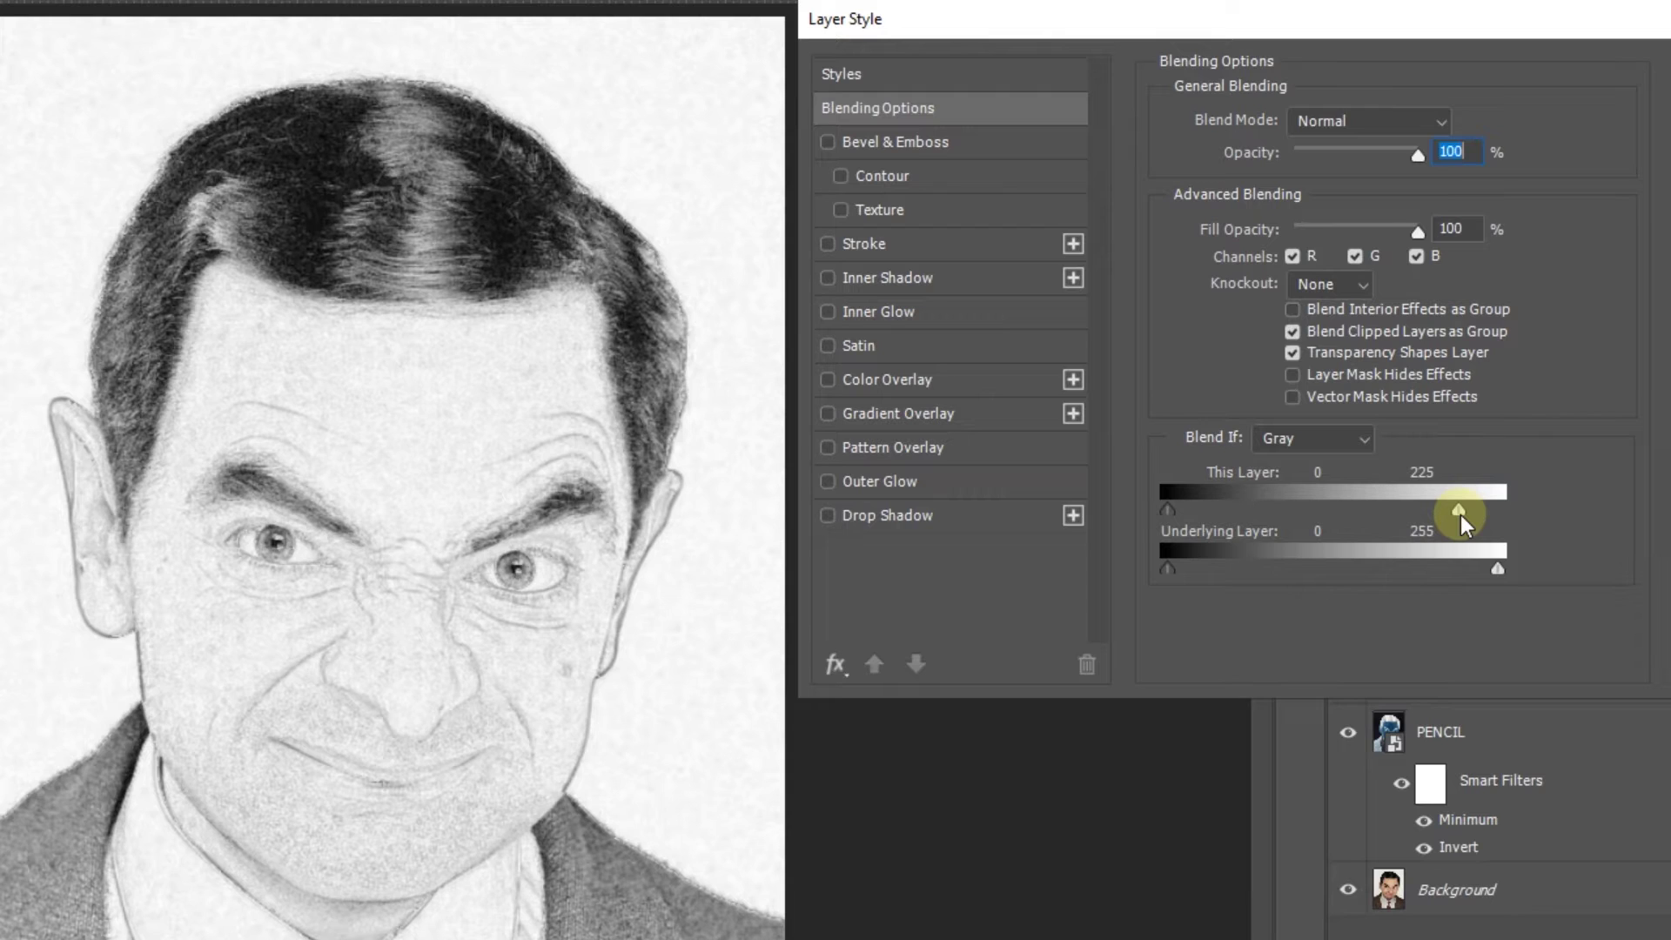
alt+click(1459, 514)
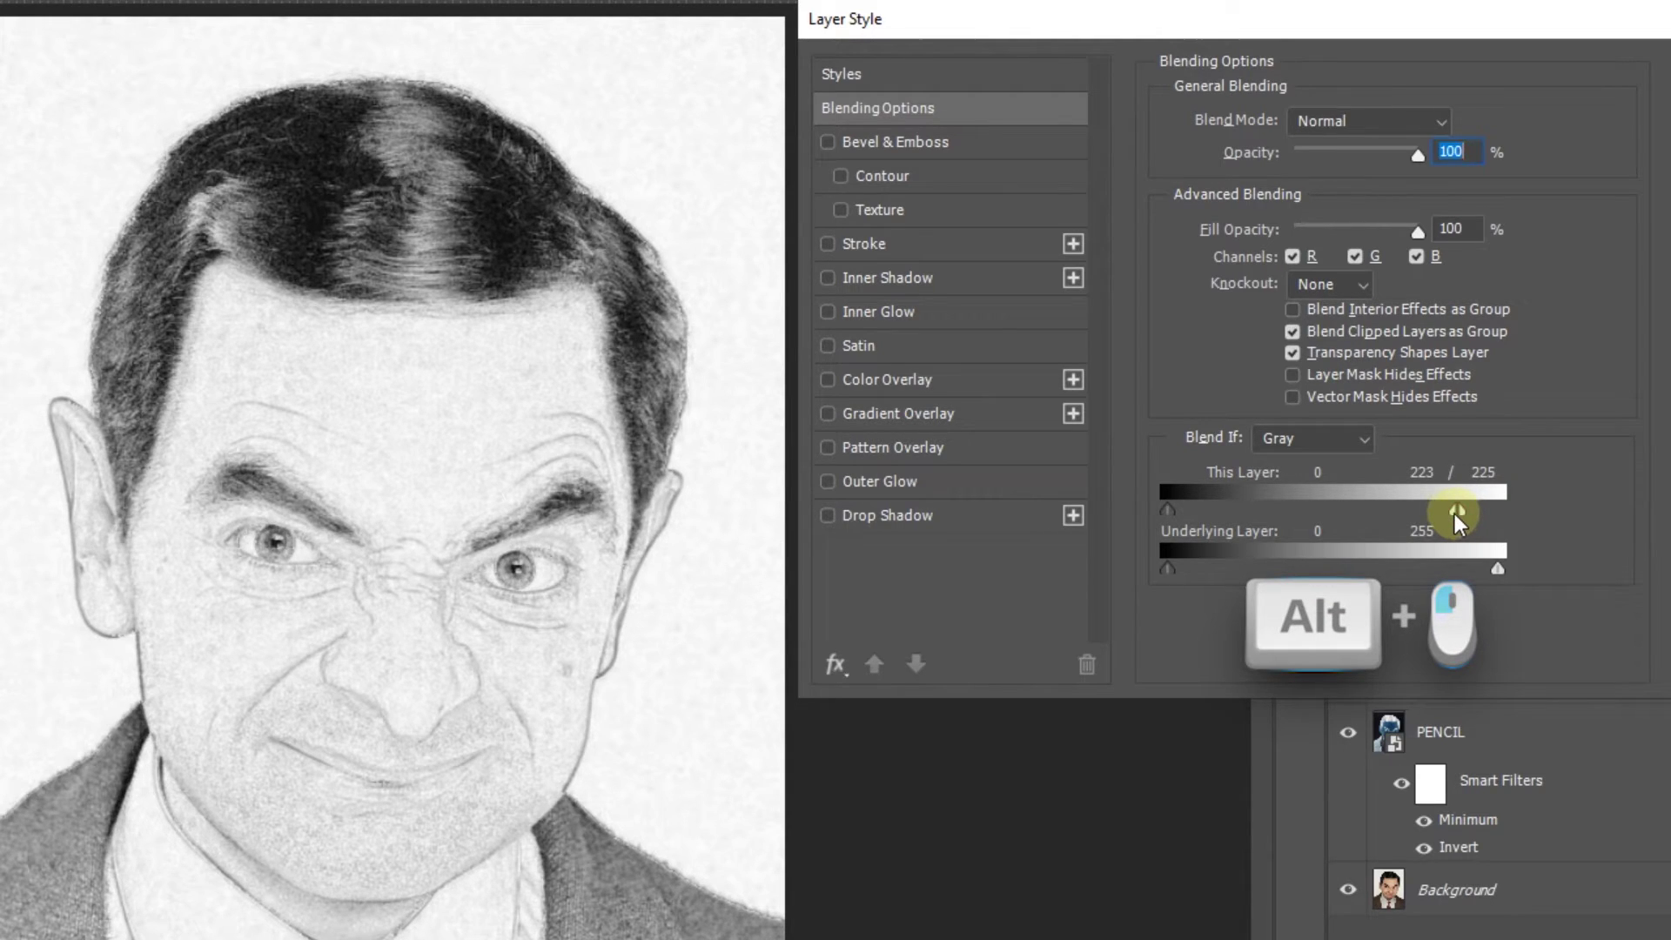
drag(1454, 514, 1418, 514)
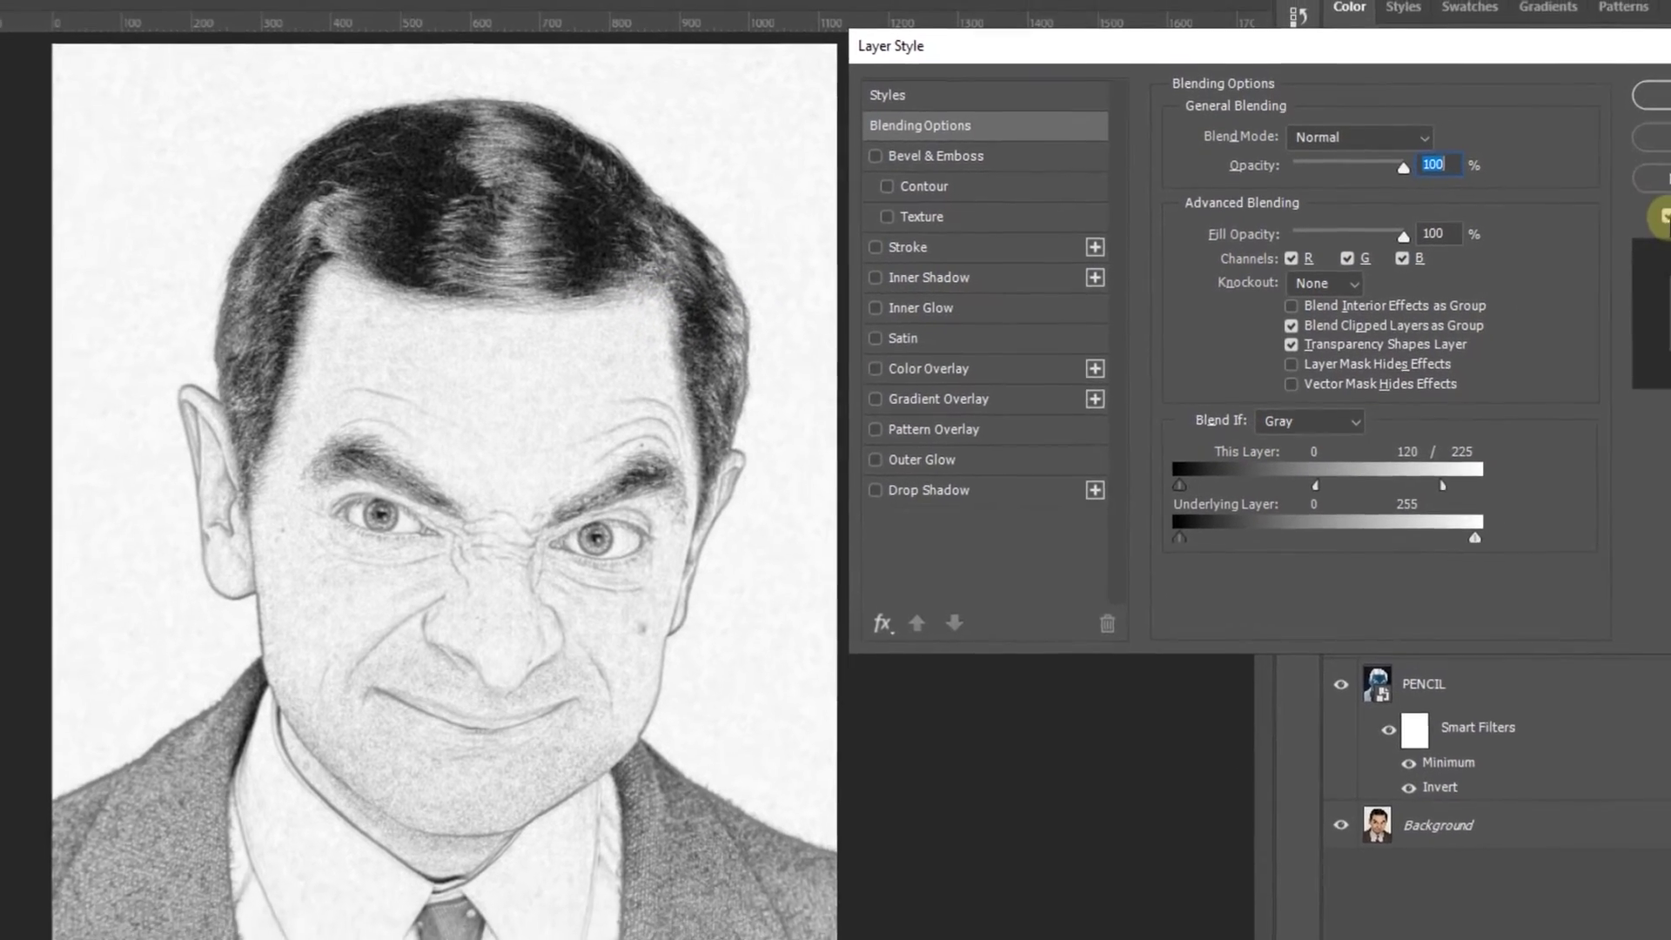
click(1581, 229)
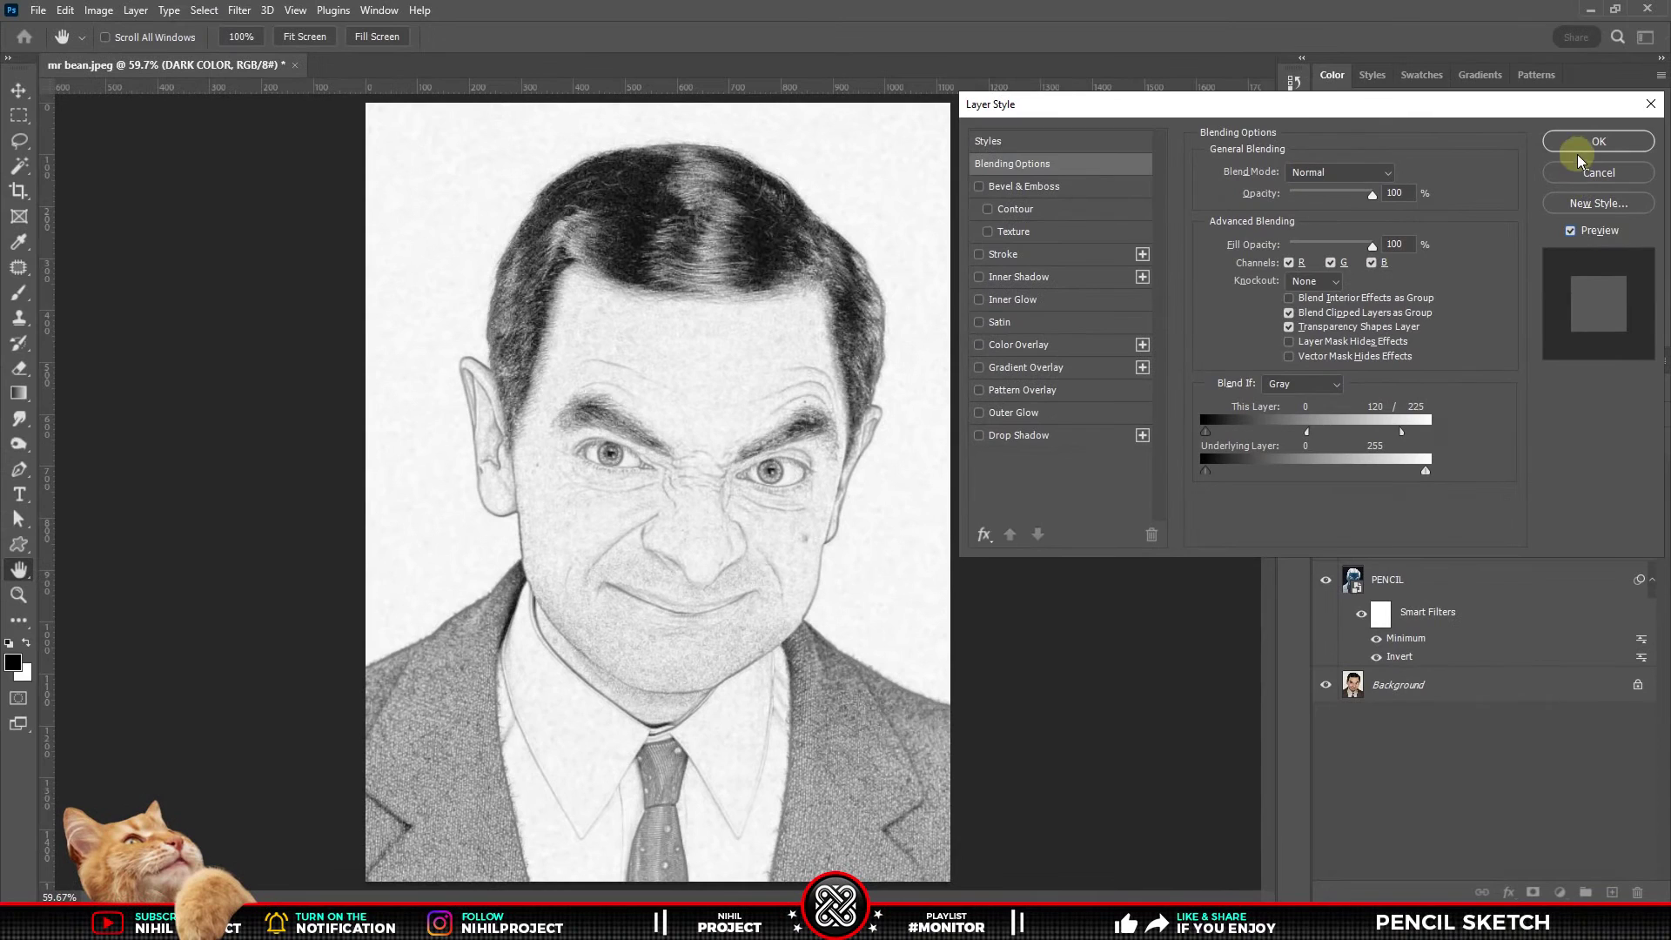
click(1575, 141)
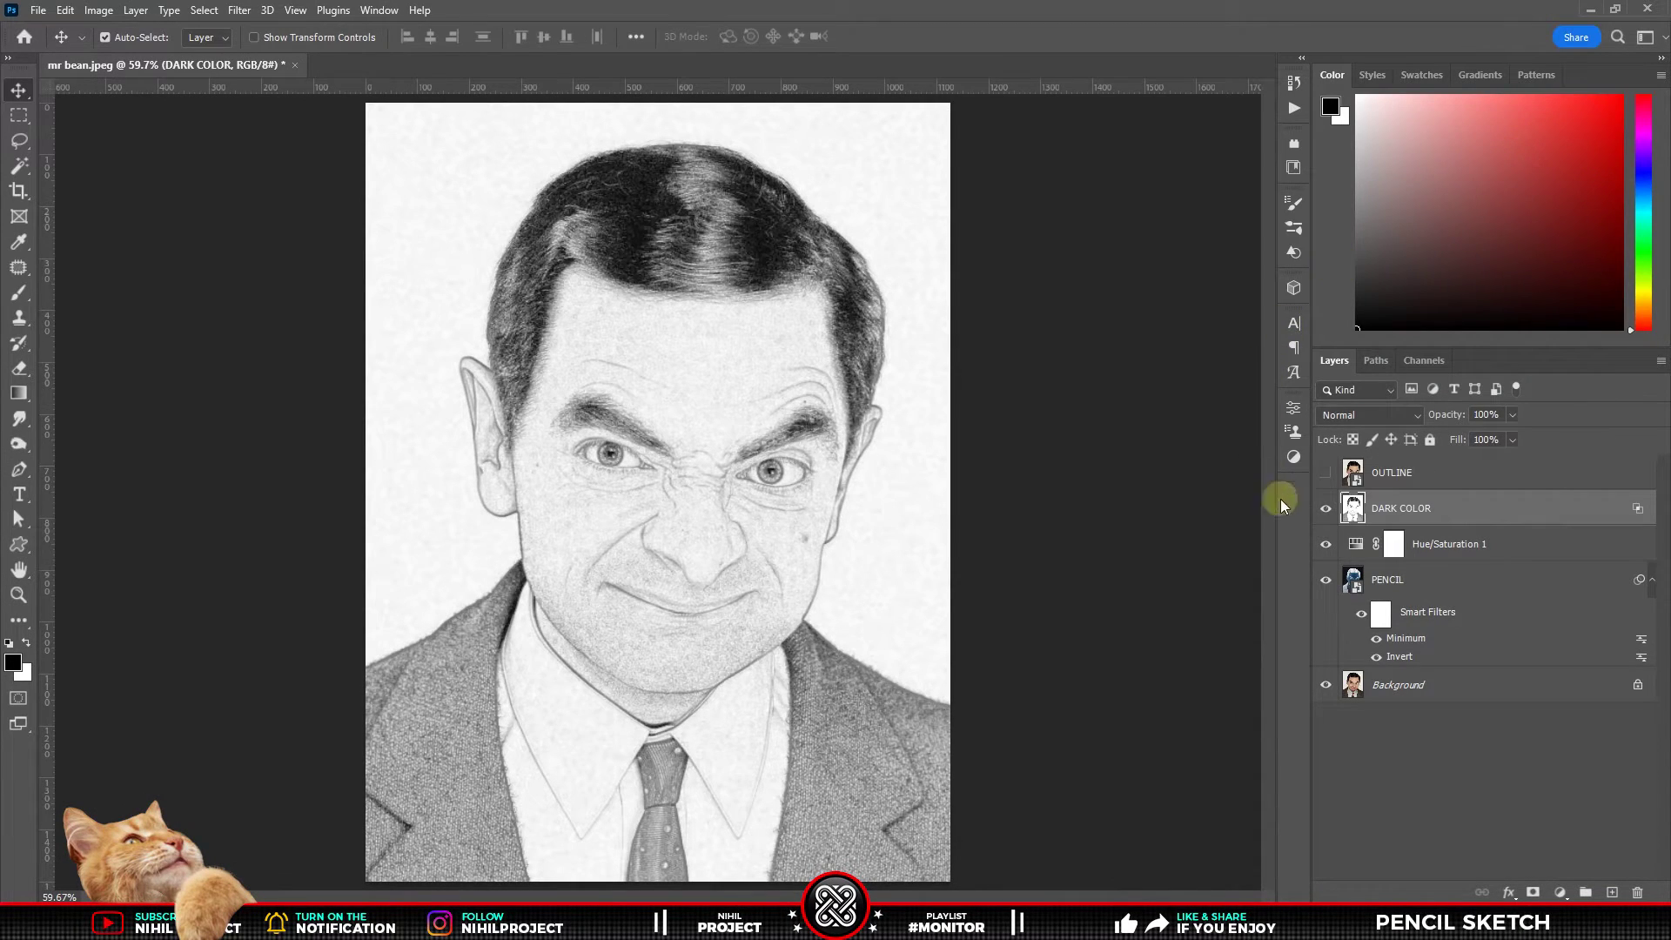
alt+click(1326, 508)
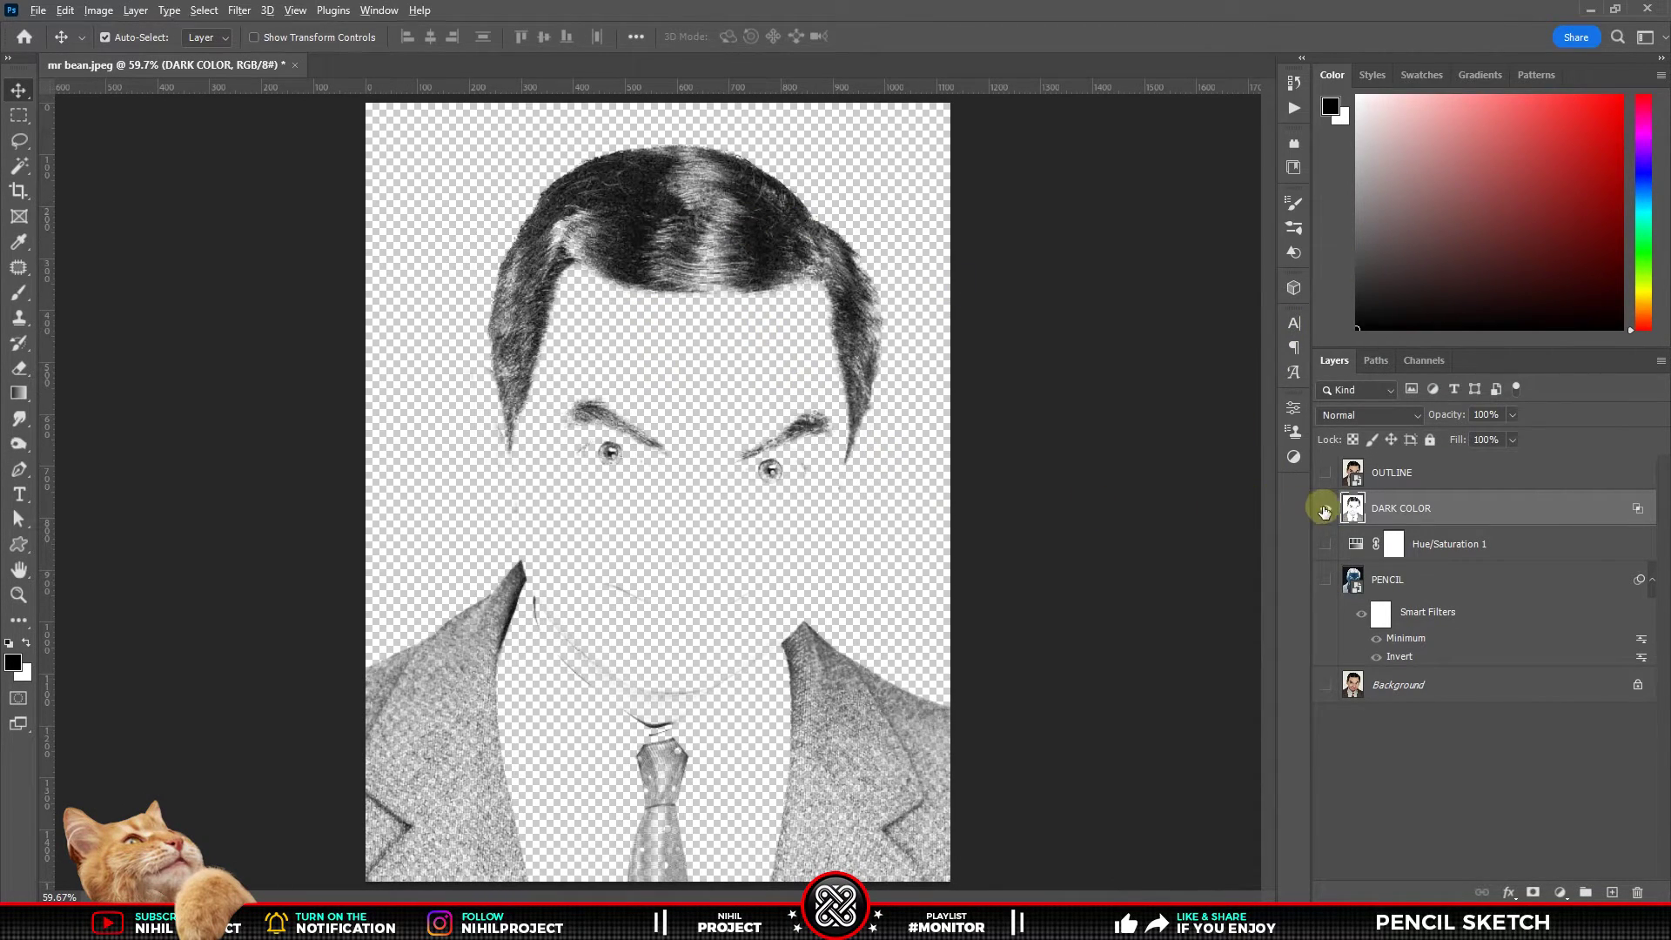
alt+click(1325, 509)
Add a 35-pixel Gaussian Blur smart filter to the PENCIL layer
click(1324, 508)
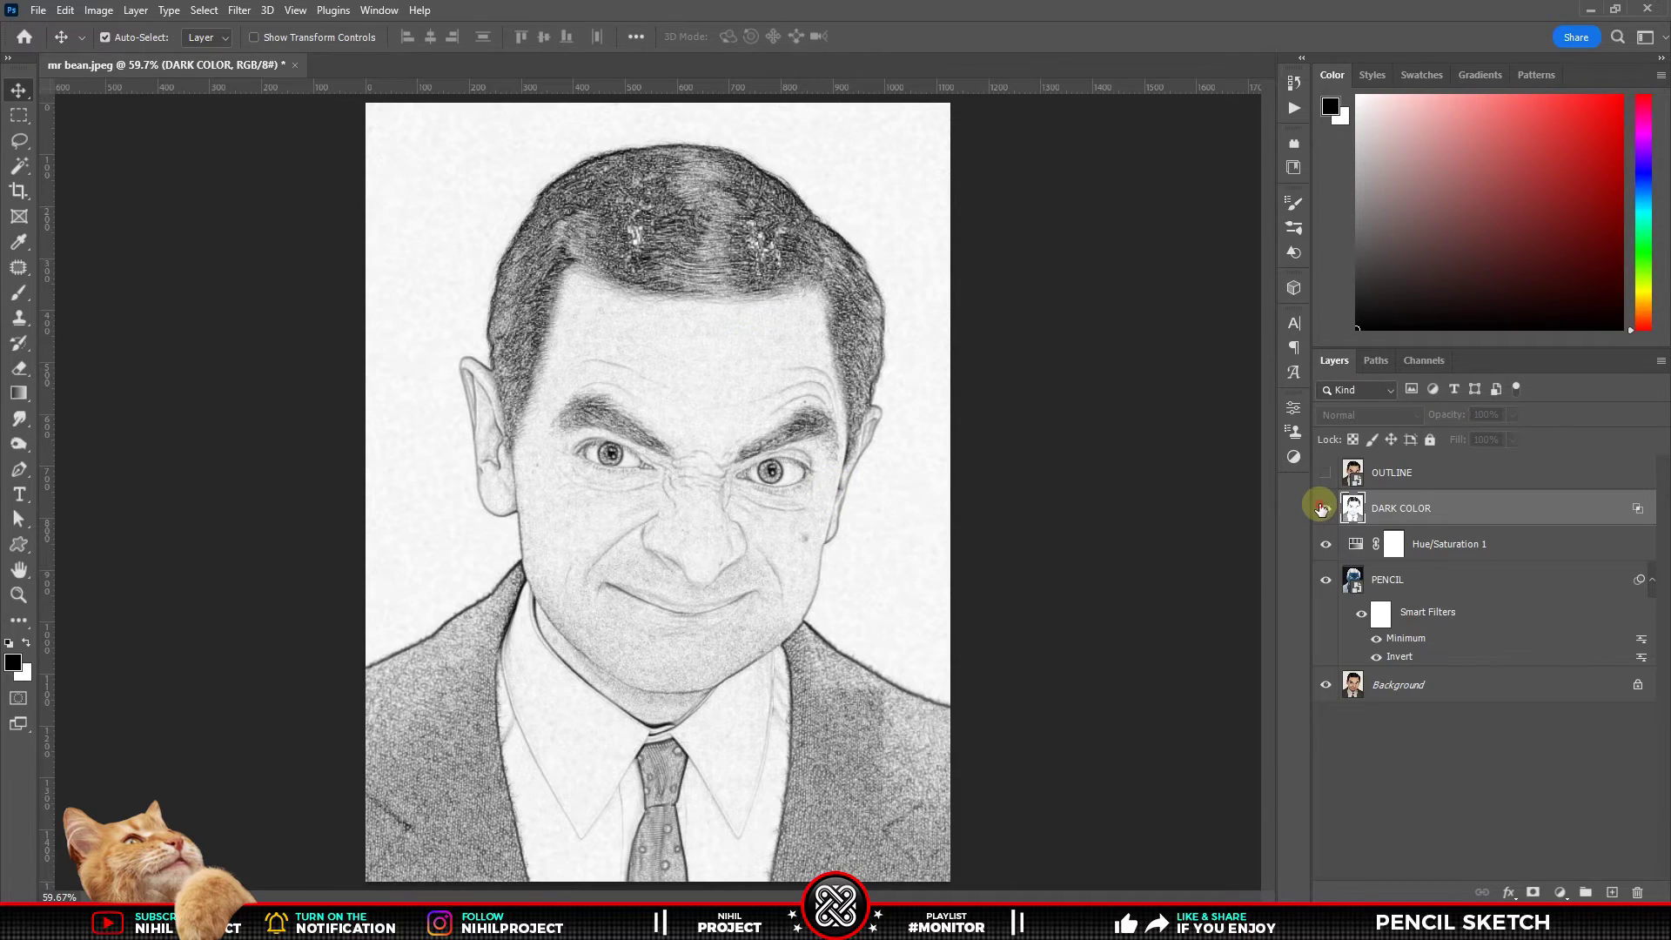
click(1324, 508)
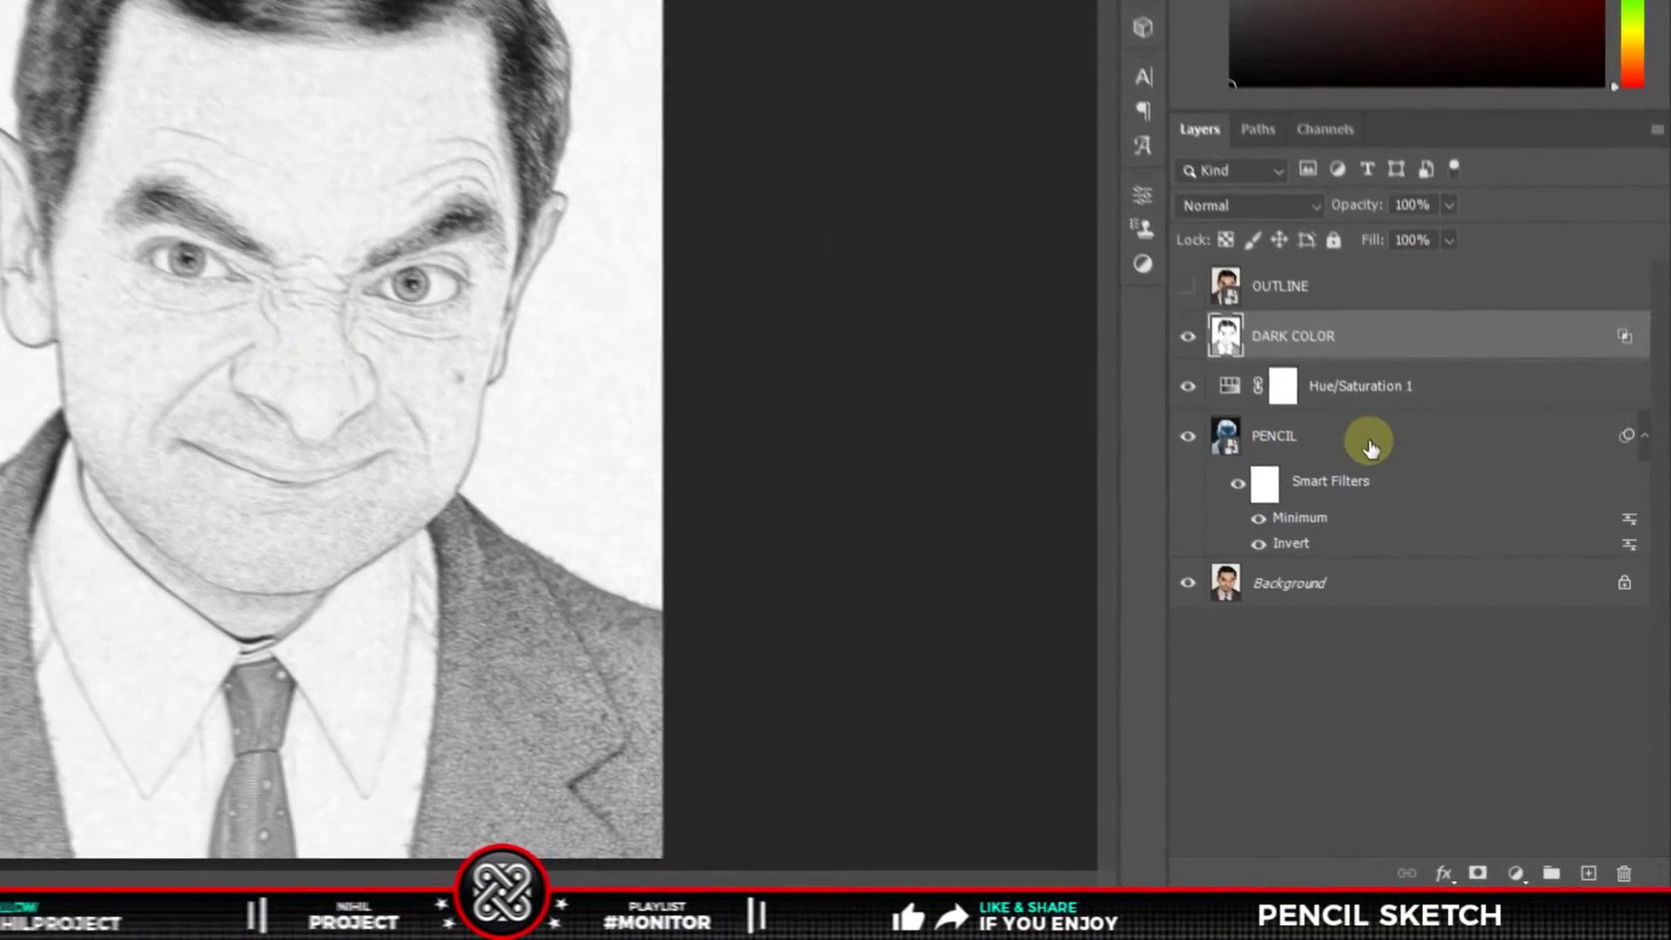
click(1449, 583)
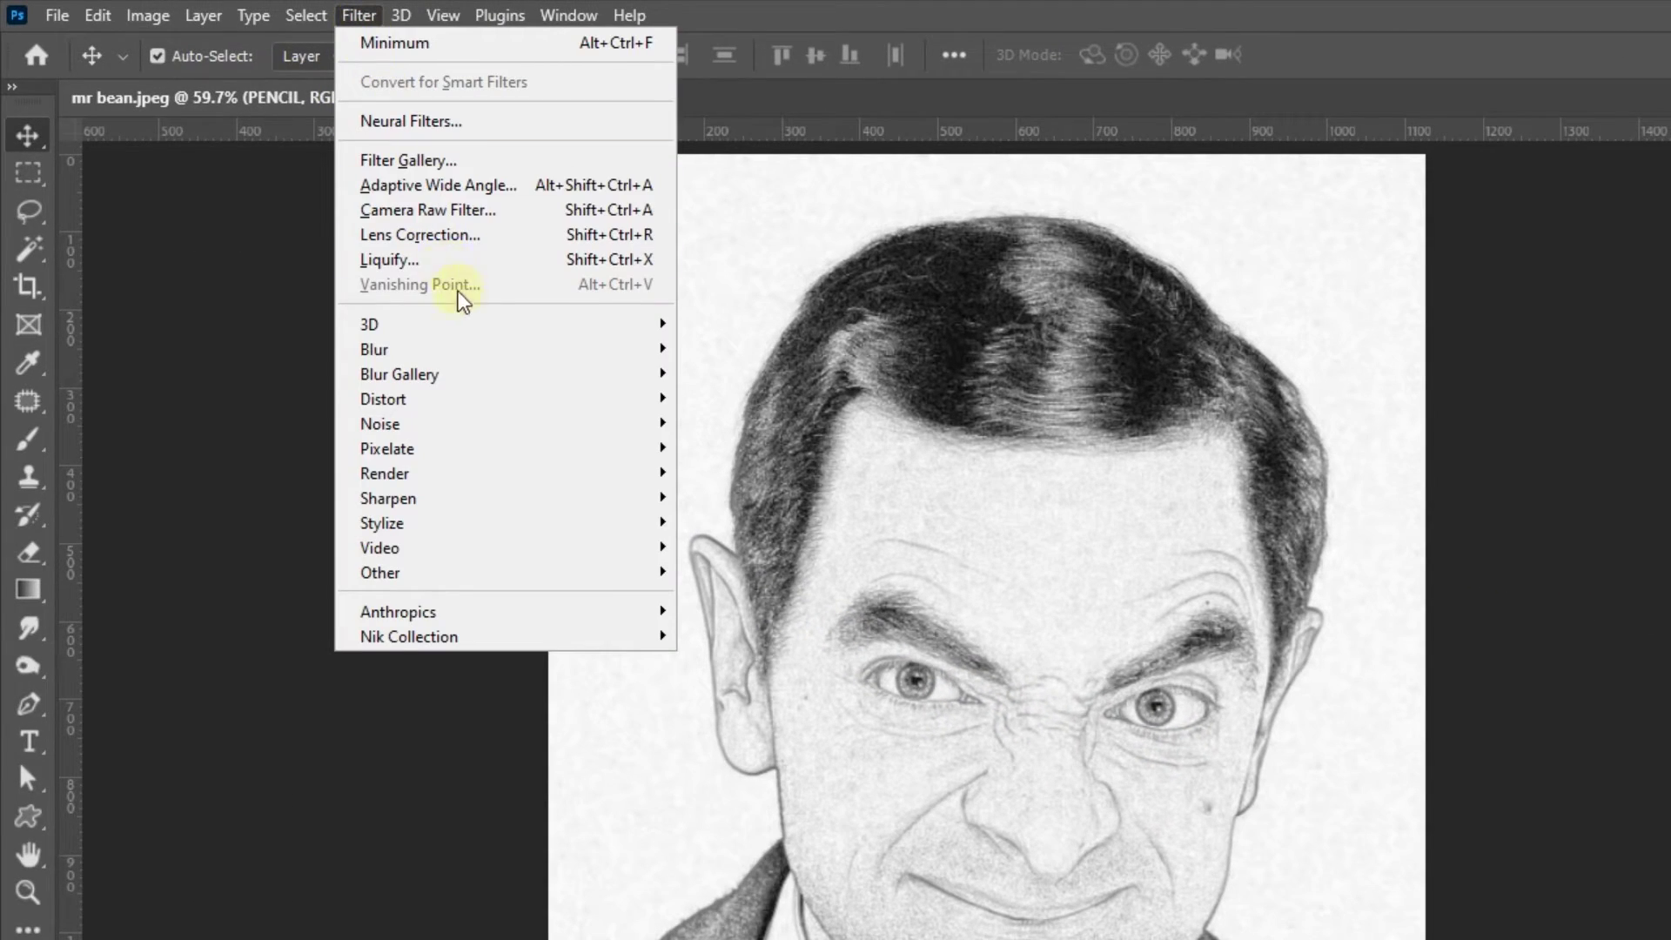
mouse_move(375, 348)
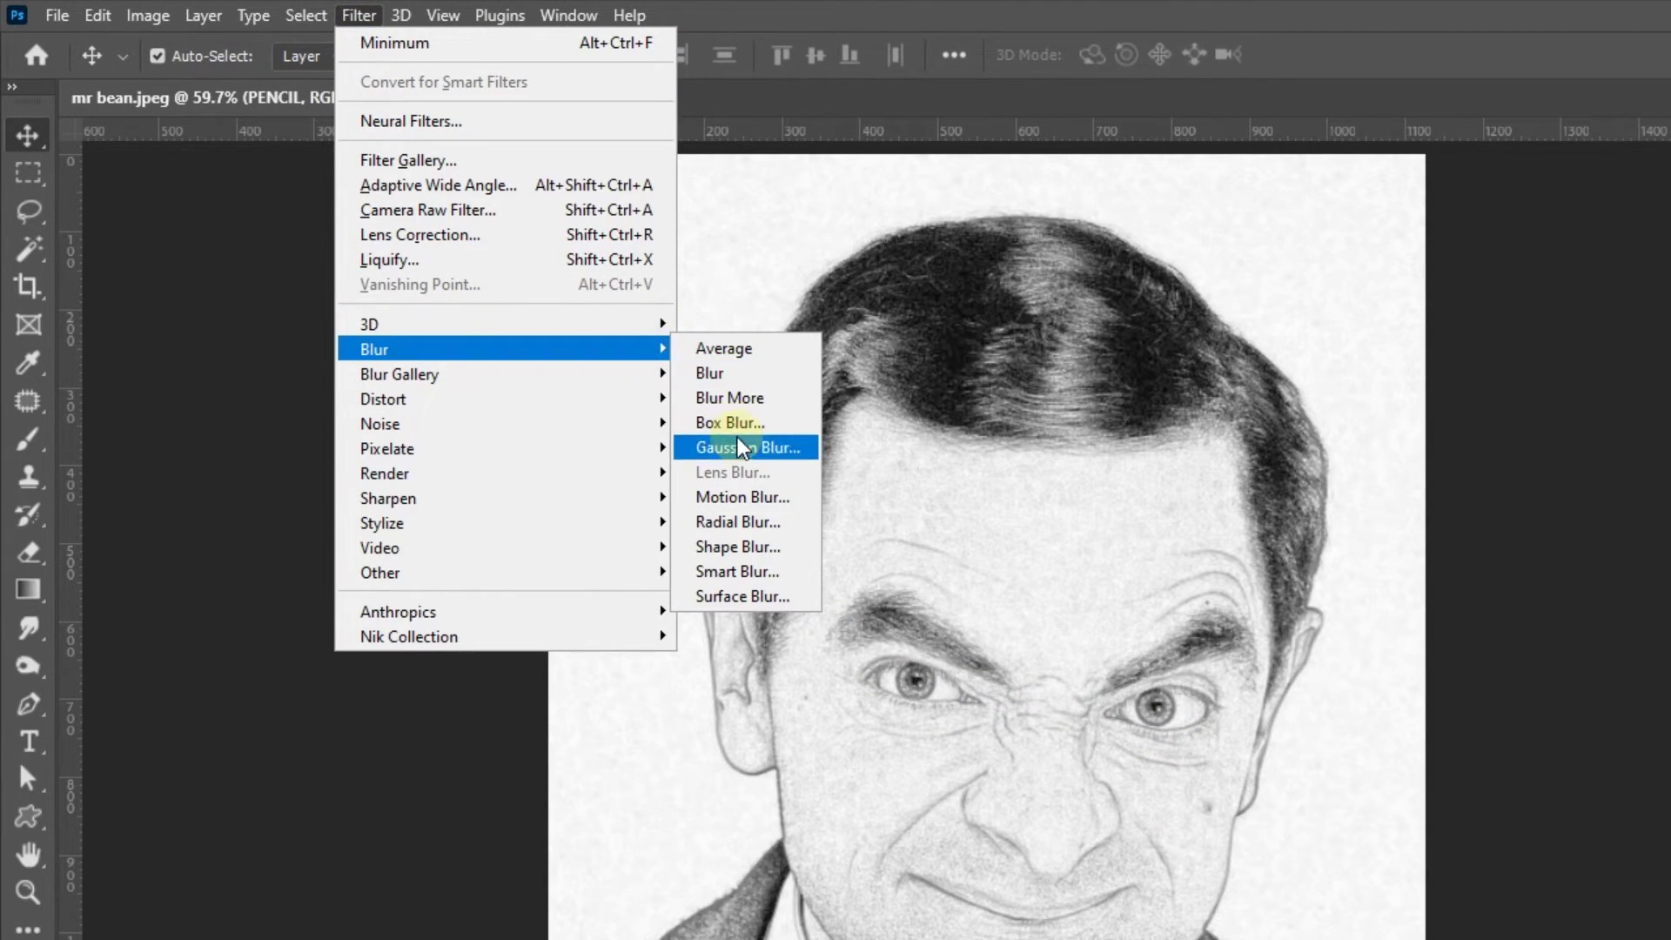
click(741, 447)
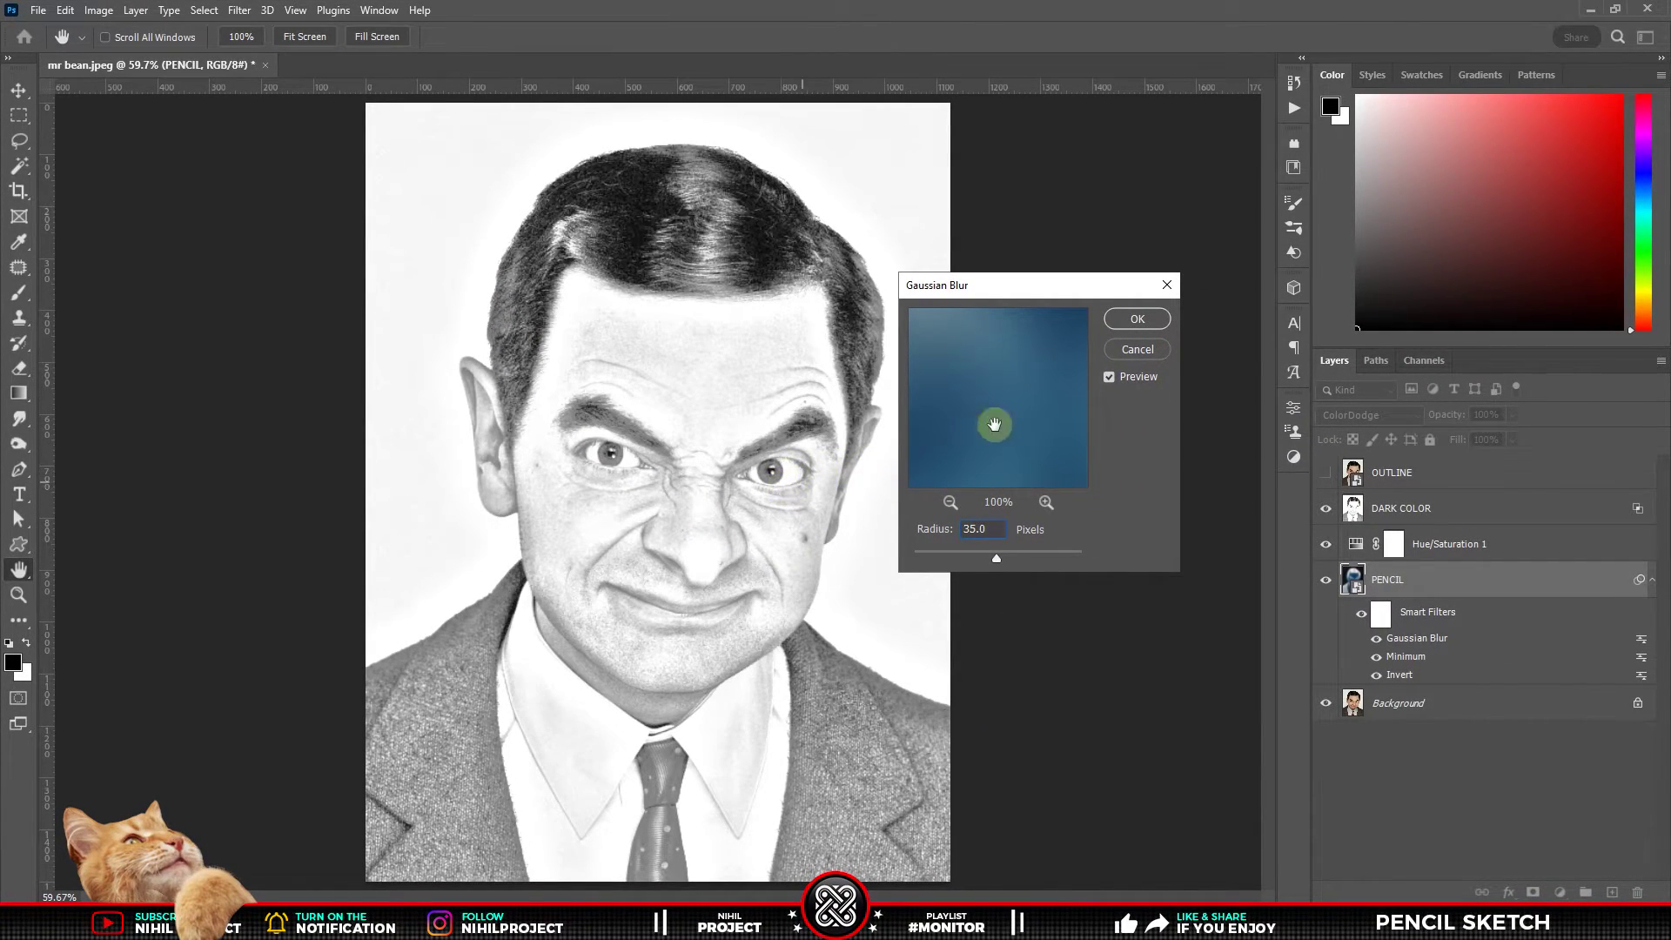
click(1134, 321)
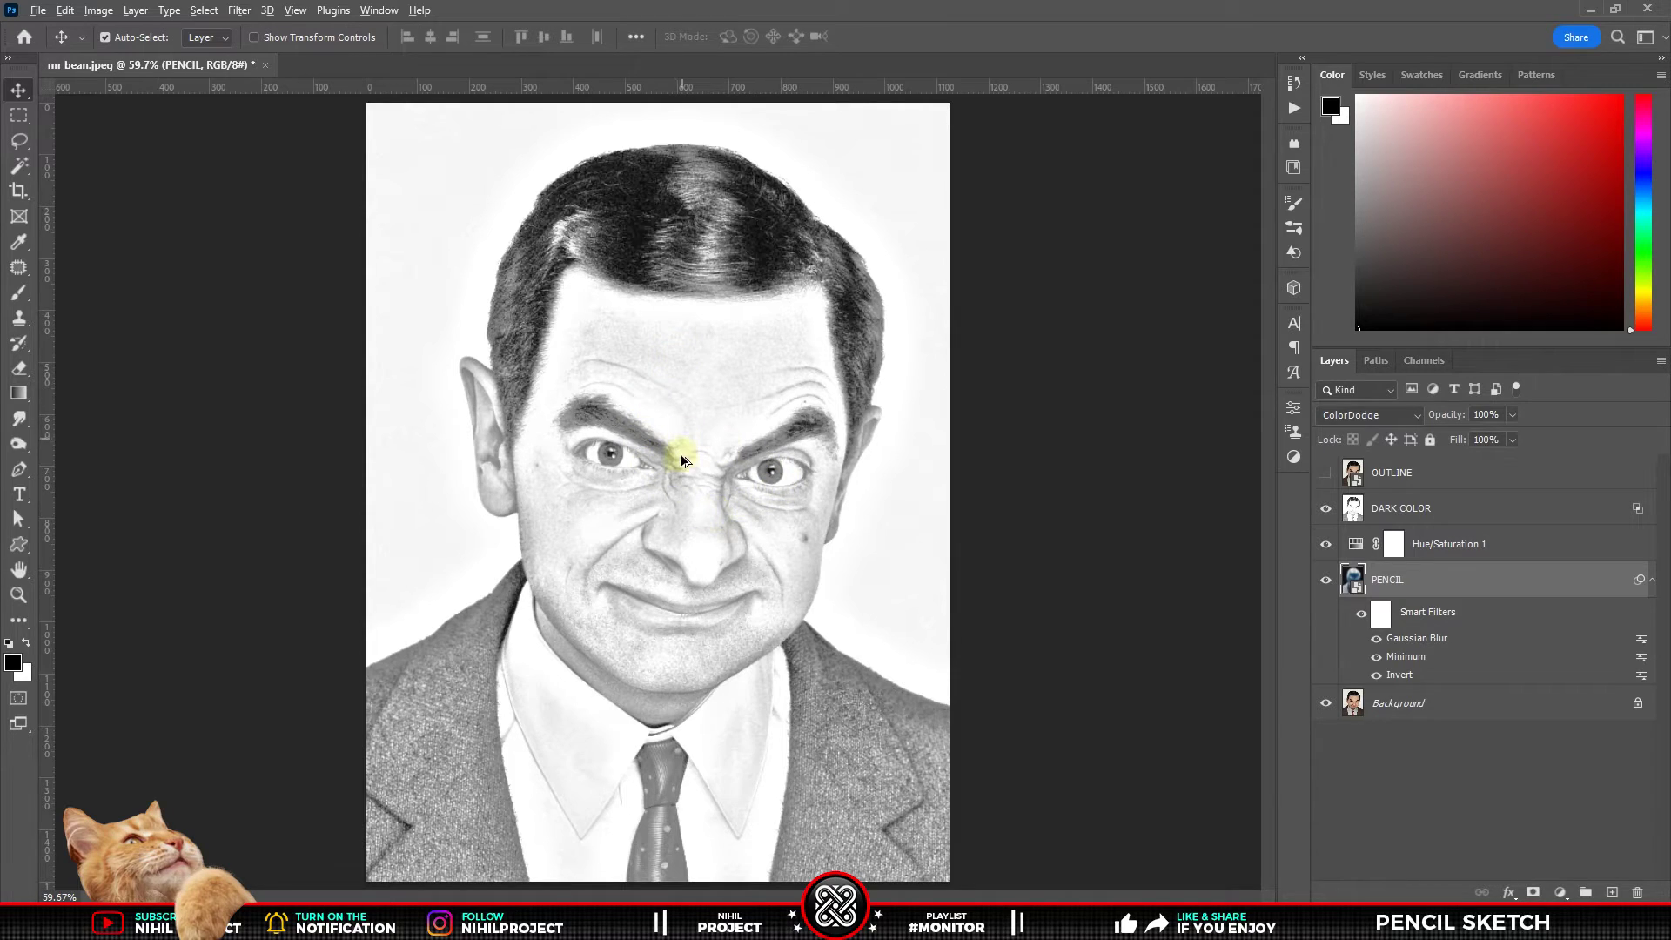
scroll(682, 466, up, 1)
scroll(681, 467, up, 1)
scroll(682, 466, up, 1)
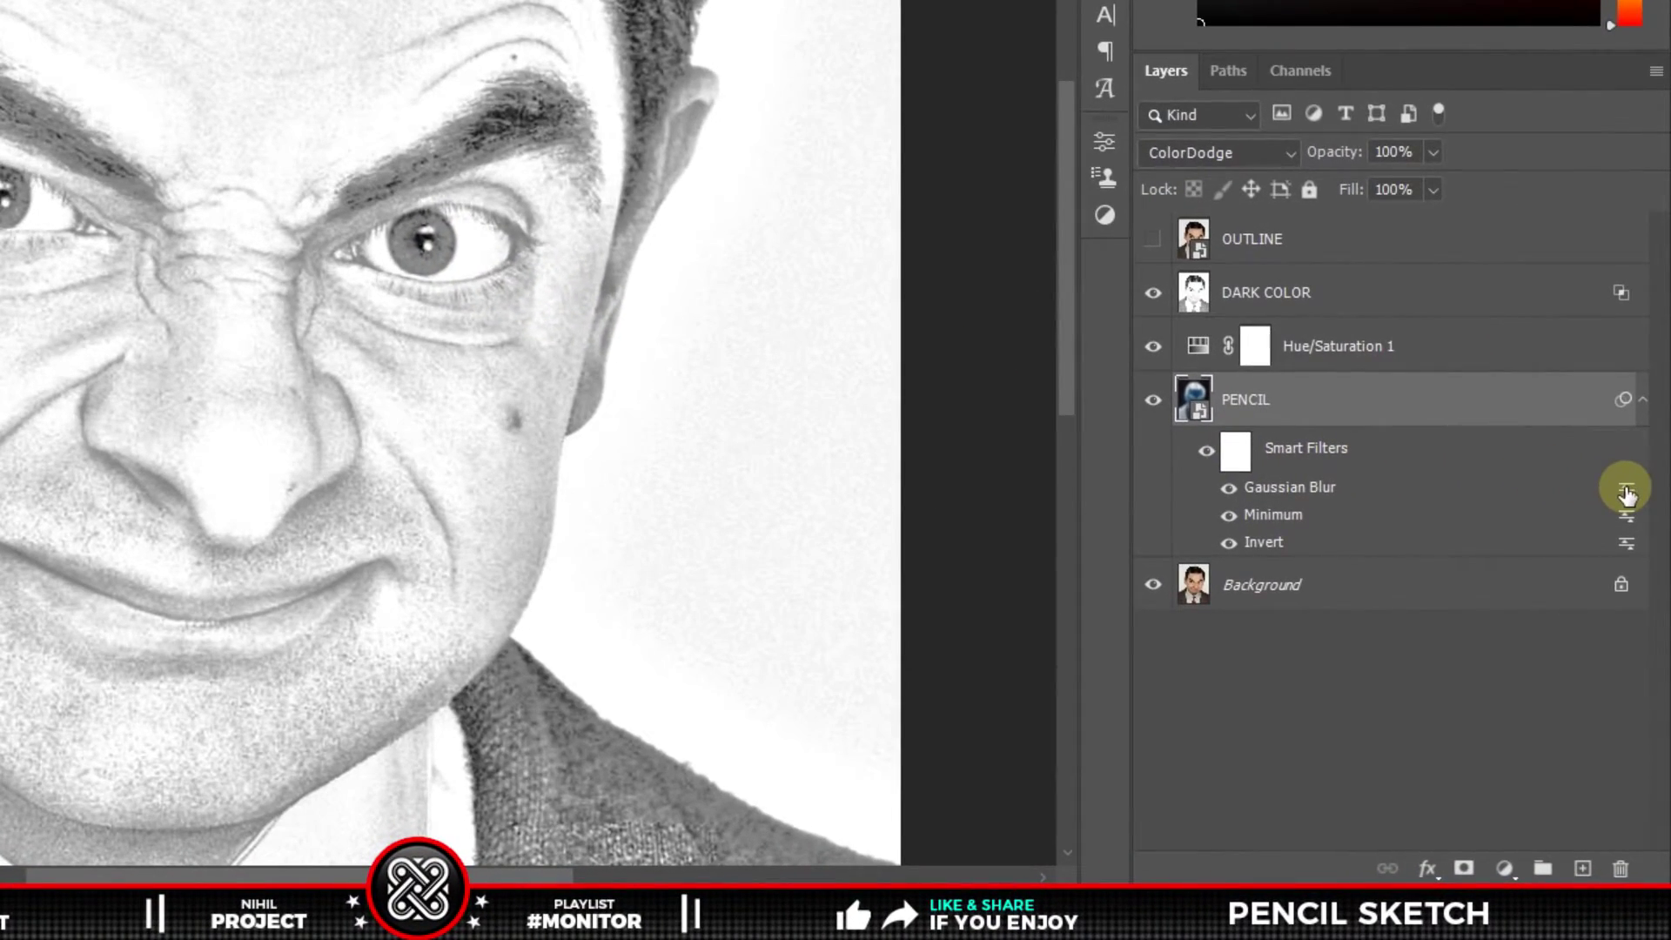
Lower the Gaussian Blur filter's blending opacity to soften the shading
double_click(1626, 491)
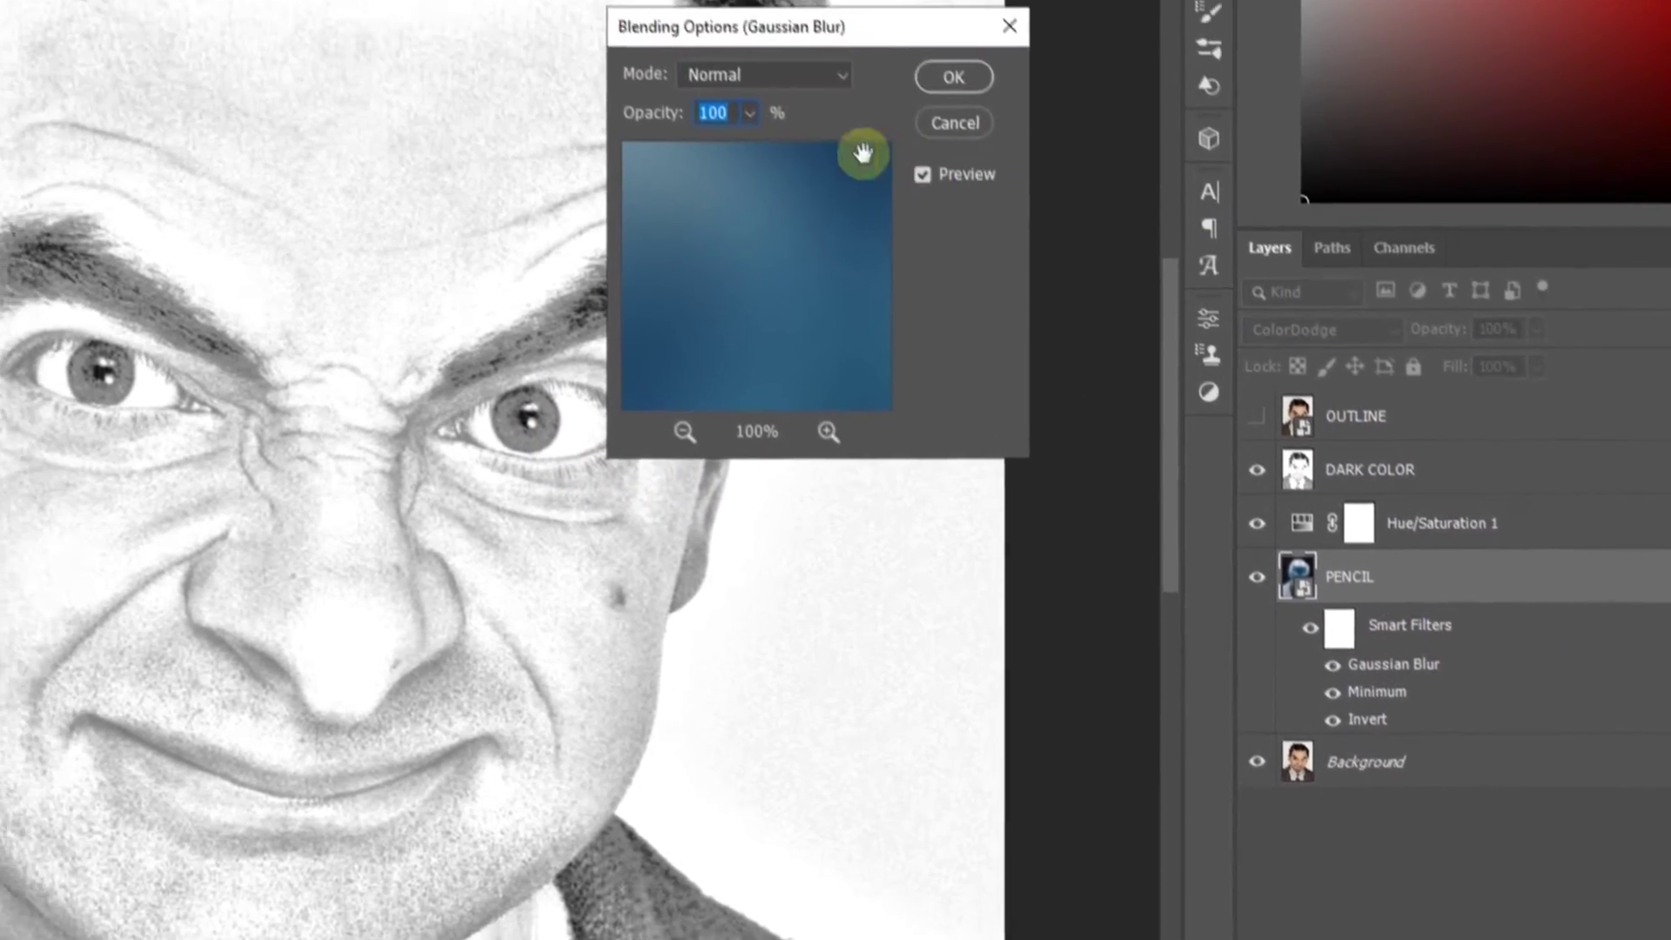
double_click(801, 268)
text(60)
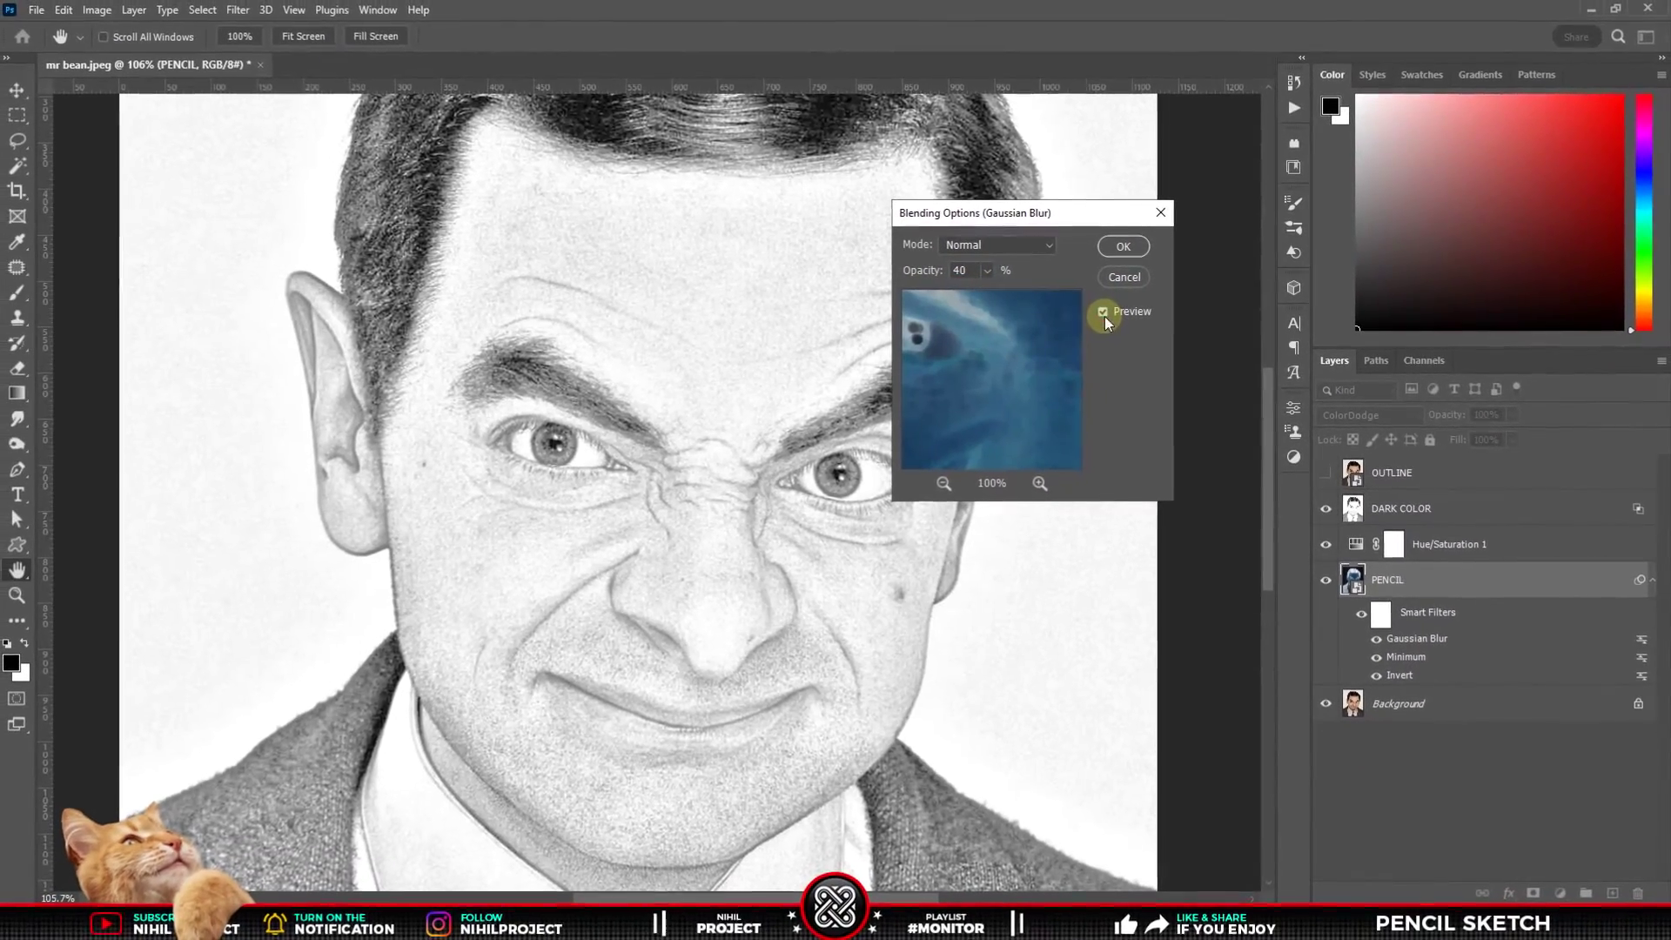
click(1123, 247)
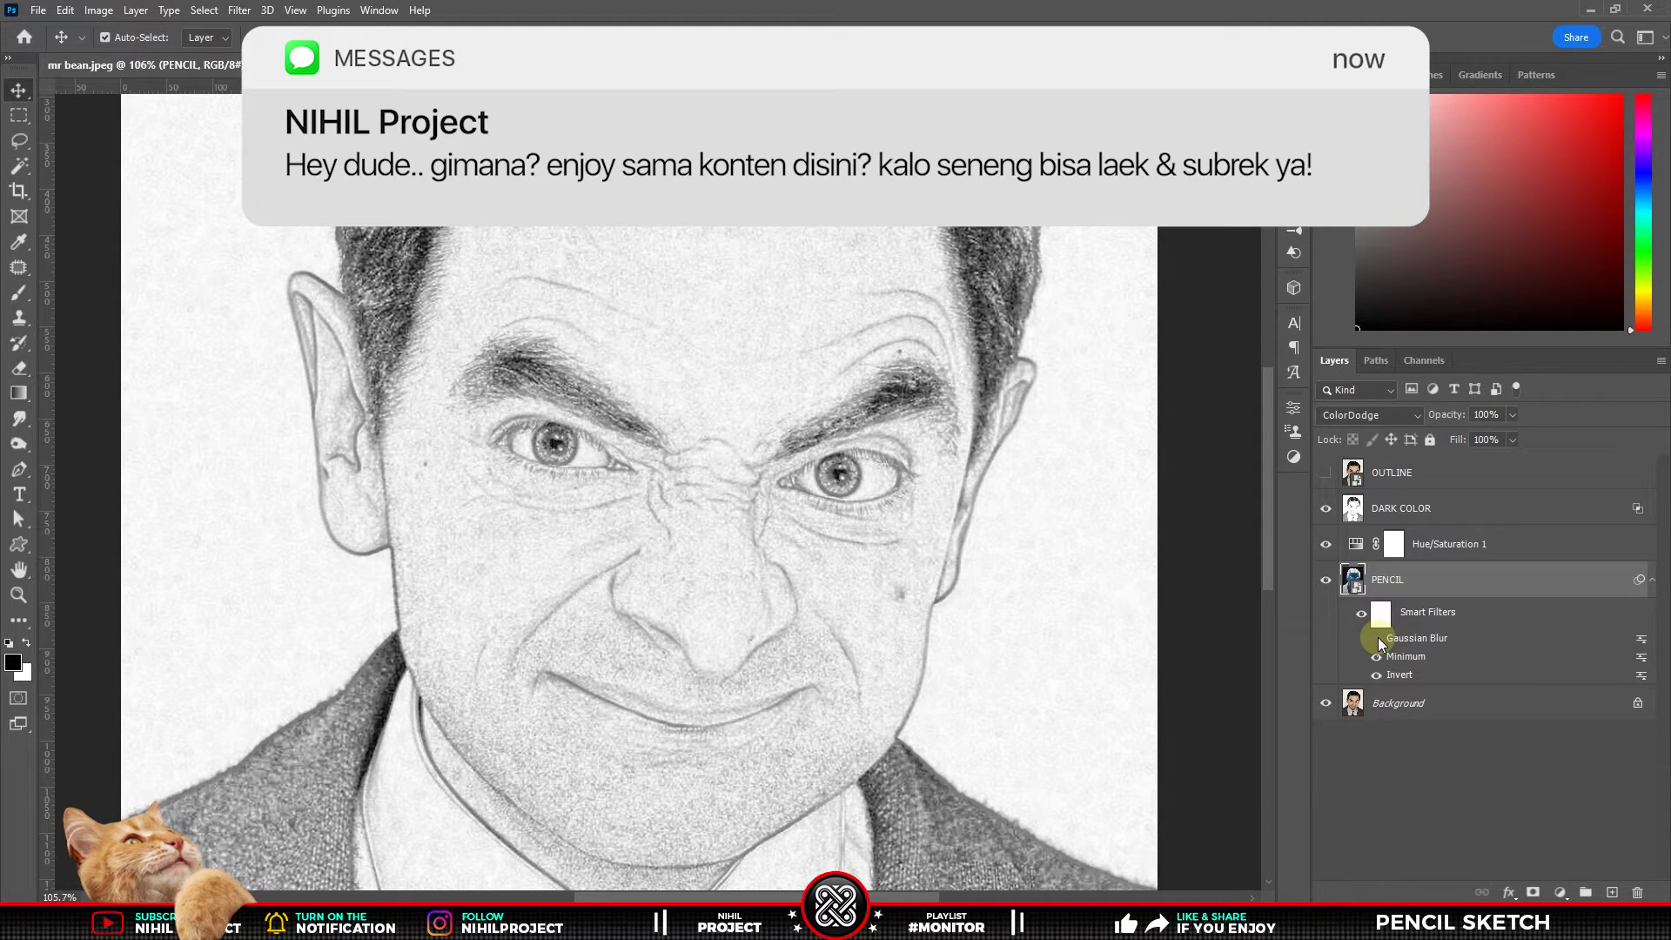
click(1377, 638)
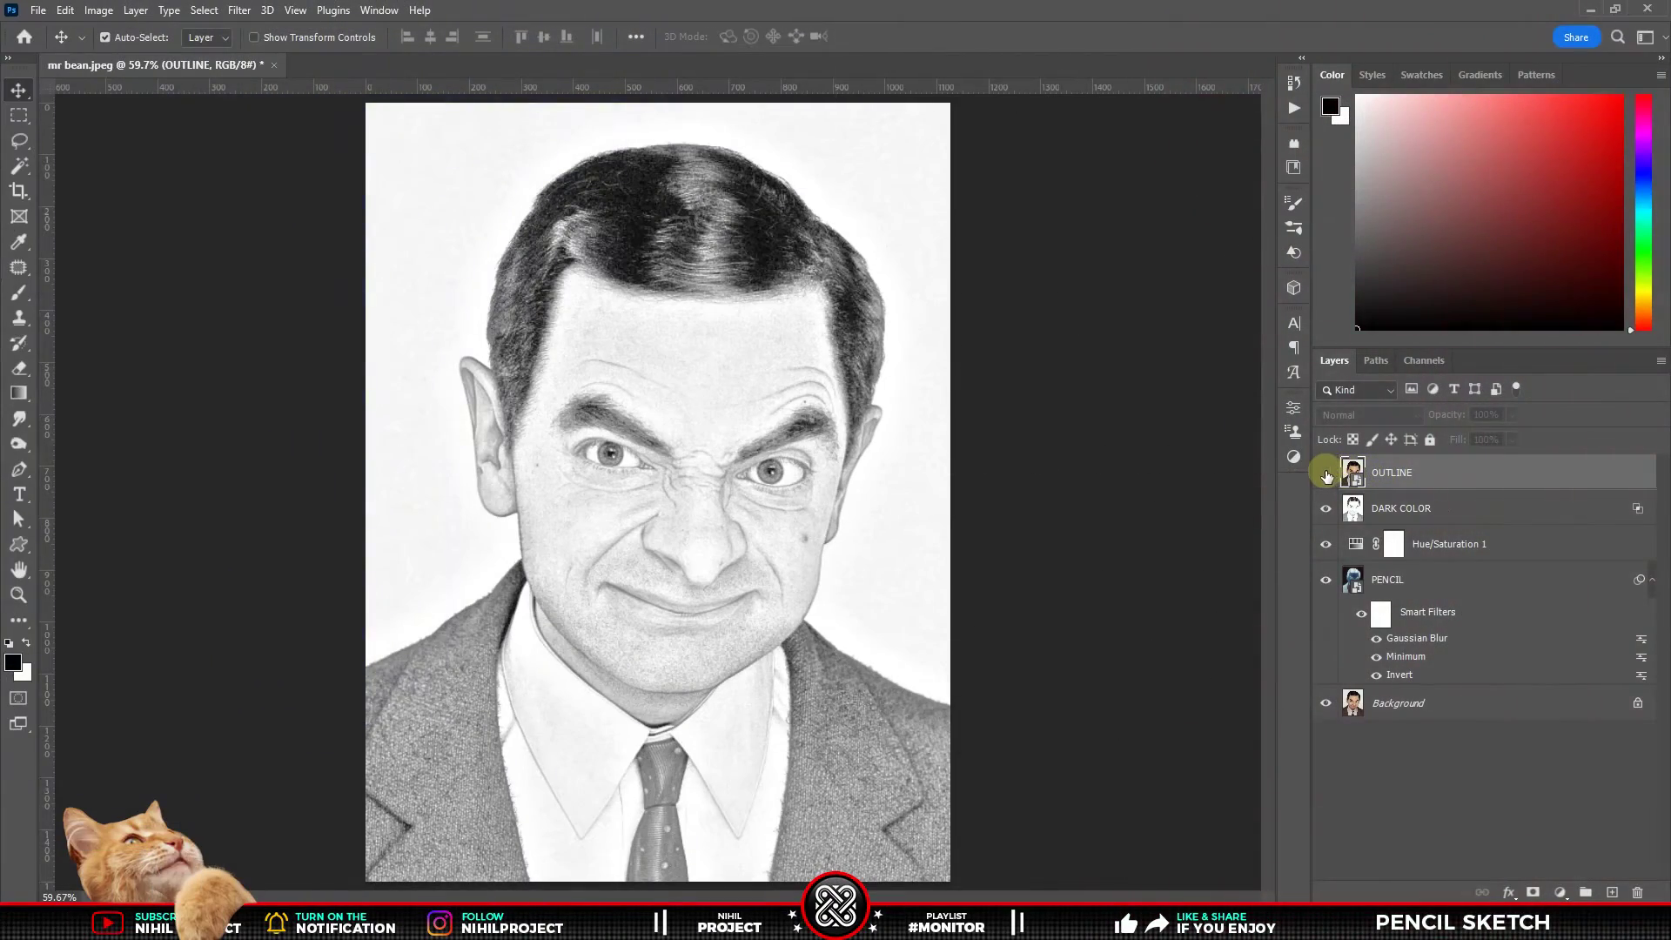
Show OUTLINE and apply Shadows/Highlights with shadows 45%, highlights 40%, colour -100
click(1326, 472)
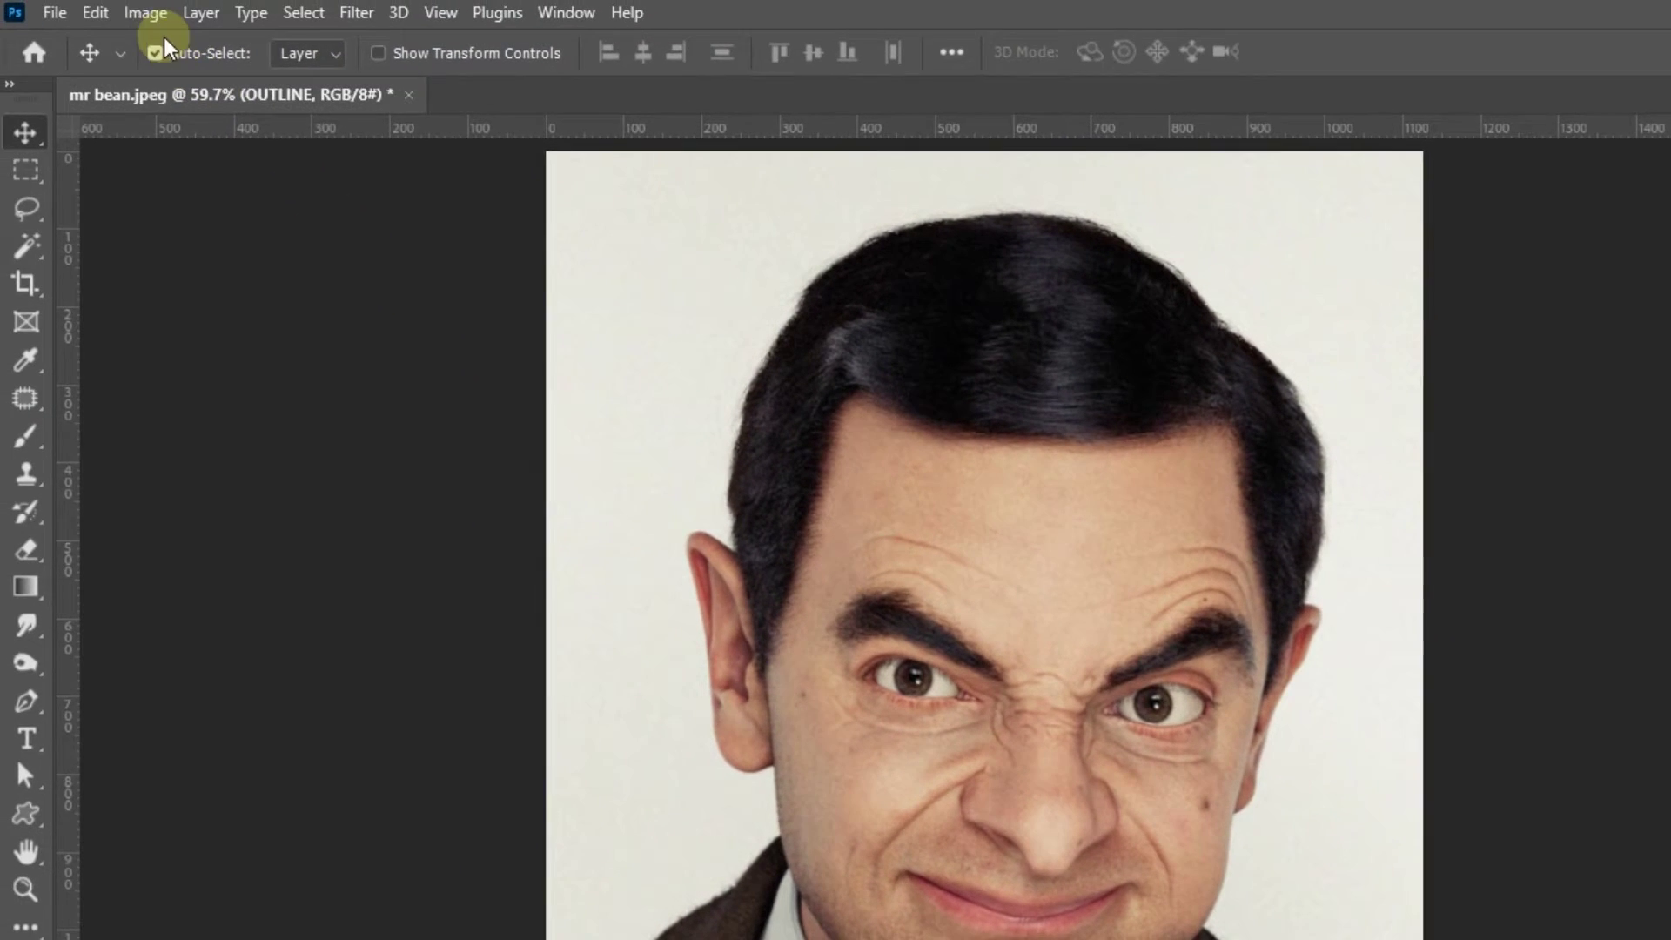
click(149, 15)
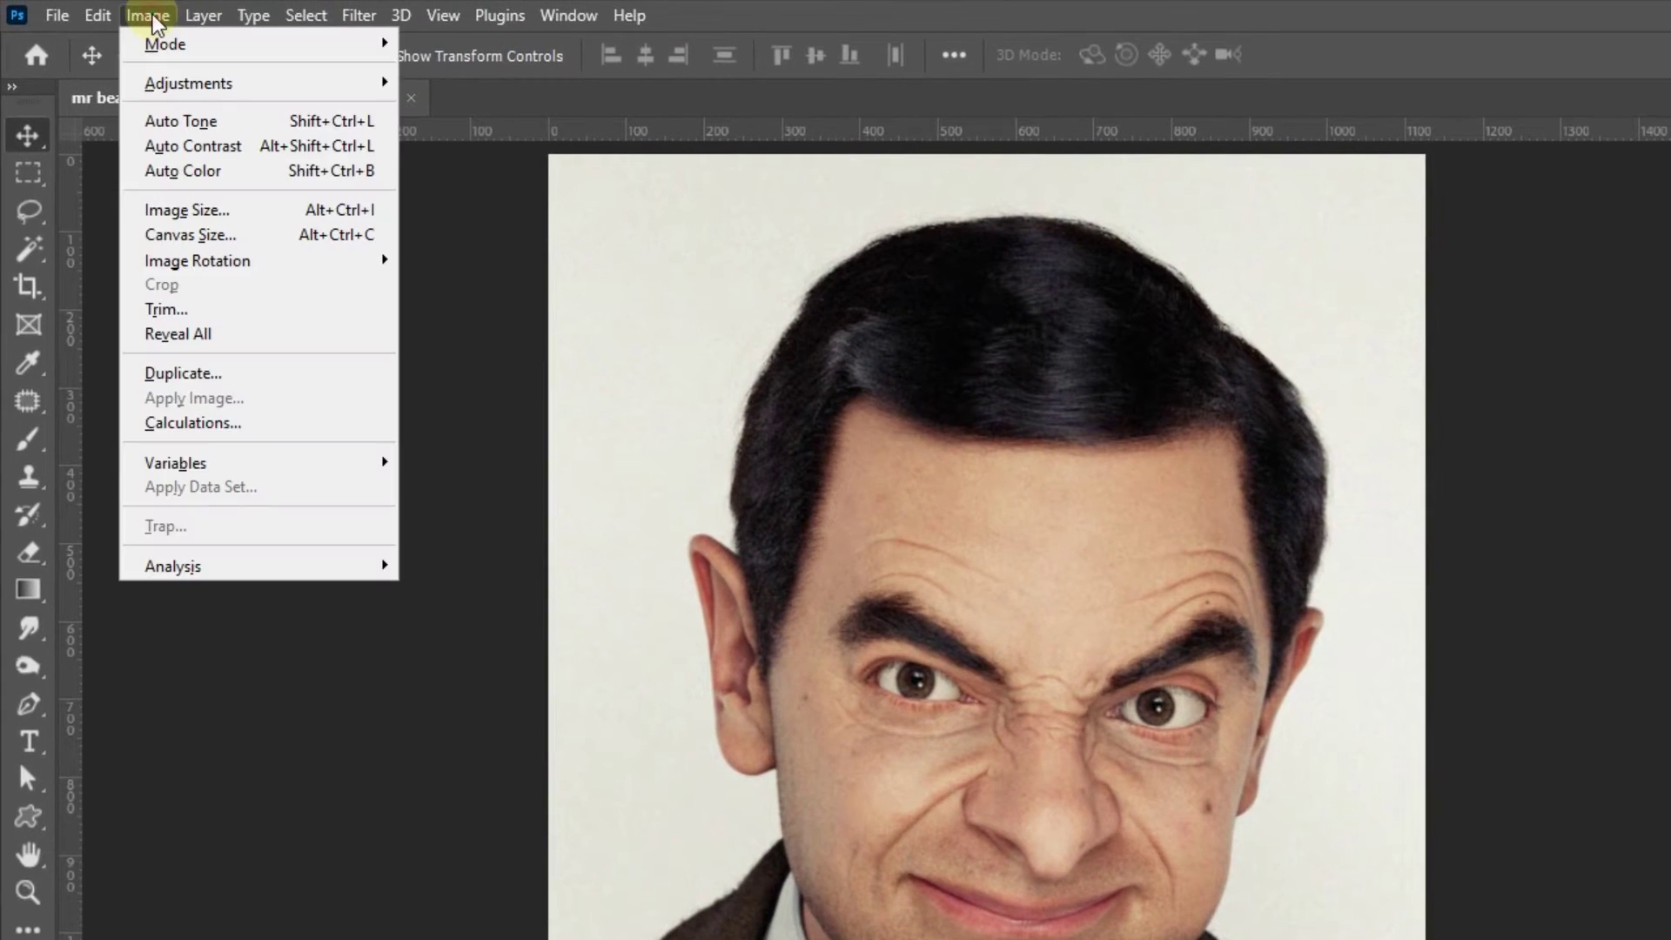
mouse_move(190, 82)
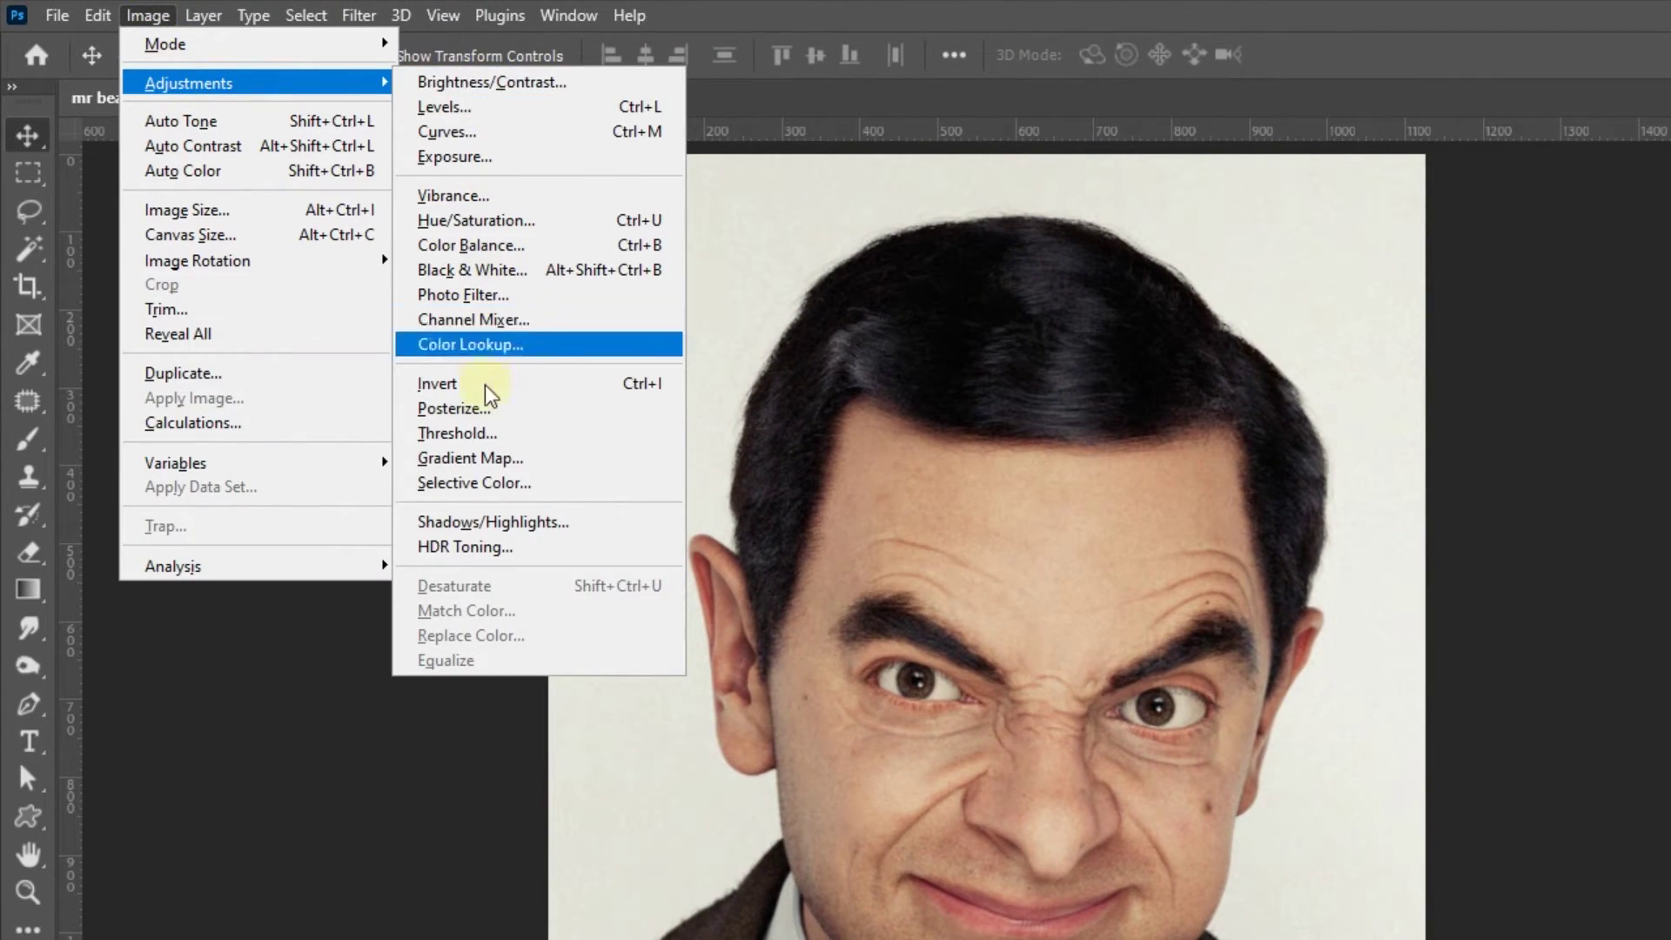
click(522, 522)
drag(1121, 212, 355, 177)
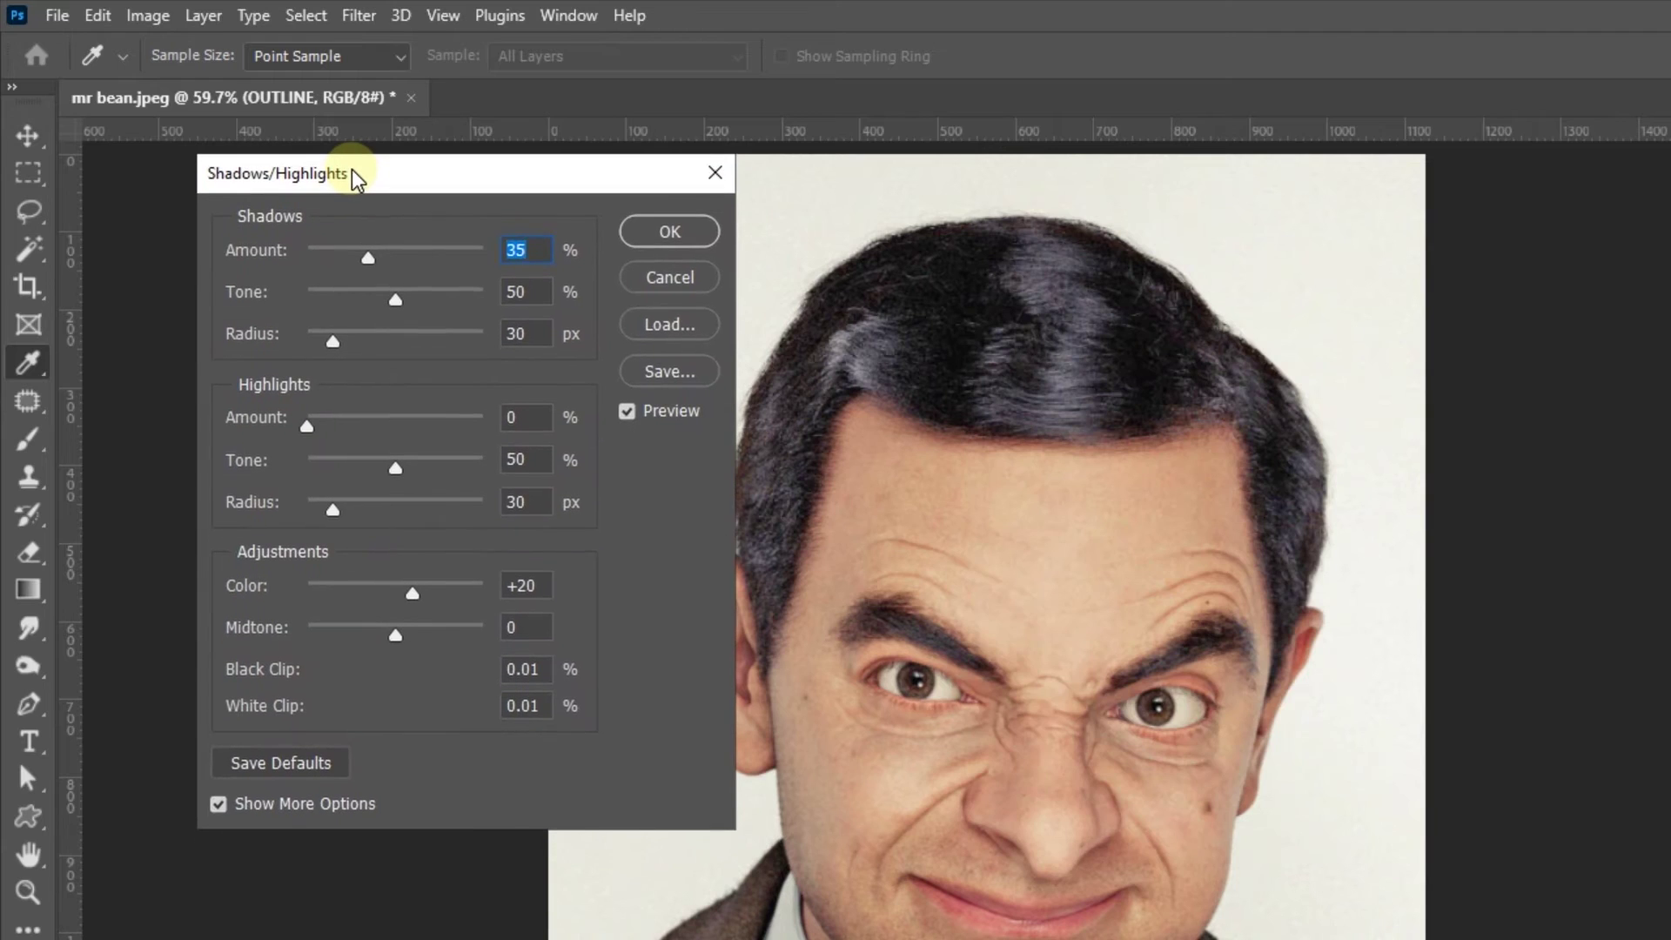
key(shift+Up)
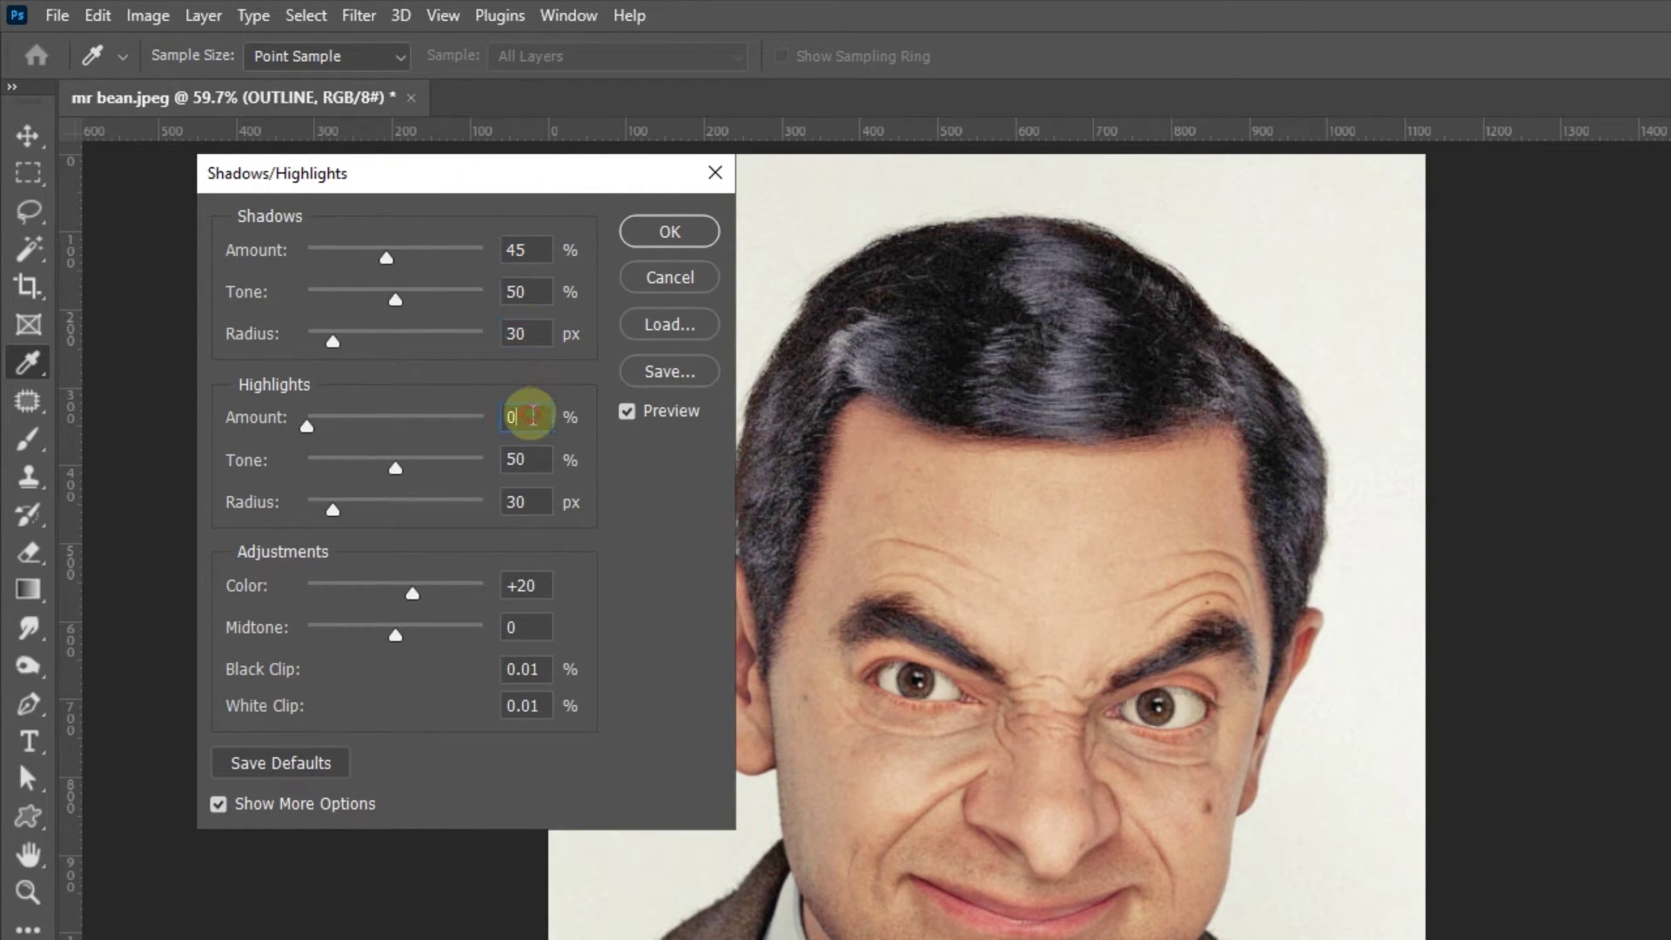
key(shift+Up)
key(shift+Up)
key(shift+Up)
key(shift+Up)
click(530, 458)
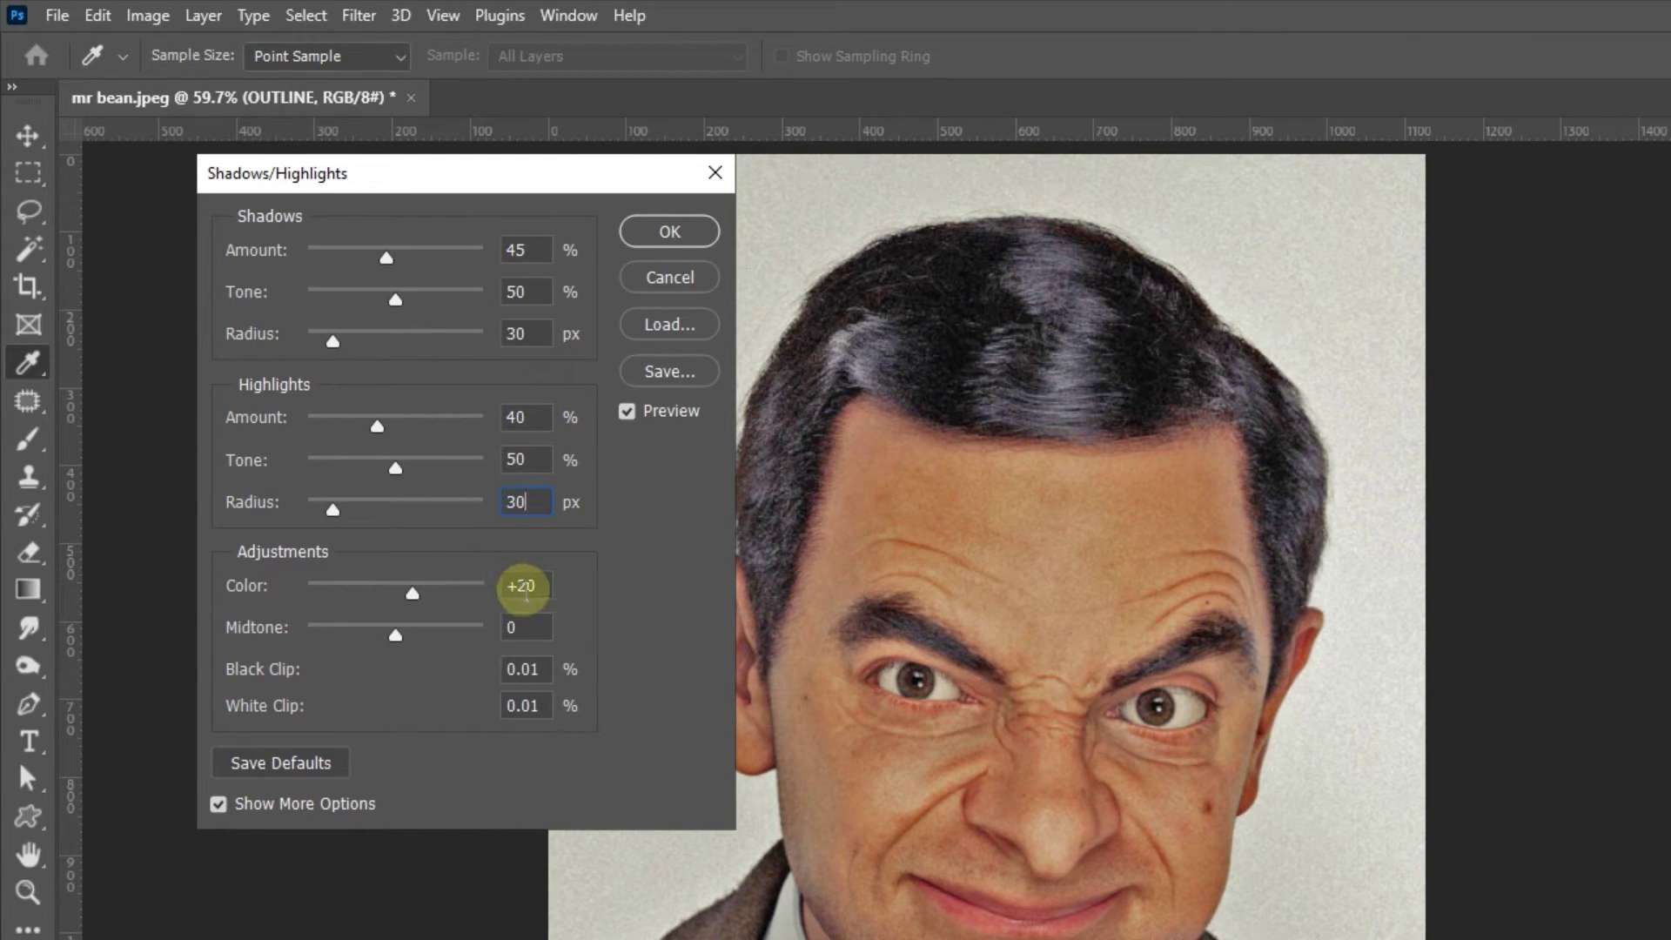
key(shift+Down)
key(shift+Down)
key(shift+Down)
key(shift+Down)
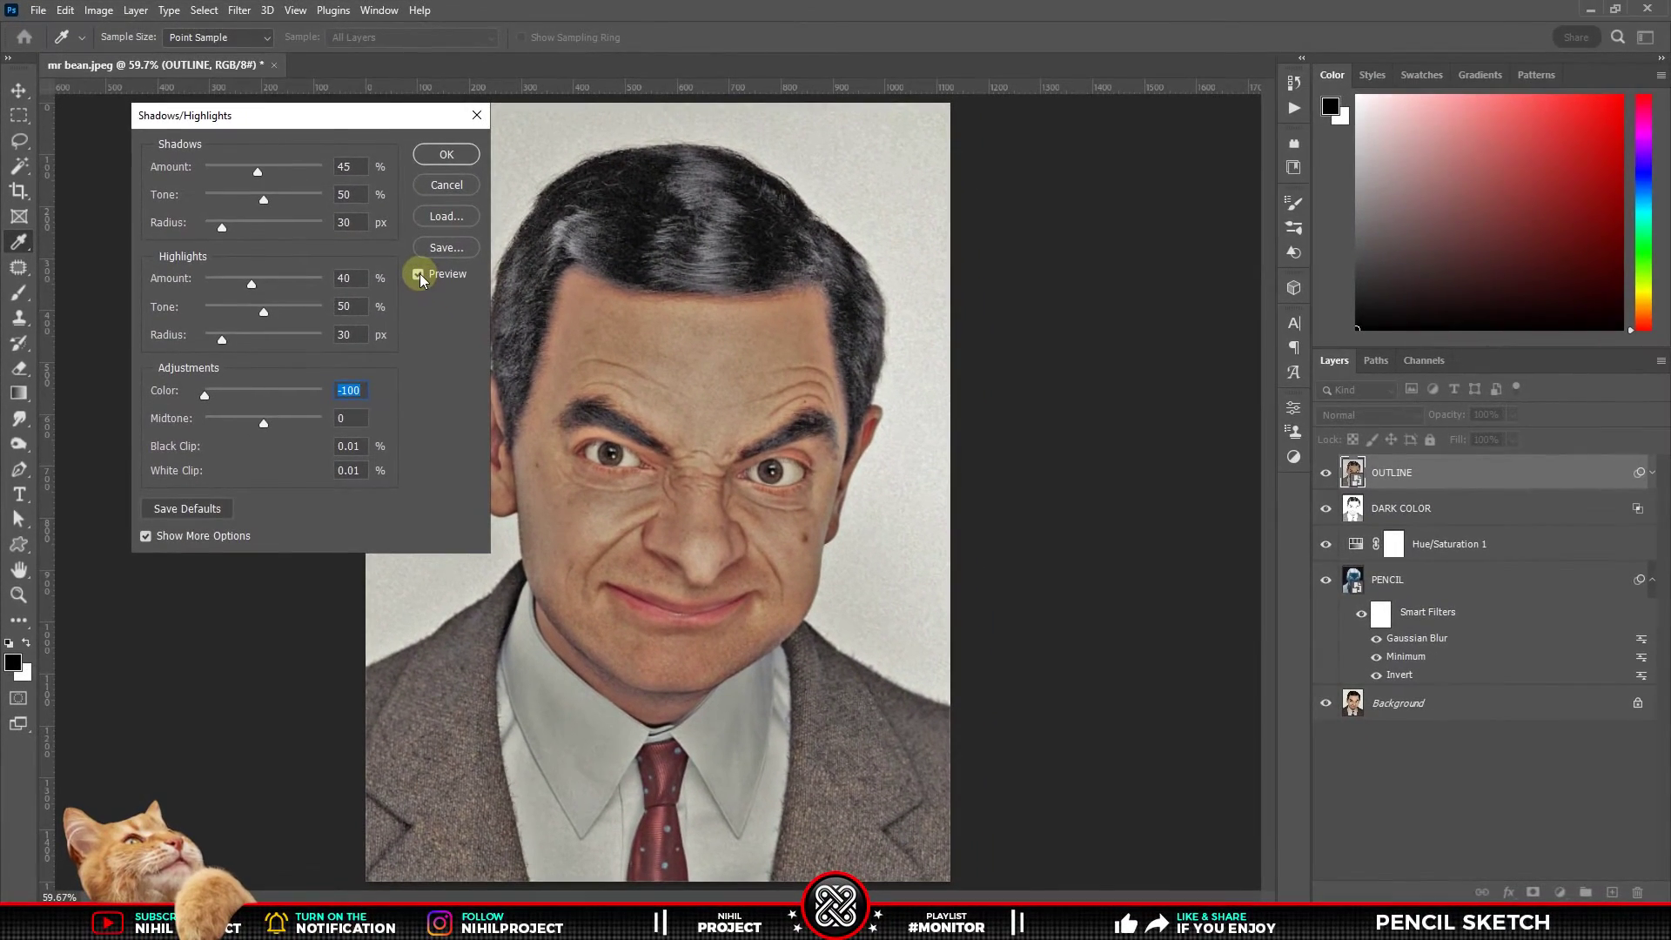
click(423, 276)
click(419, 275)
click(444, 154)
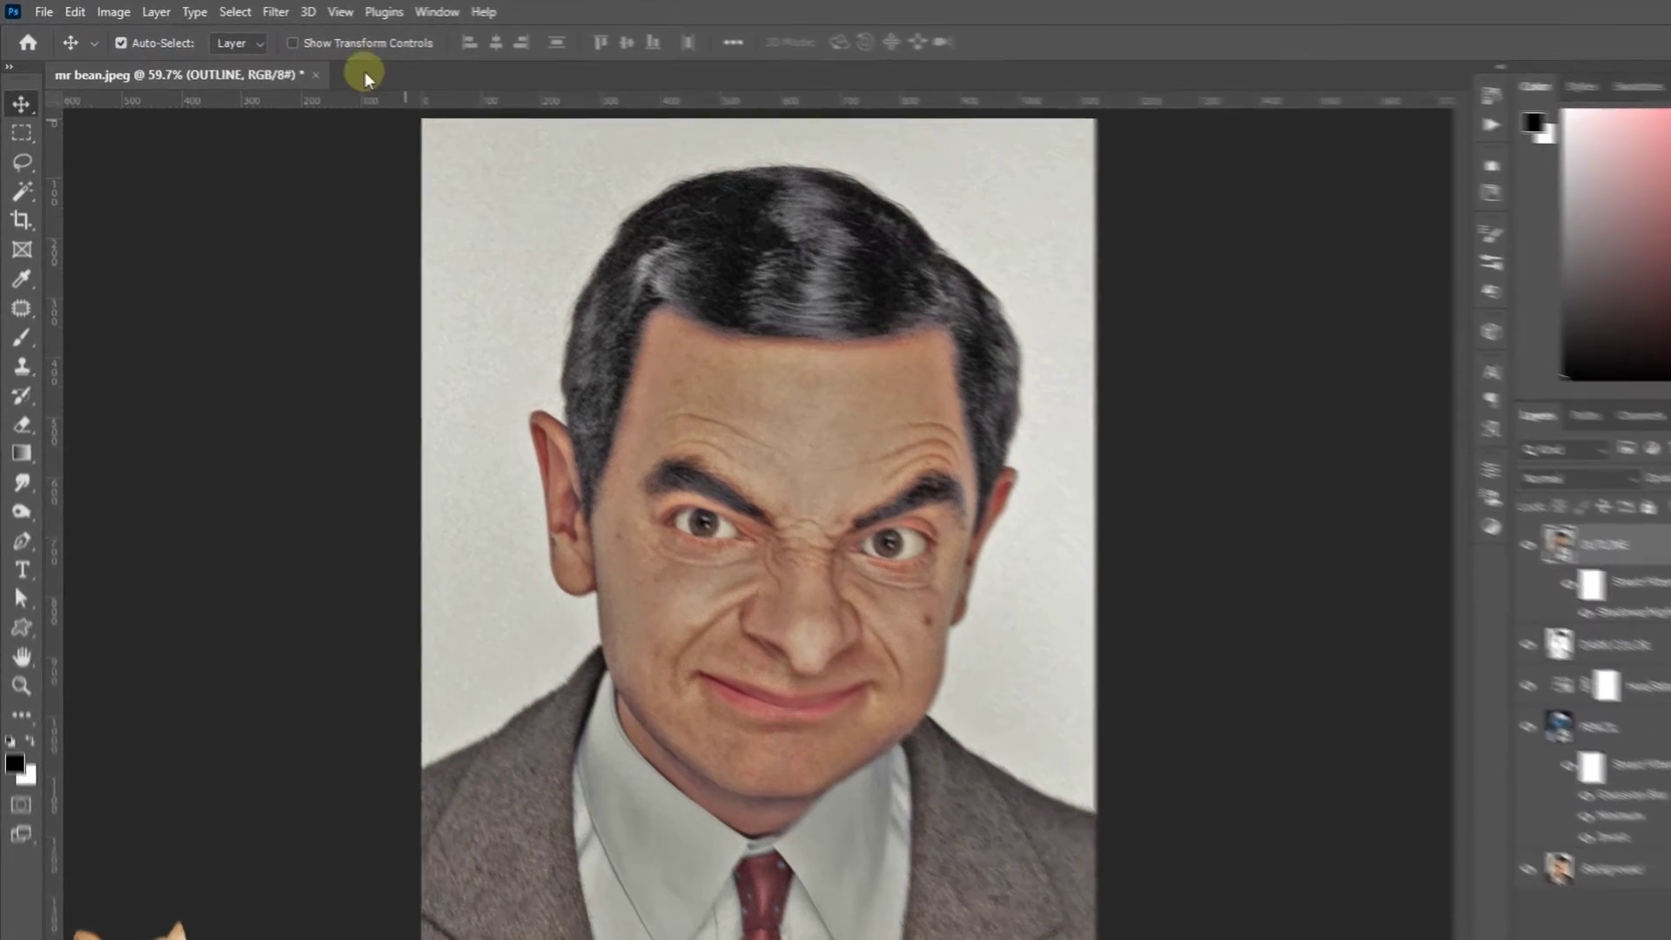
click(239, 10)
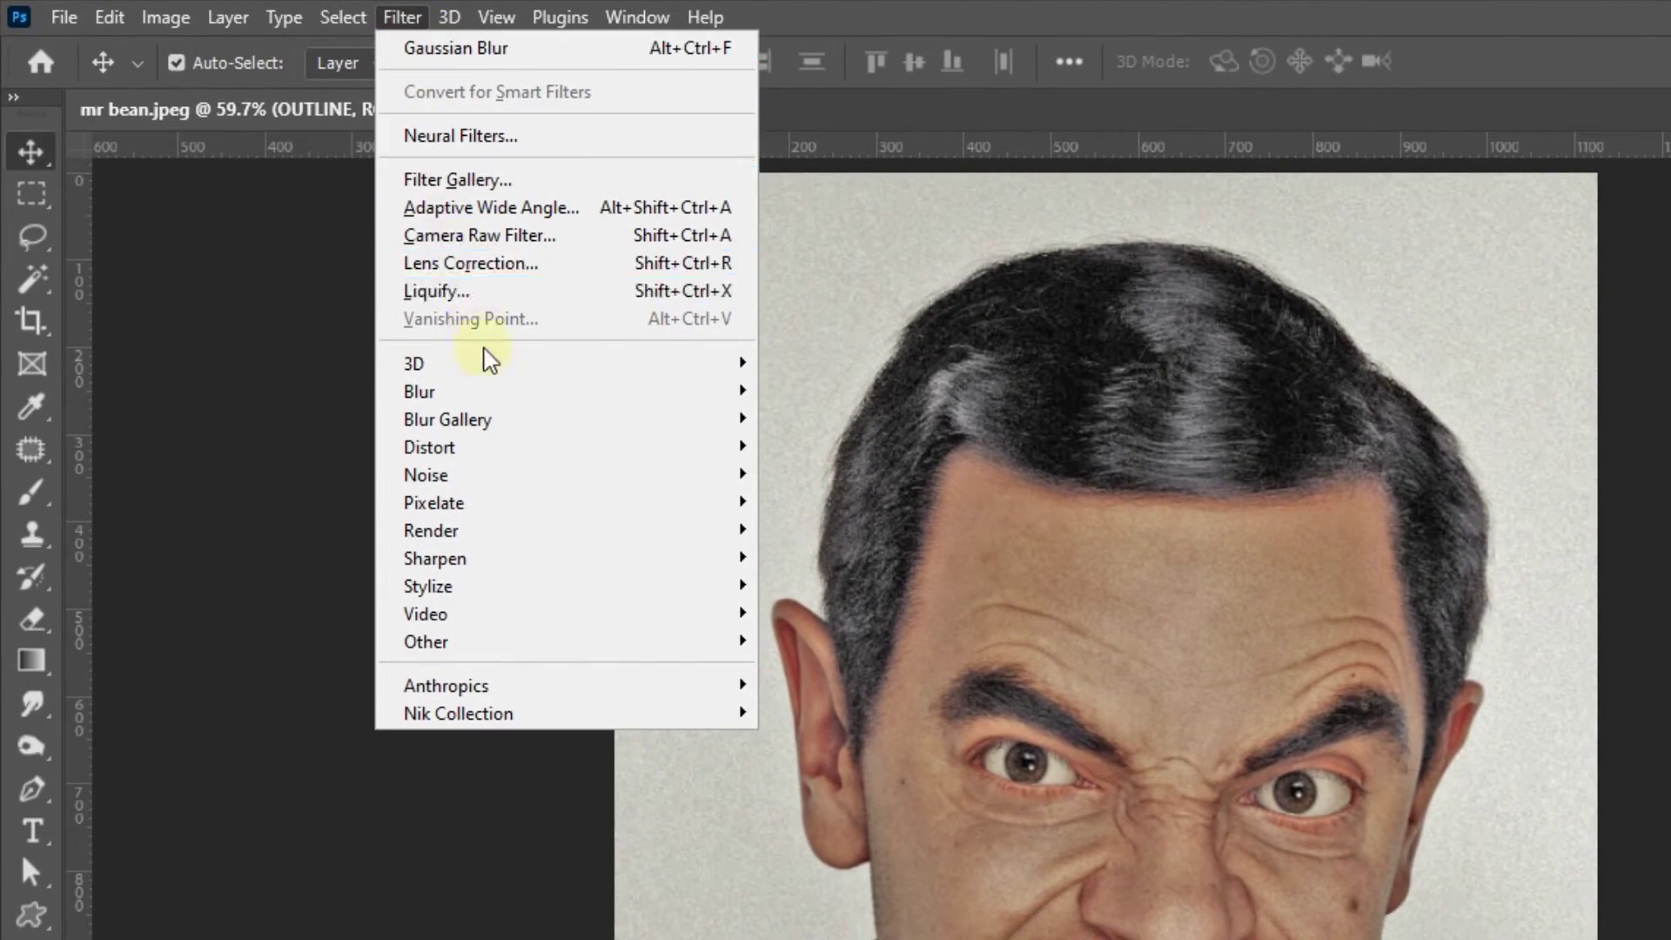
mouse_move(566, 557)
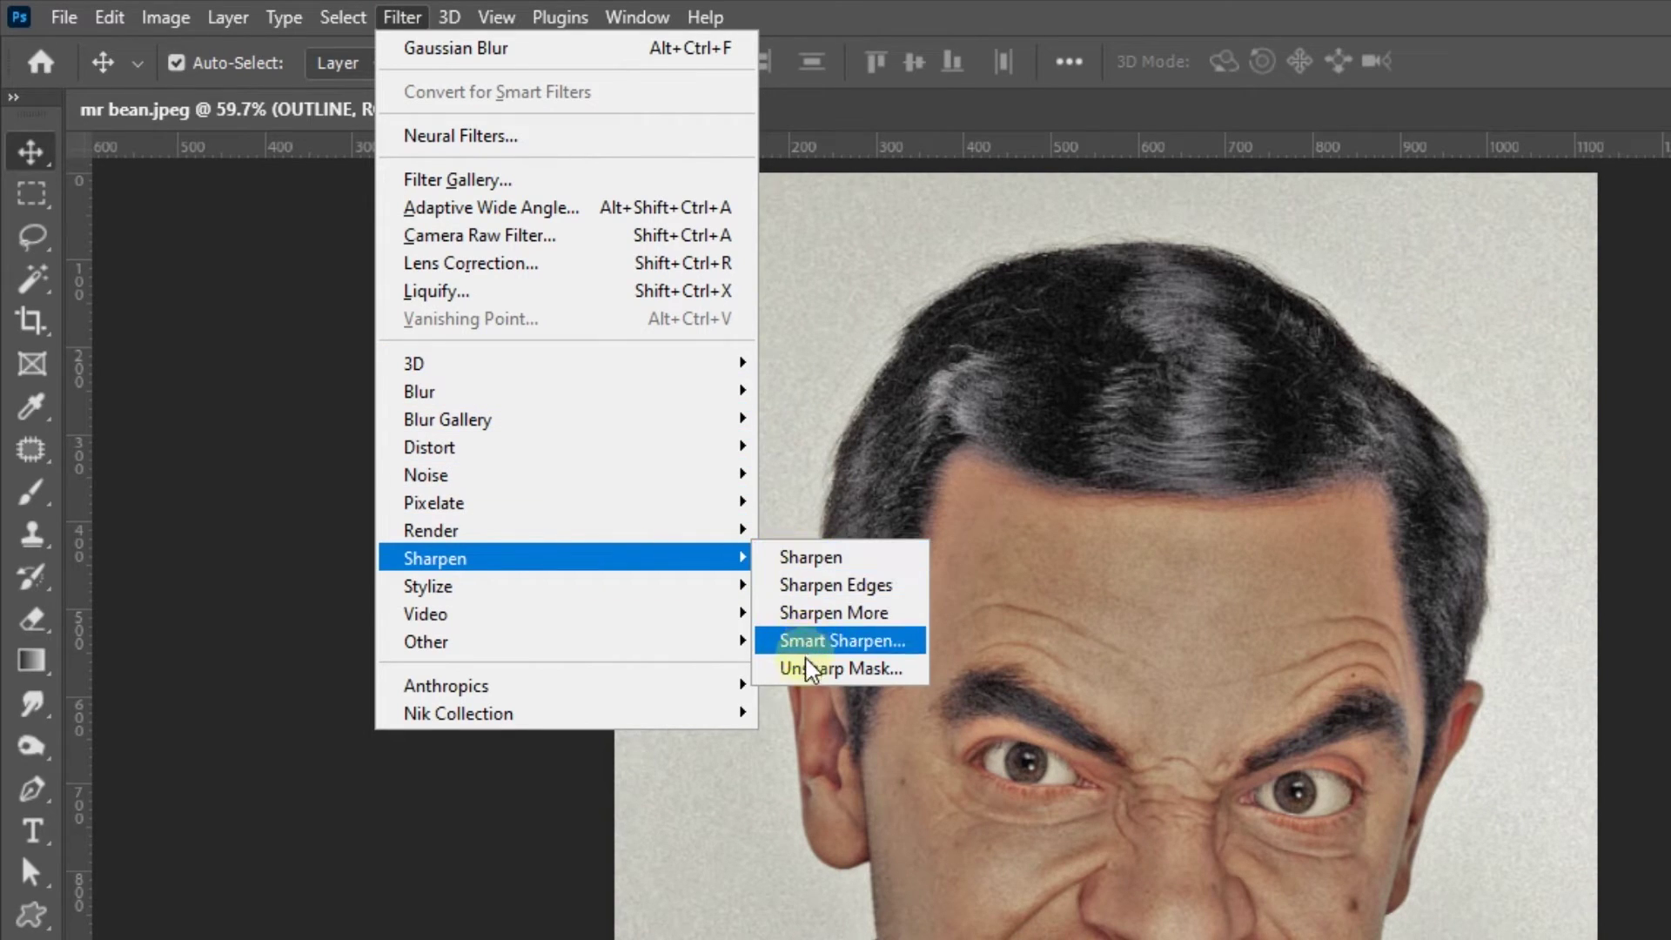
Sharpen OUTLINE with Unsharp Mask: amount 35, radius 2.5, threshold 0
click(805, 667)
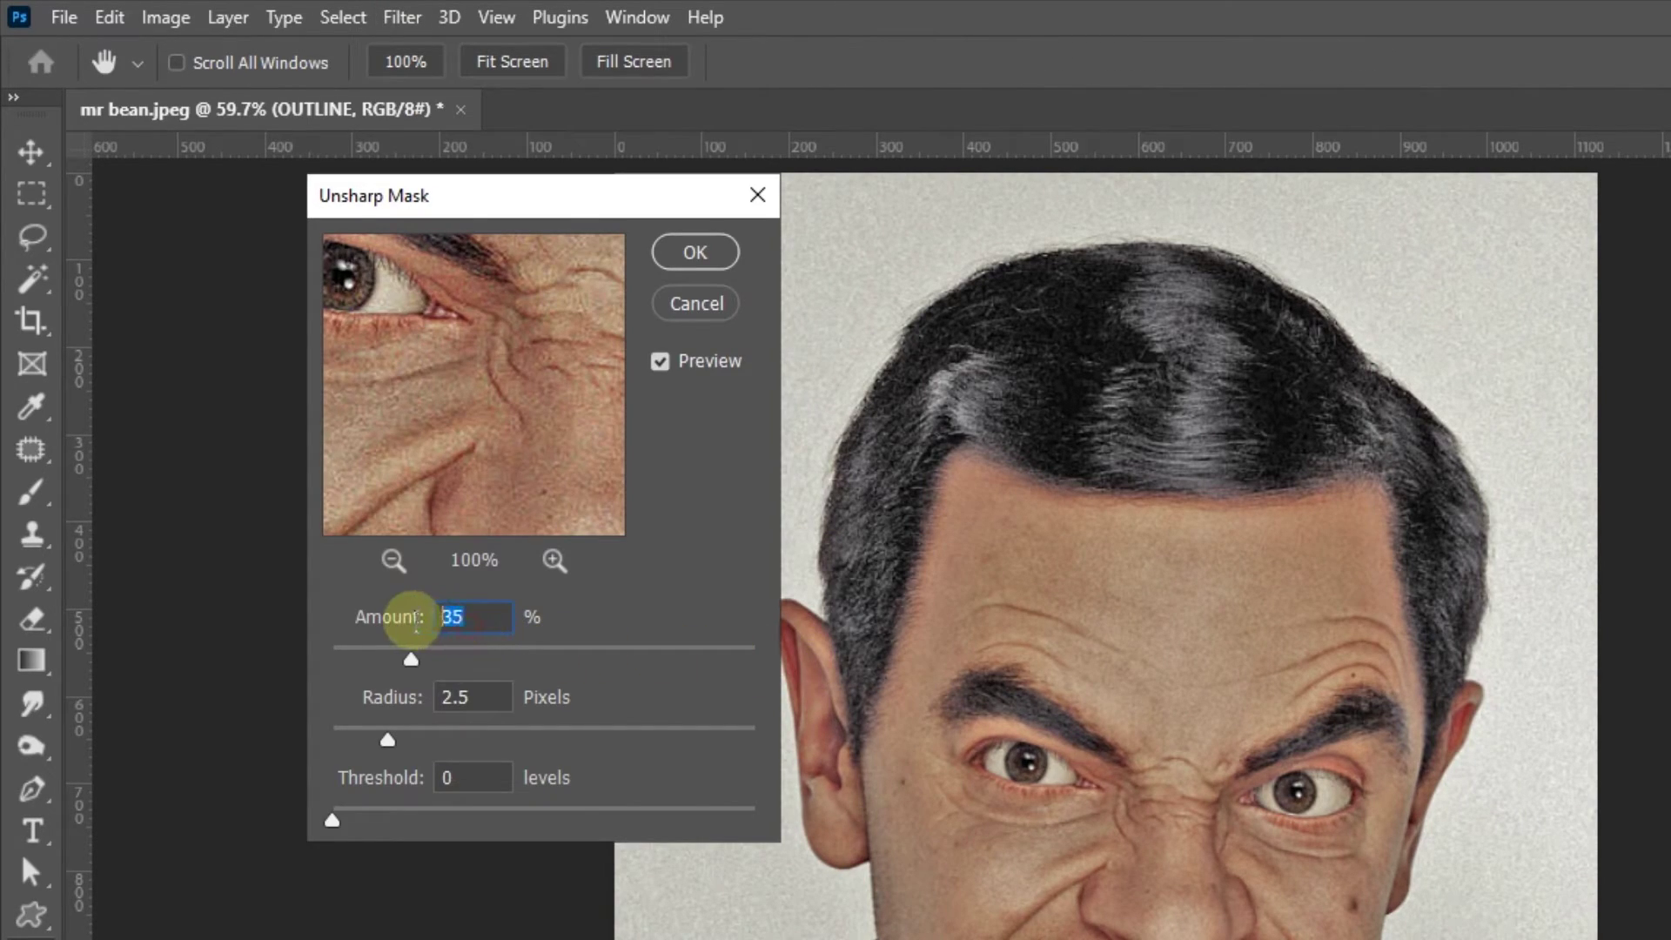
click(482, 683)
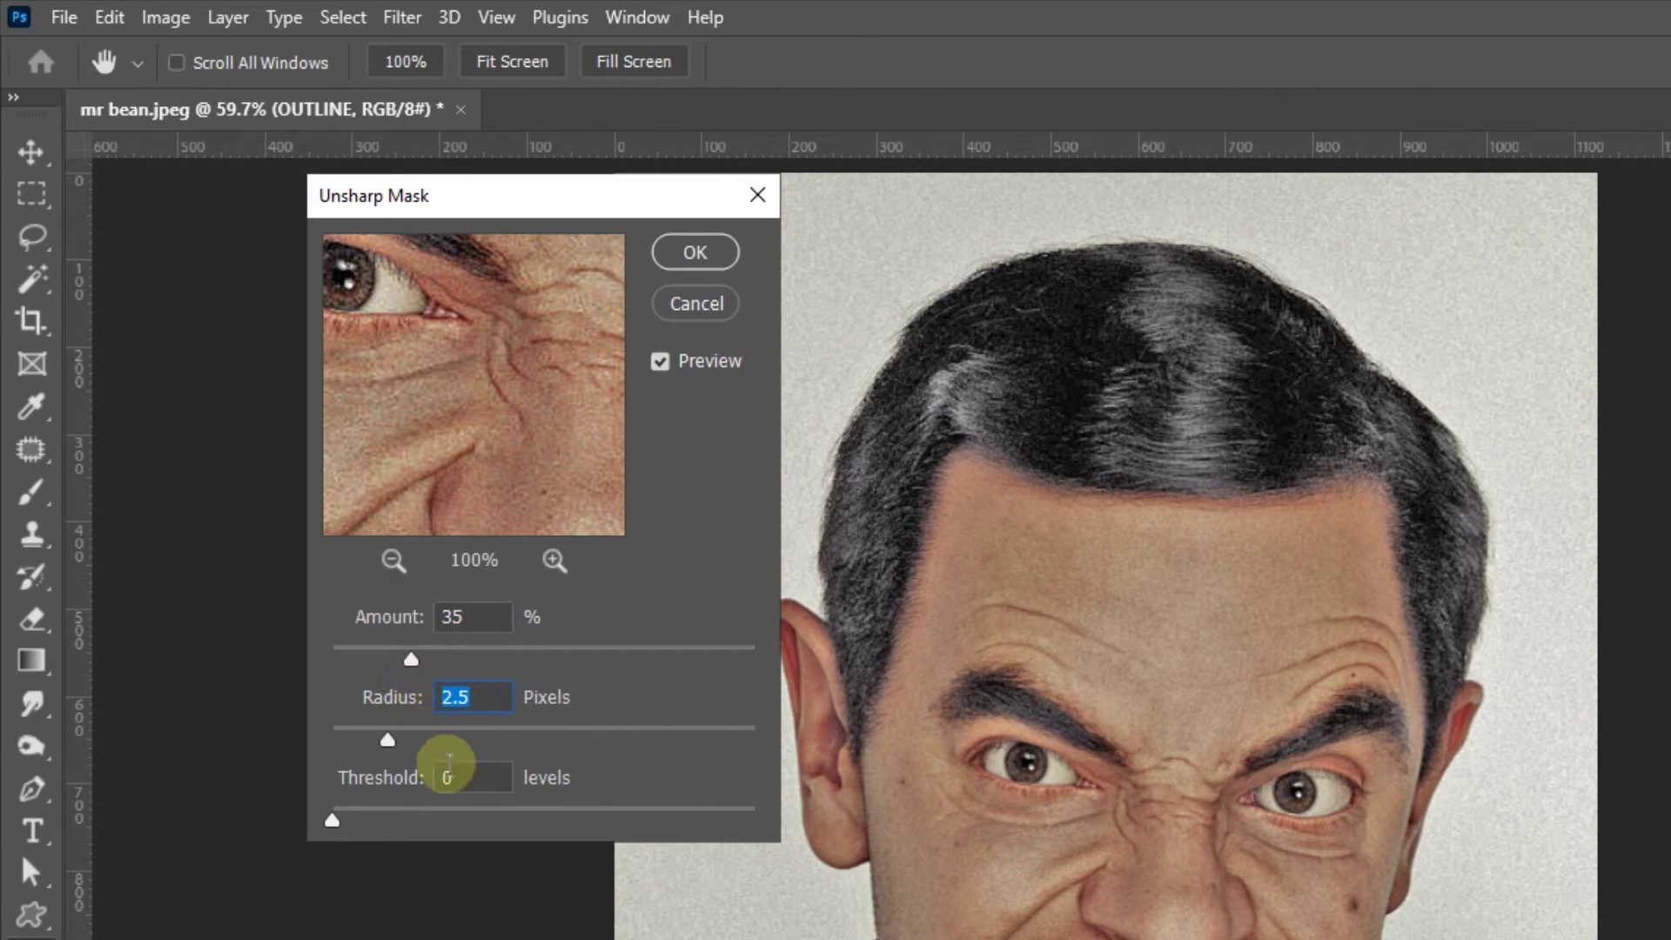
drag(552, 466, 671, 540)
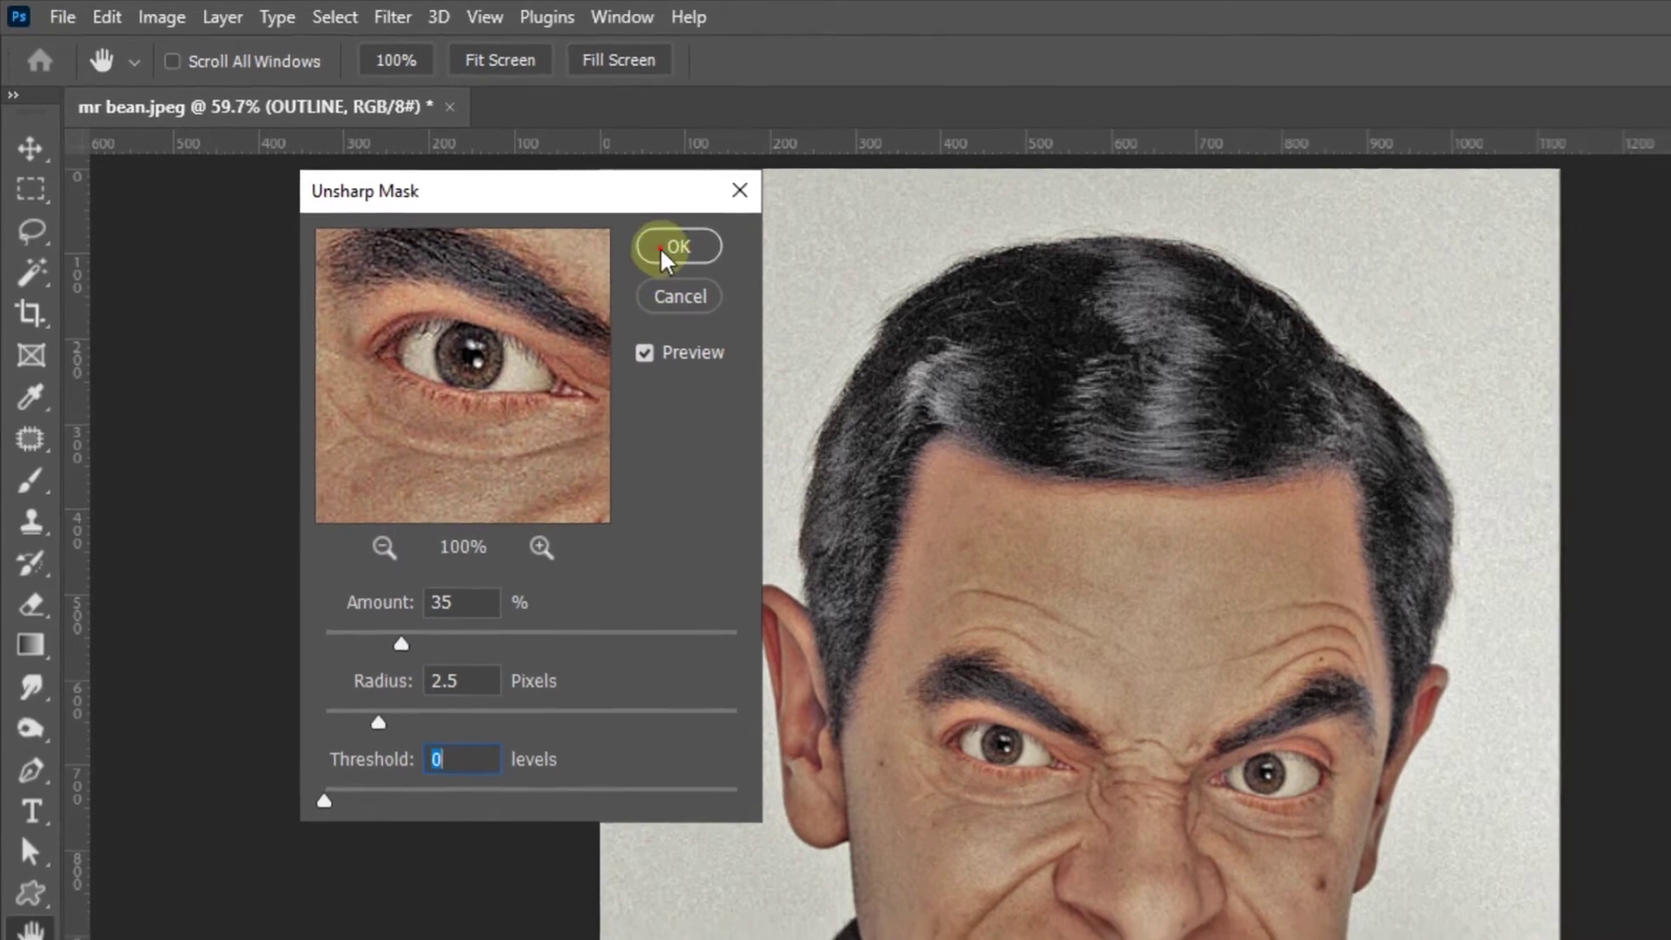
click(694, 252)
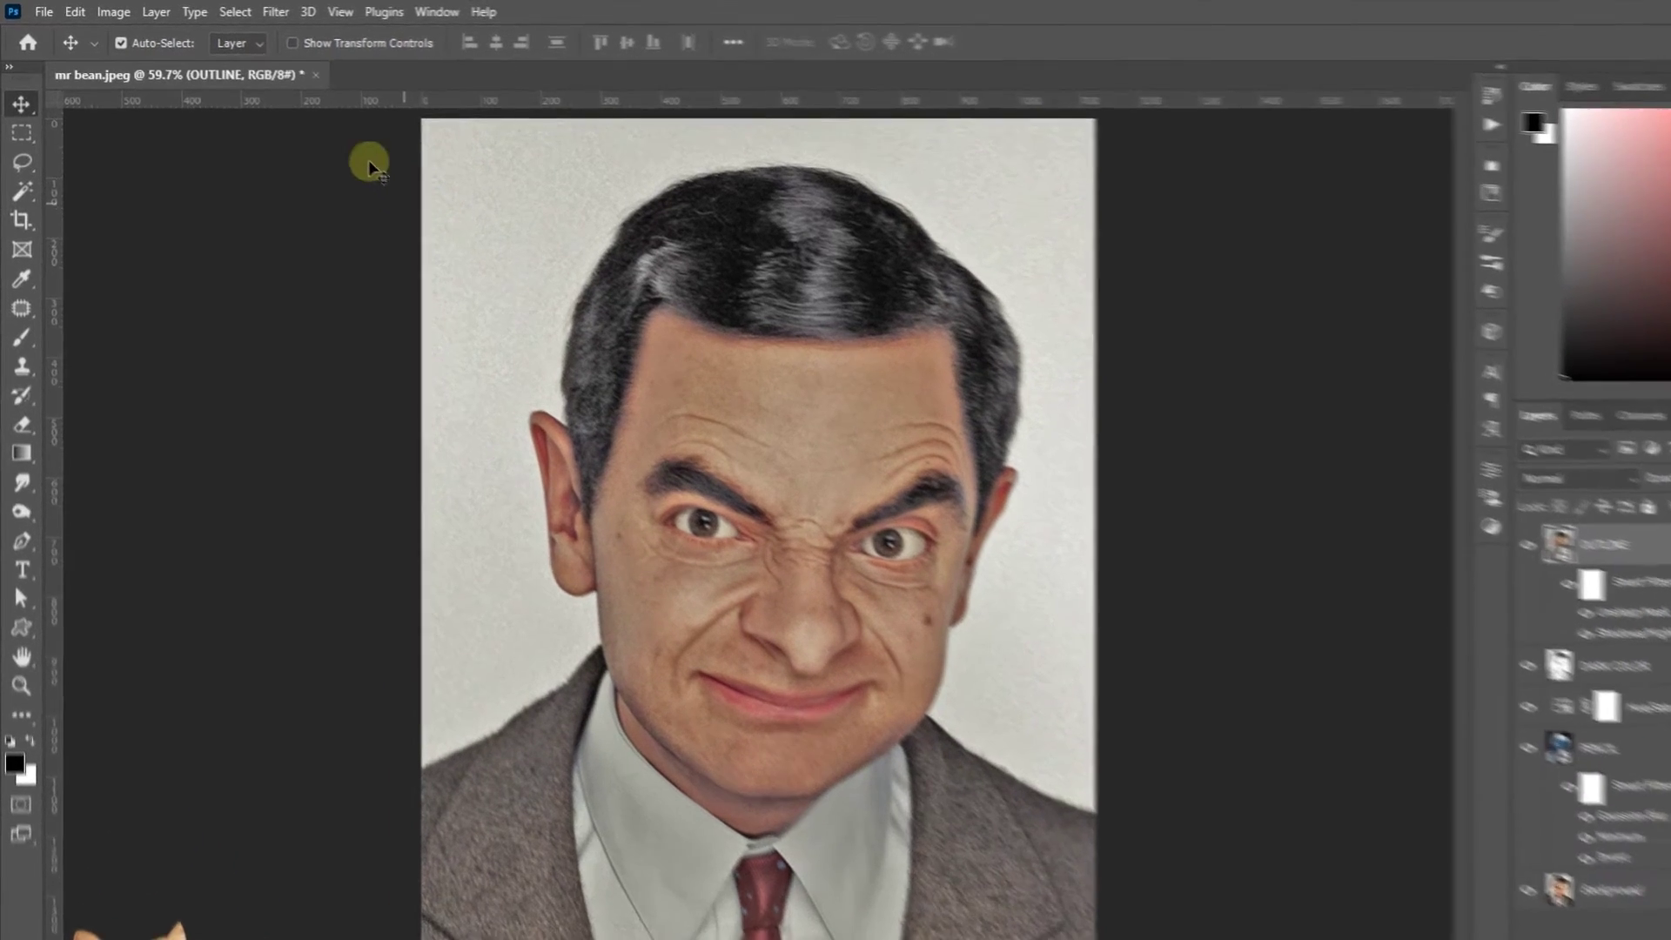
Apply the Reduce Noise filter to OUTLINE twice
click(240, 10)
mouse_move(427, 475)
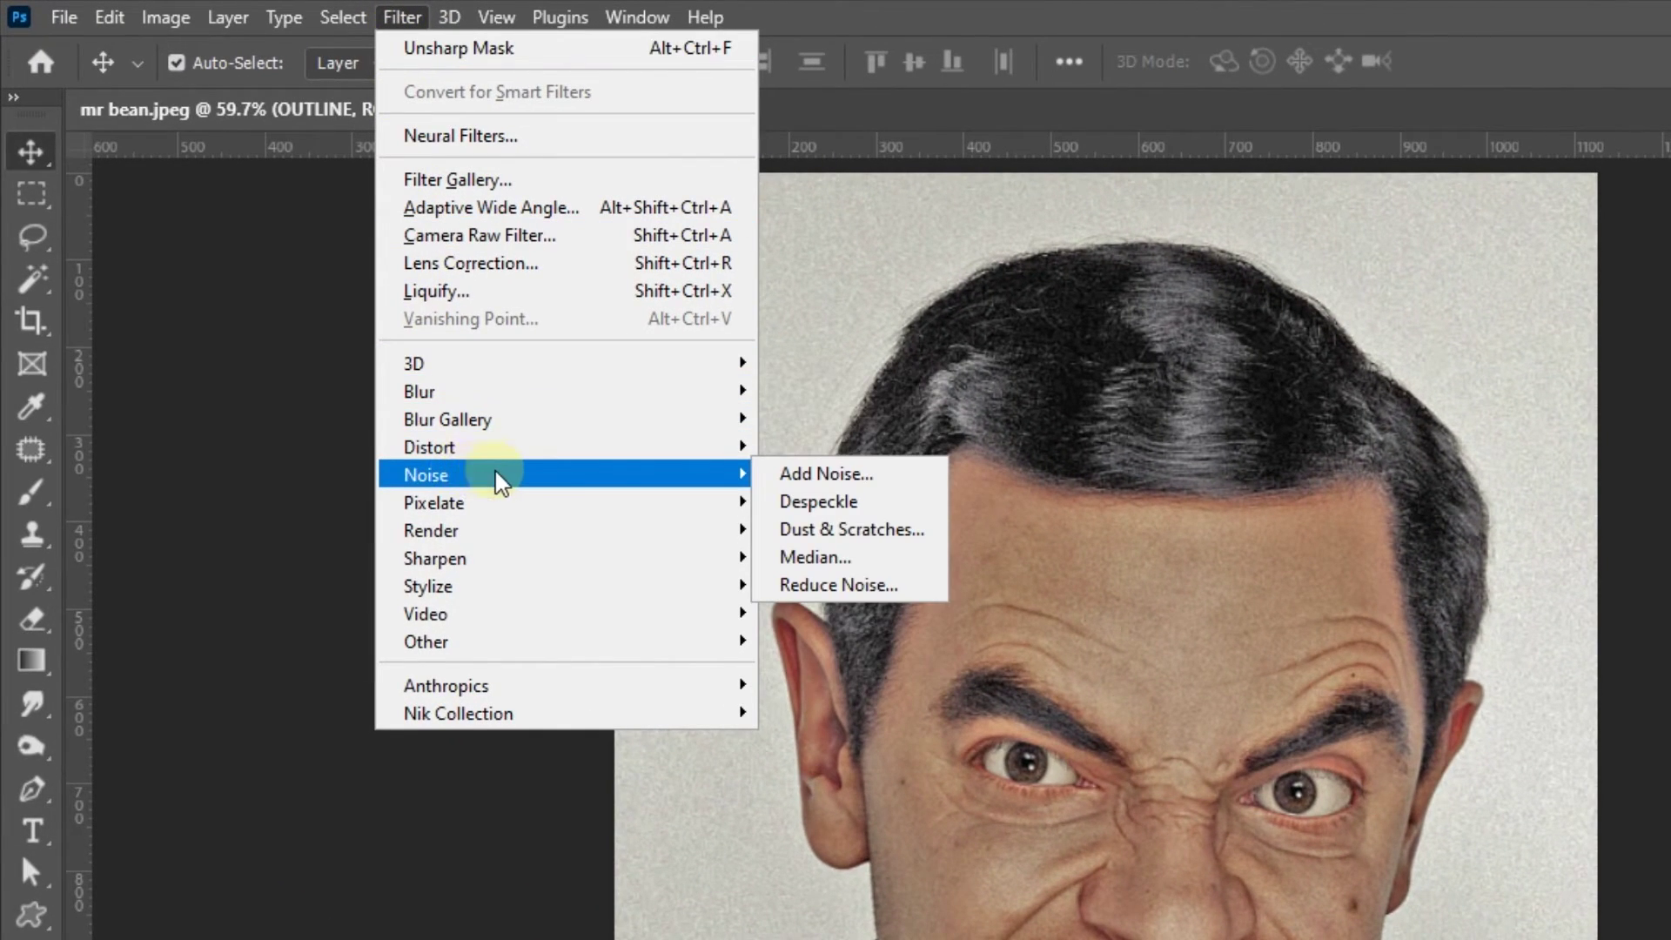
click(814, 583)
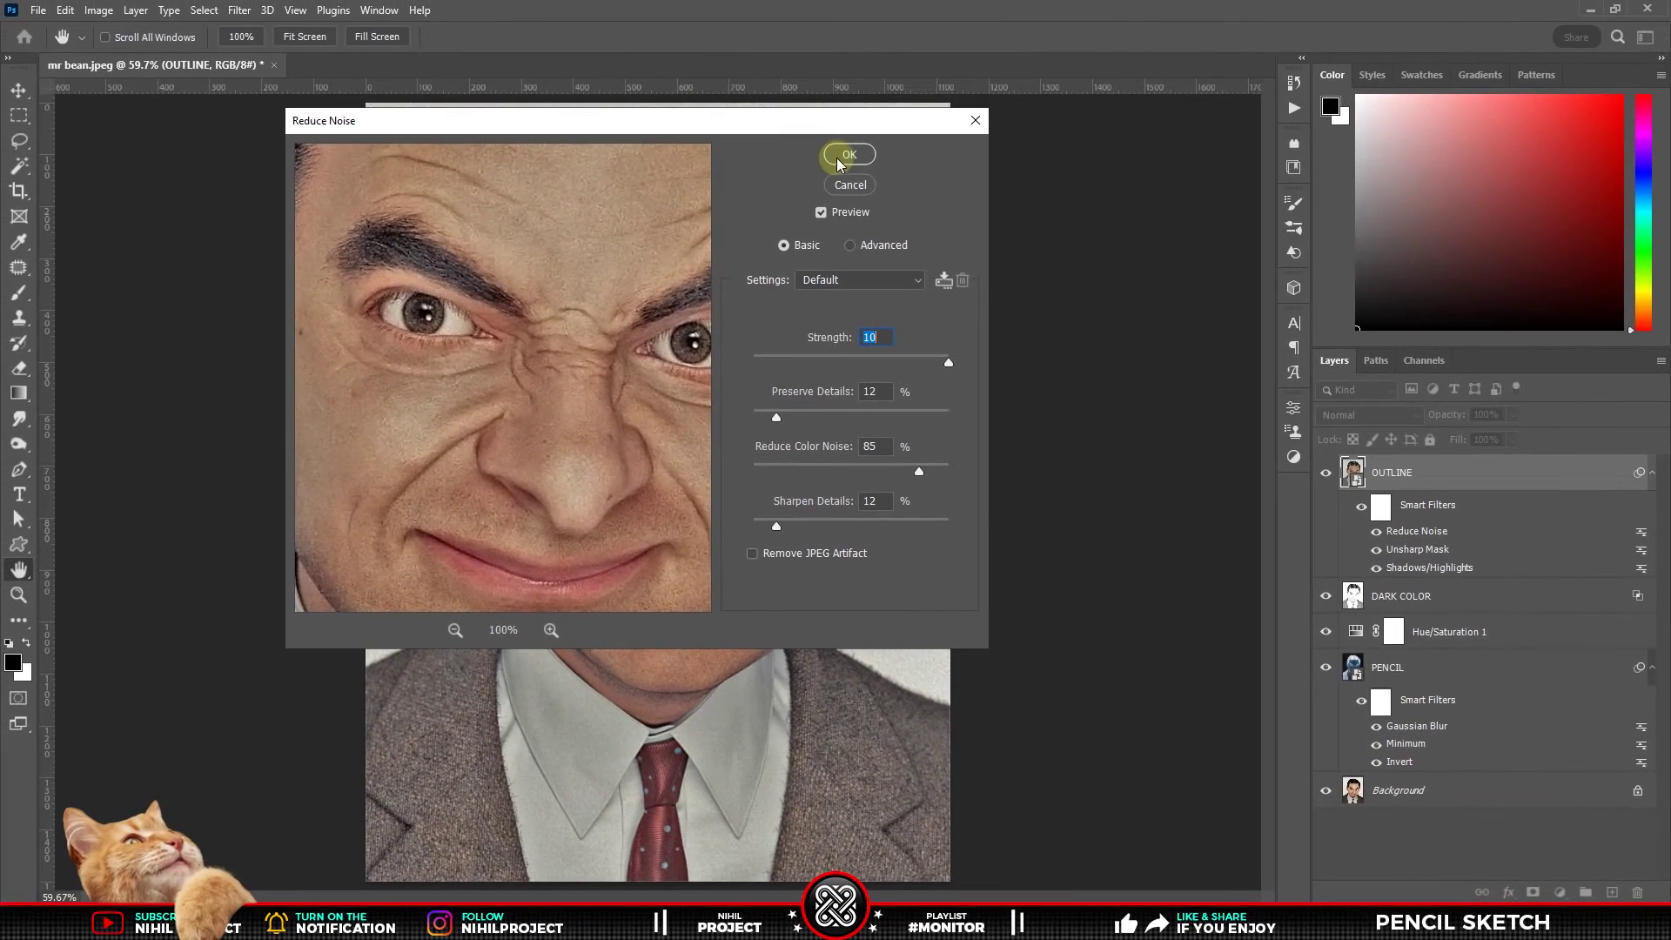
click(838, 154)
click(241, 12)
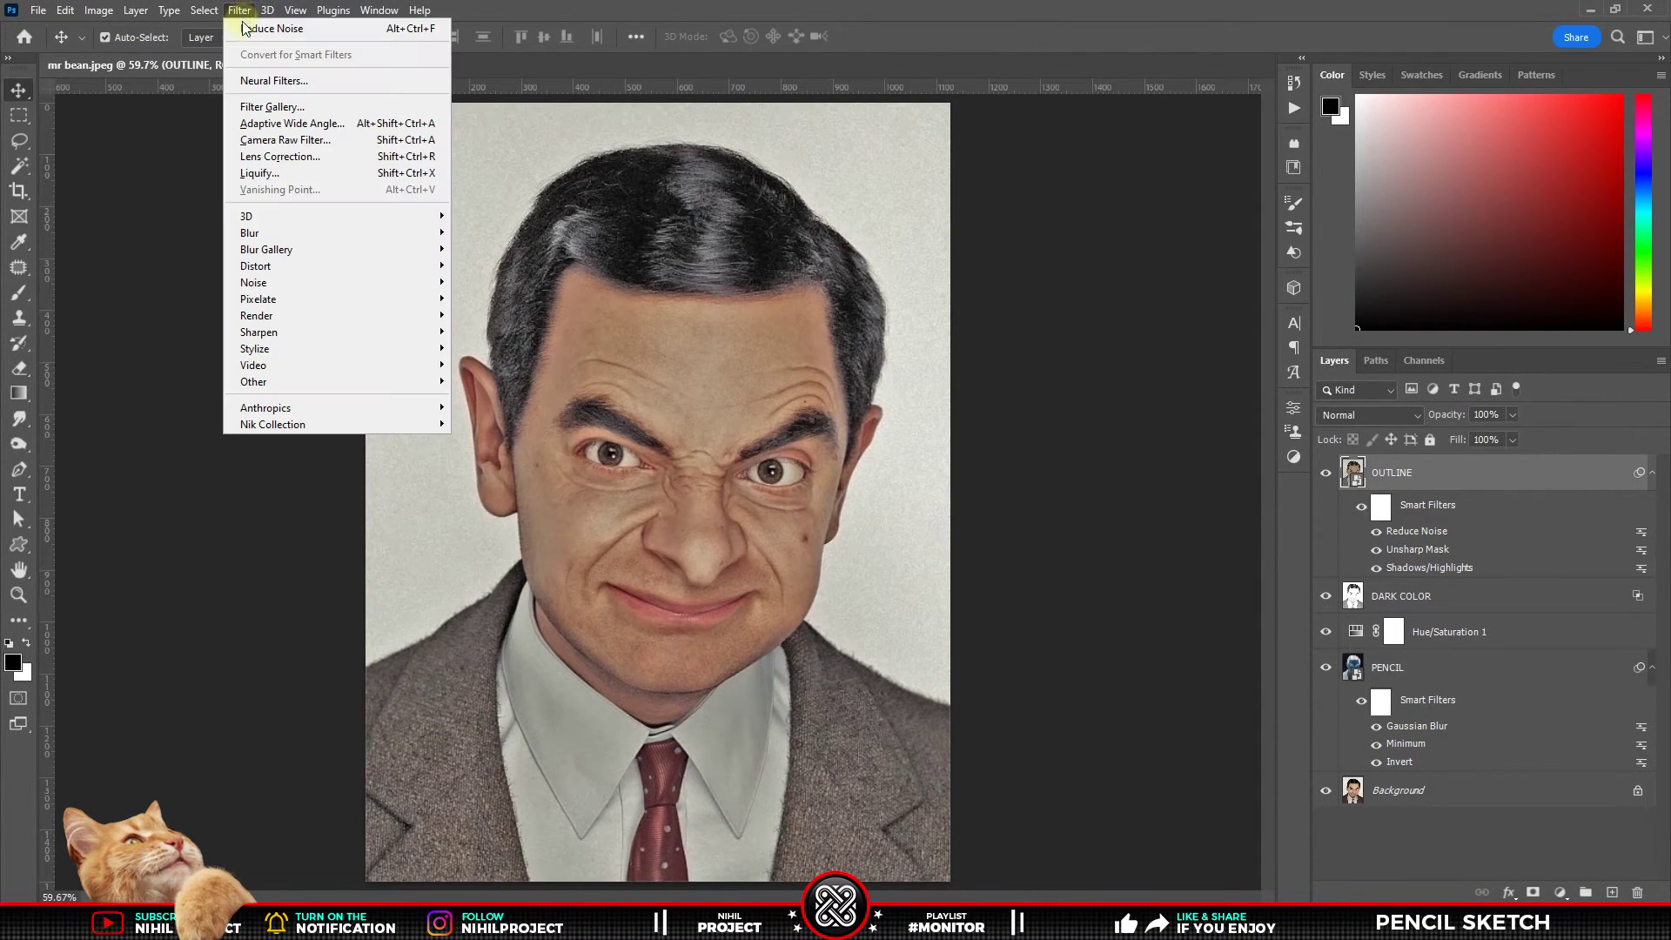
click(849, 155)
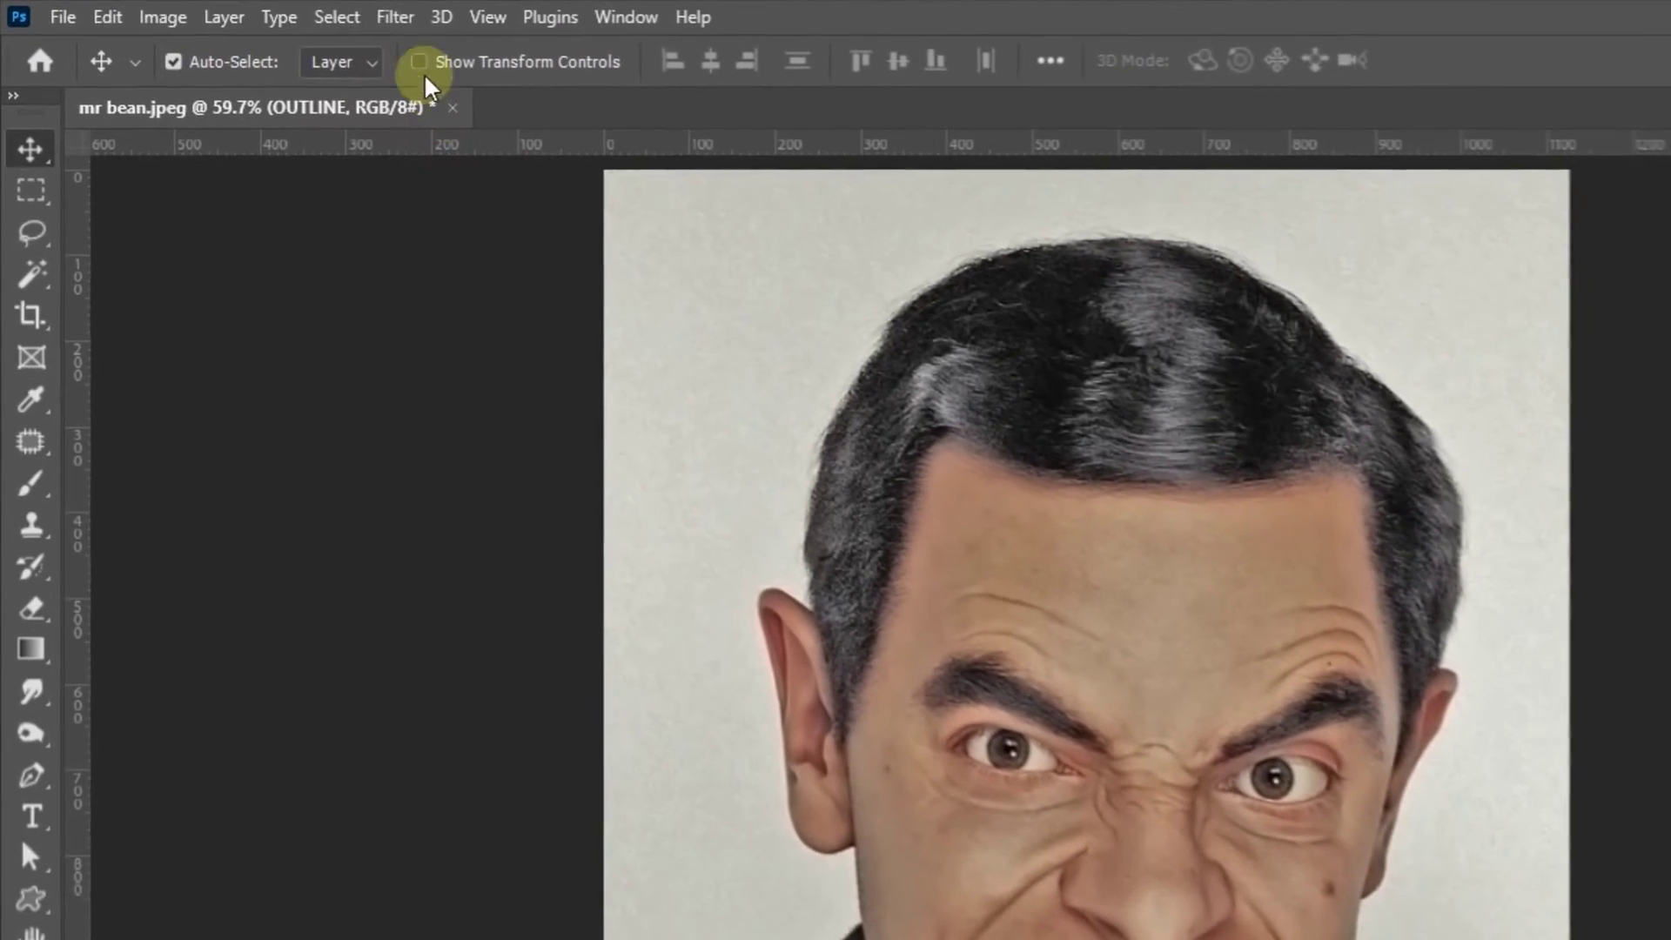
click(240, 10)
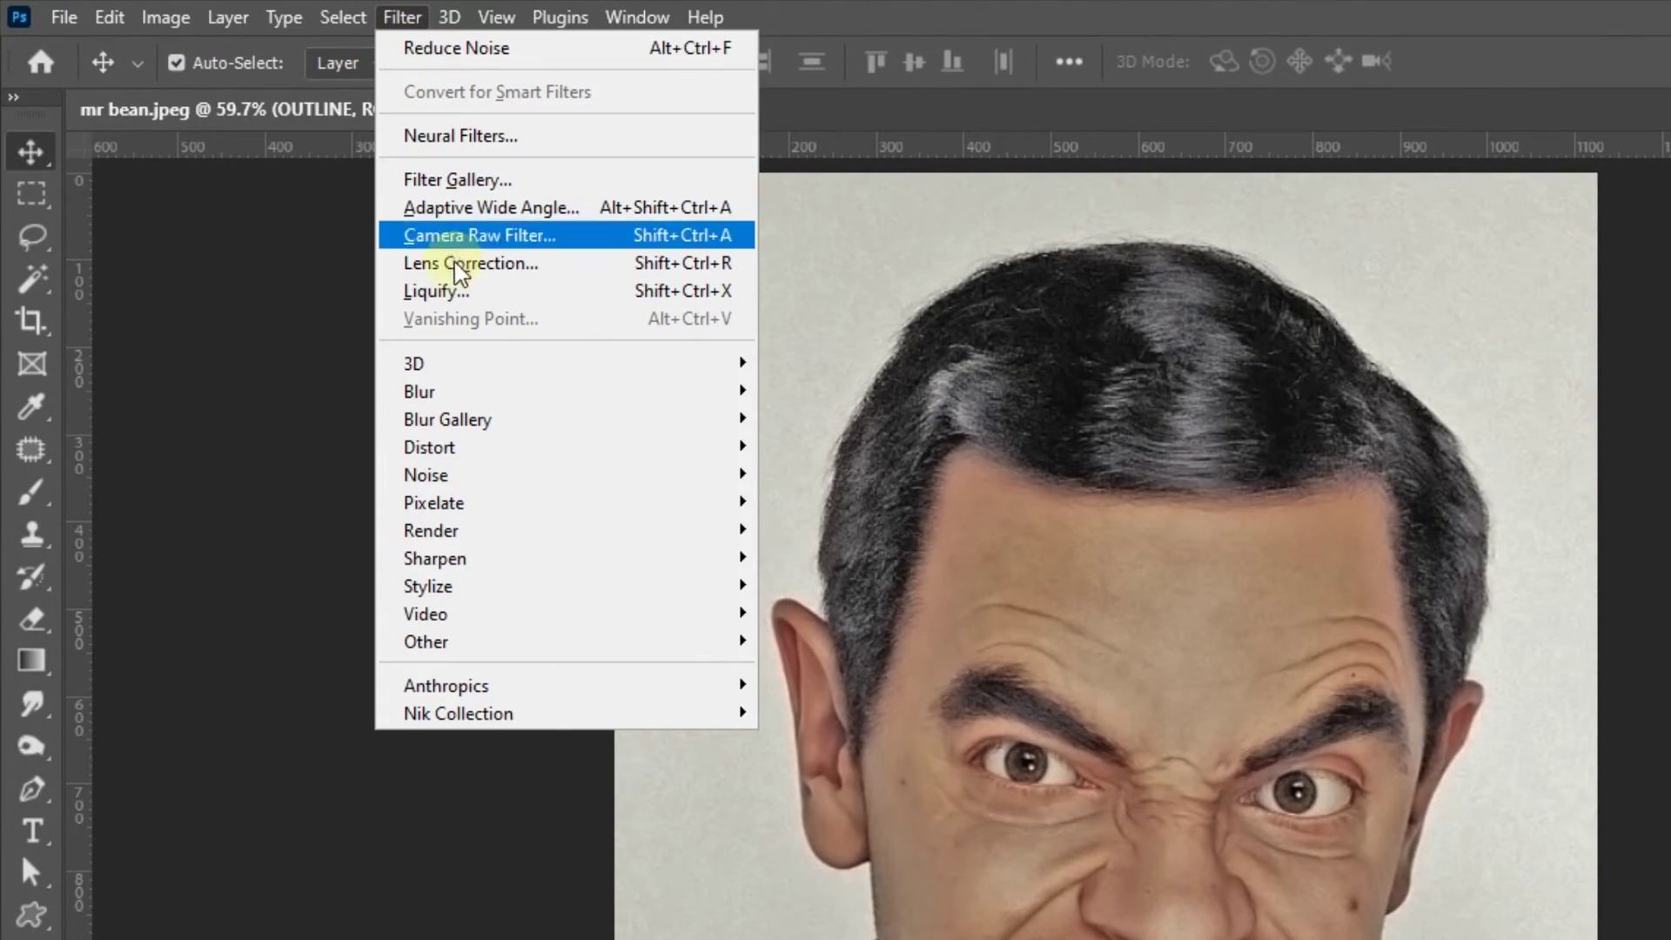
mouse_move(392, 310)
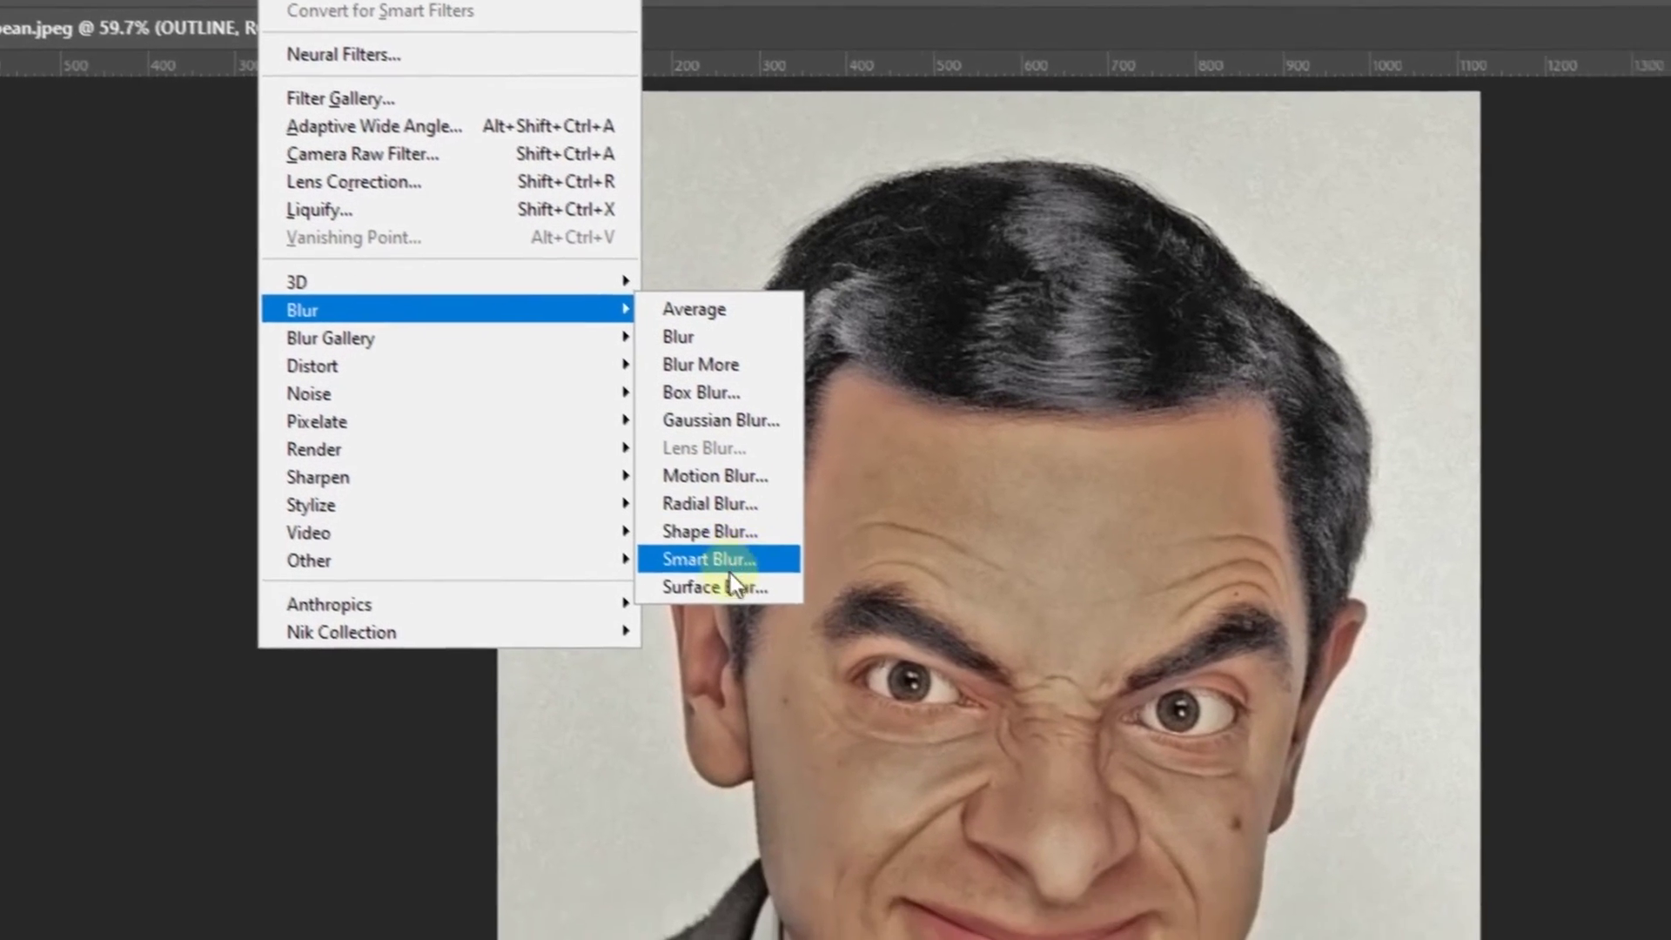
Apply Surface Blur with radius 12 and threshold 20 to OUTLINE
click(831, 668)
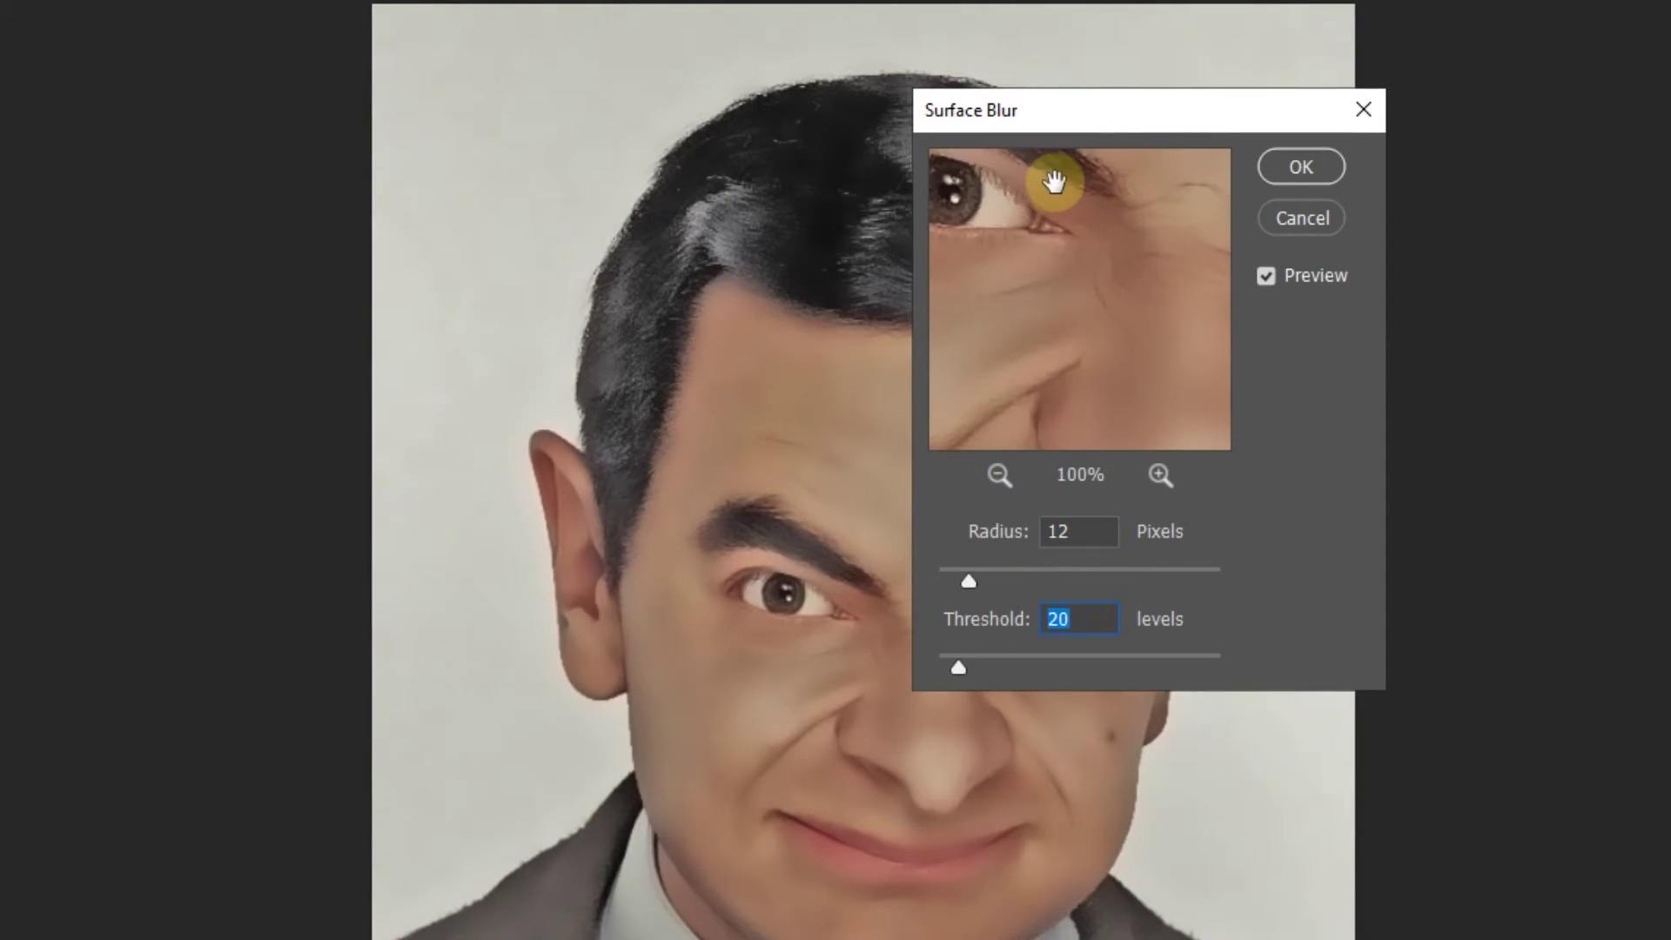
mouse_move(1052, 171)
mouse_down()
mouse_move(944, 366)
mouse_move(1120, 245)
mouse_up()
mouse_move(1125, 110)
mouse_down()
mouse_move(392, 156)
mouse_move(272, 82)
mouse_move(284, 67)
mouse_up()
click(397, 199)
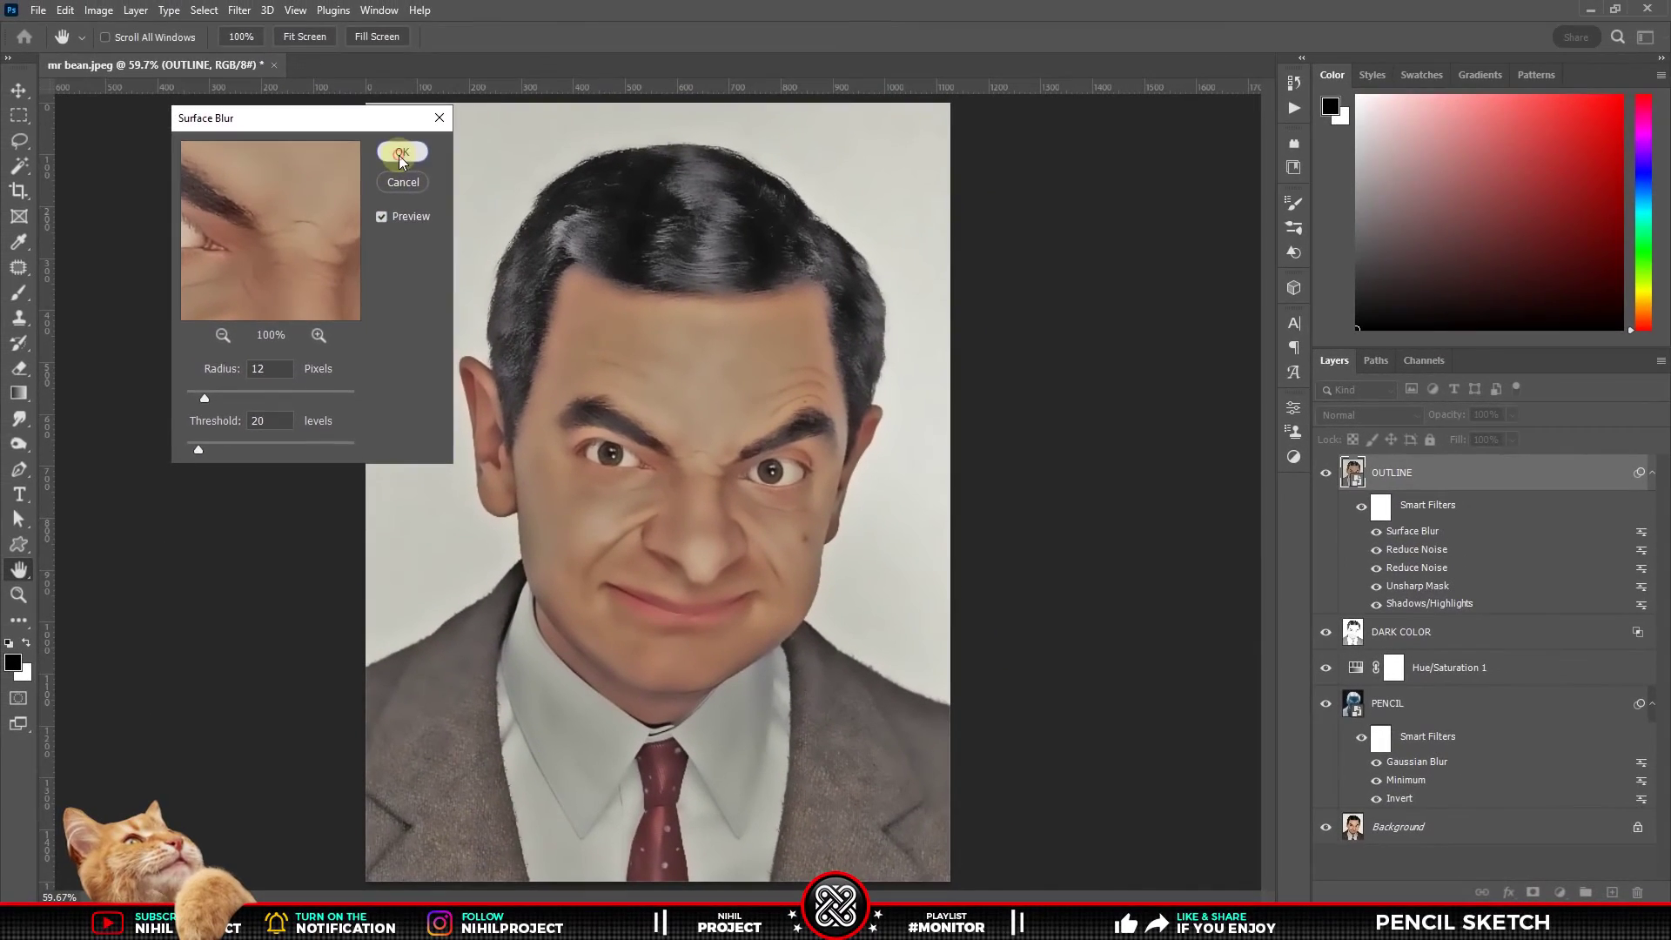
click(398, 158)
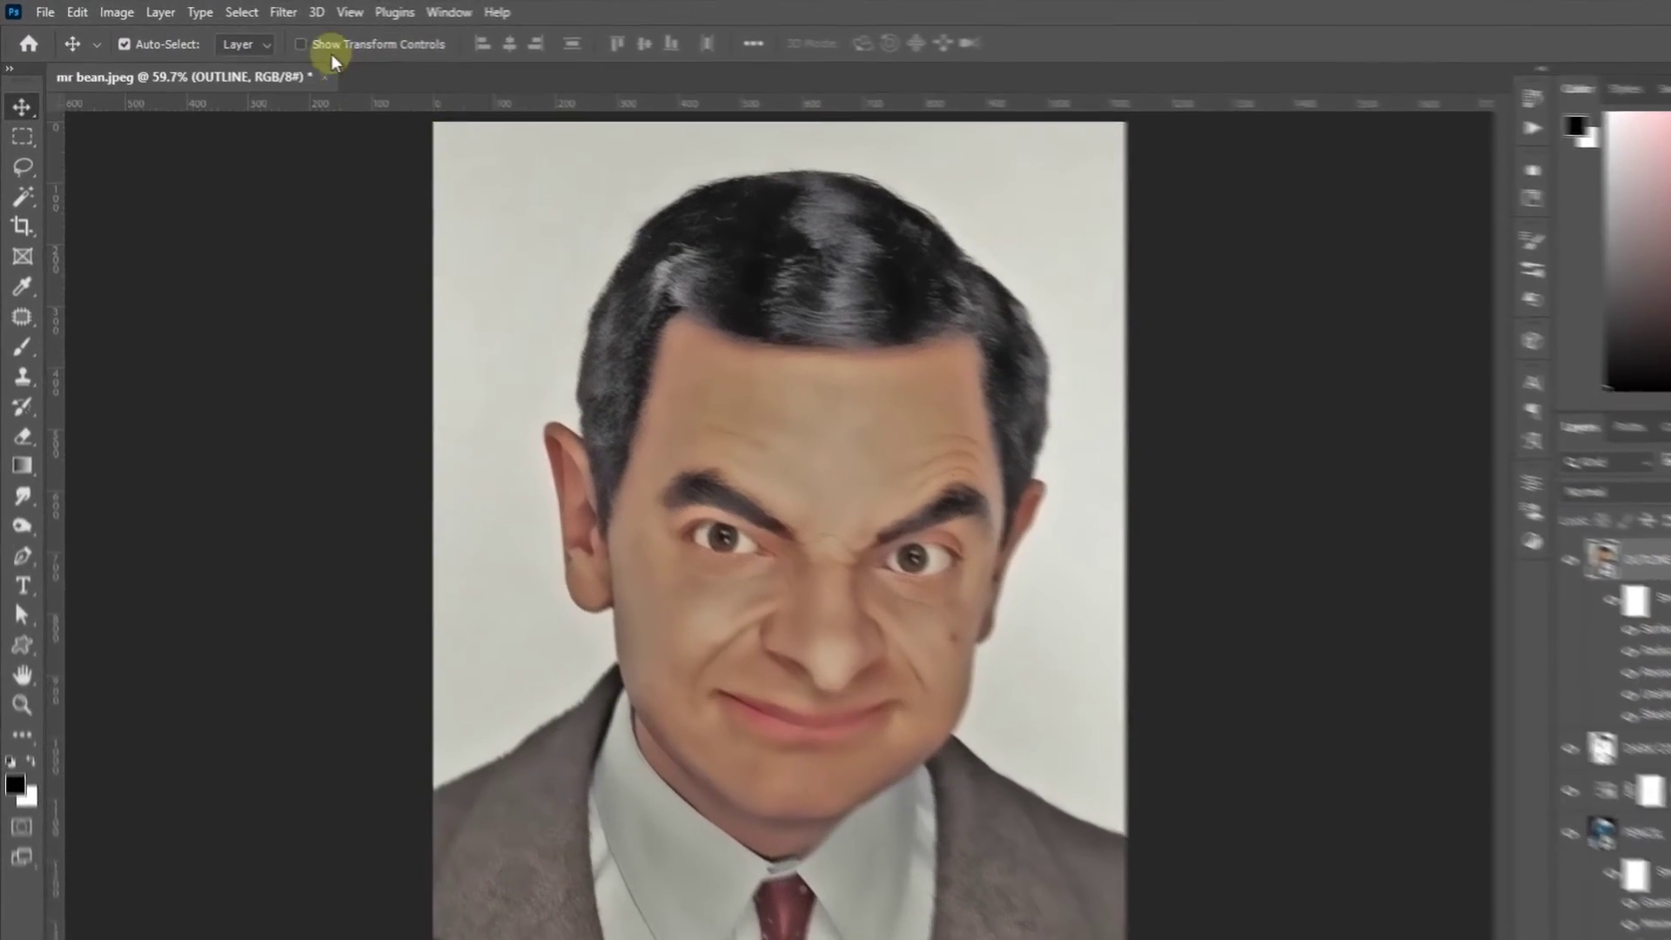
Apply a High Pass filter with 2.0-pixel radius to OUTLINE
click(239, 10)
mouse_move(426, 641)
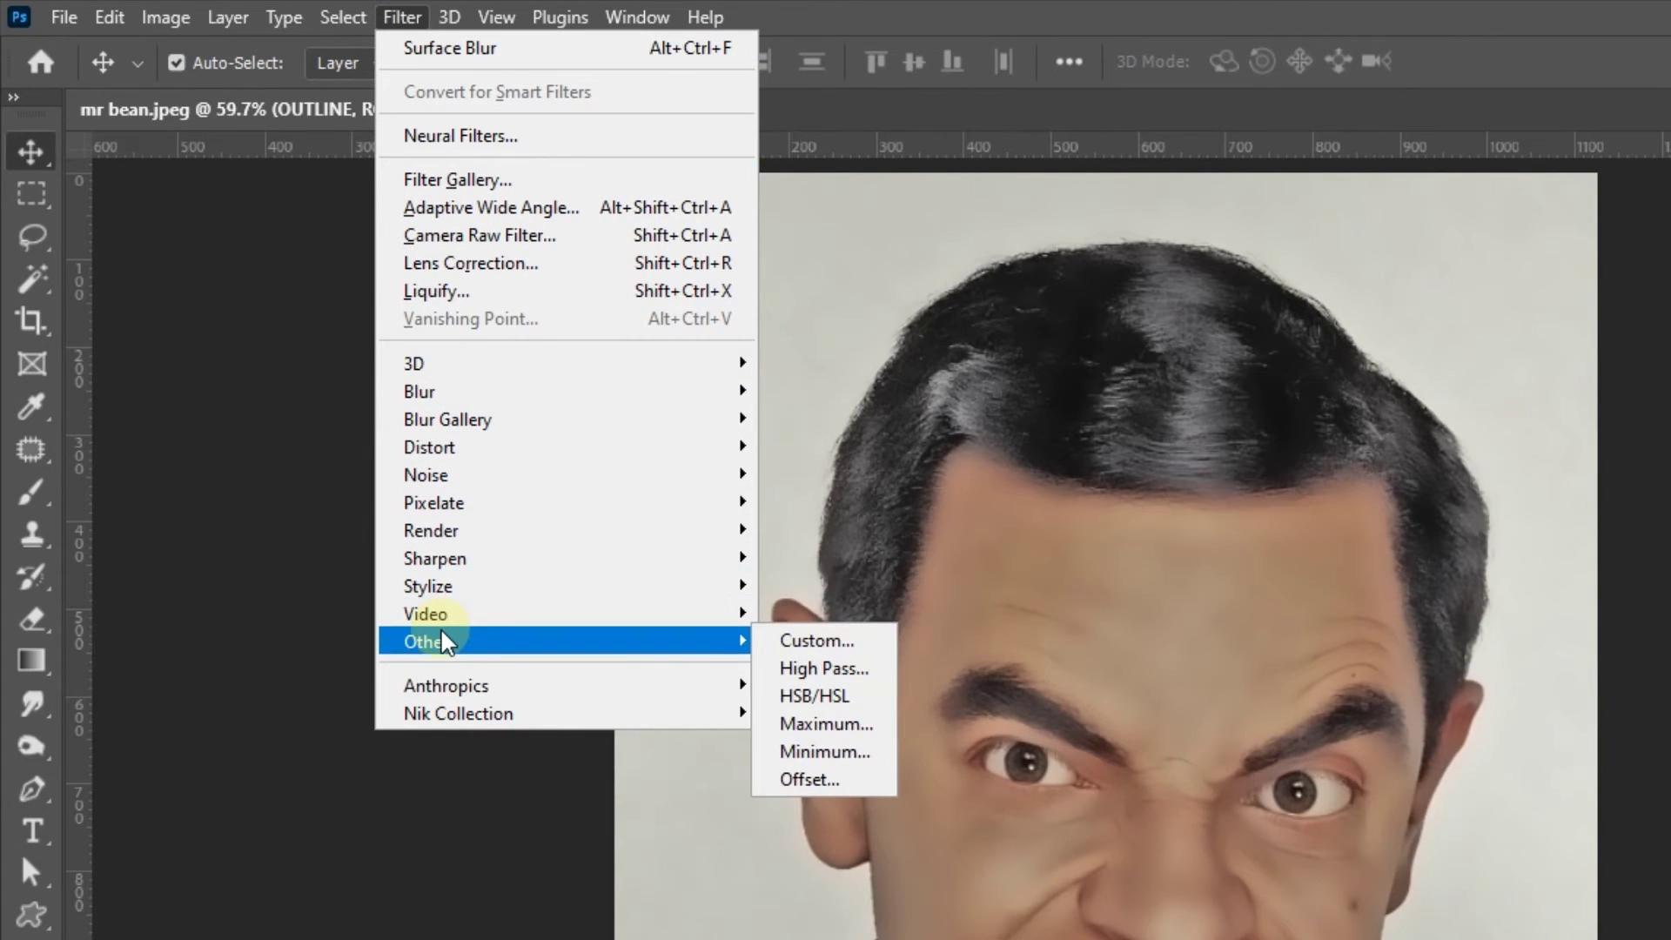
click(801, 668)
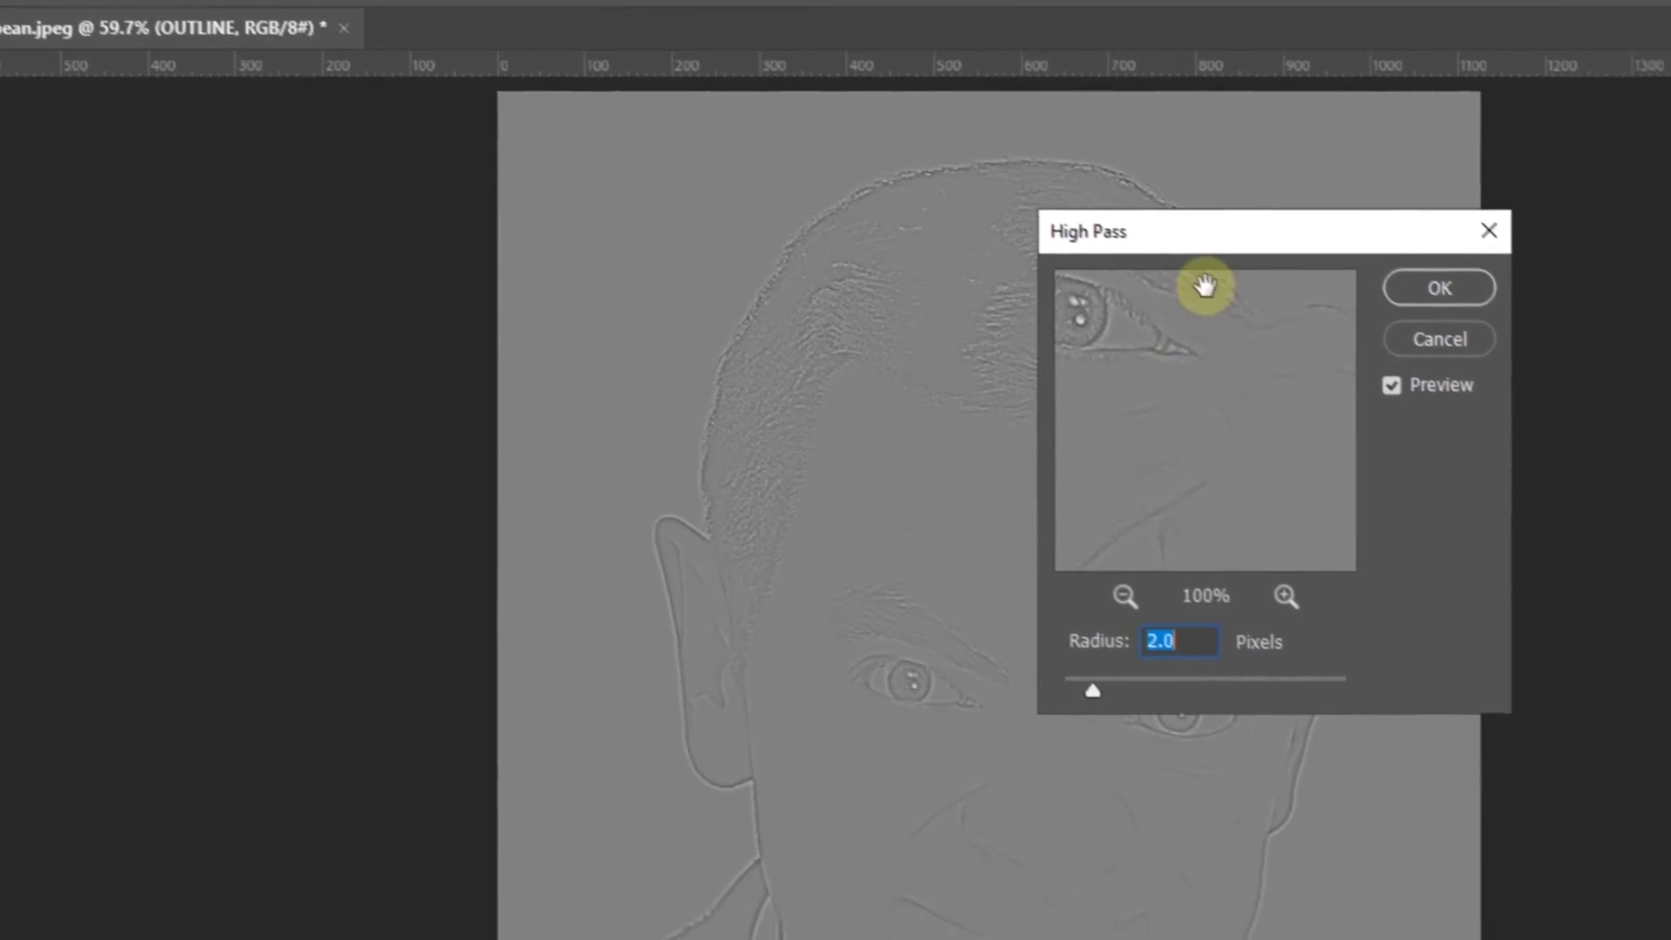
drag(1373, 179, 1429, 125)
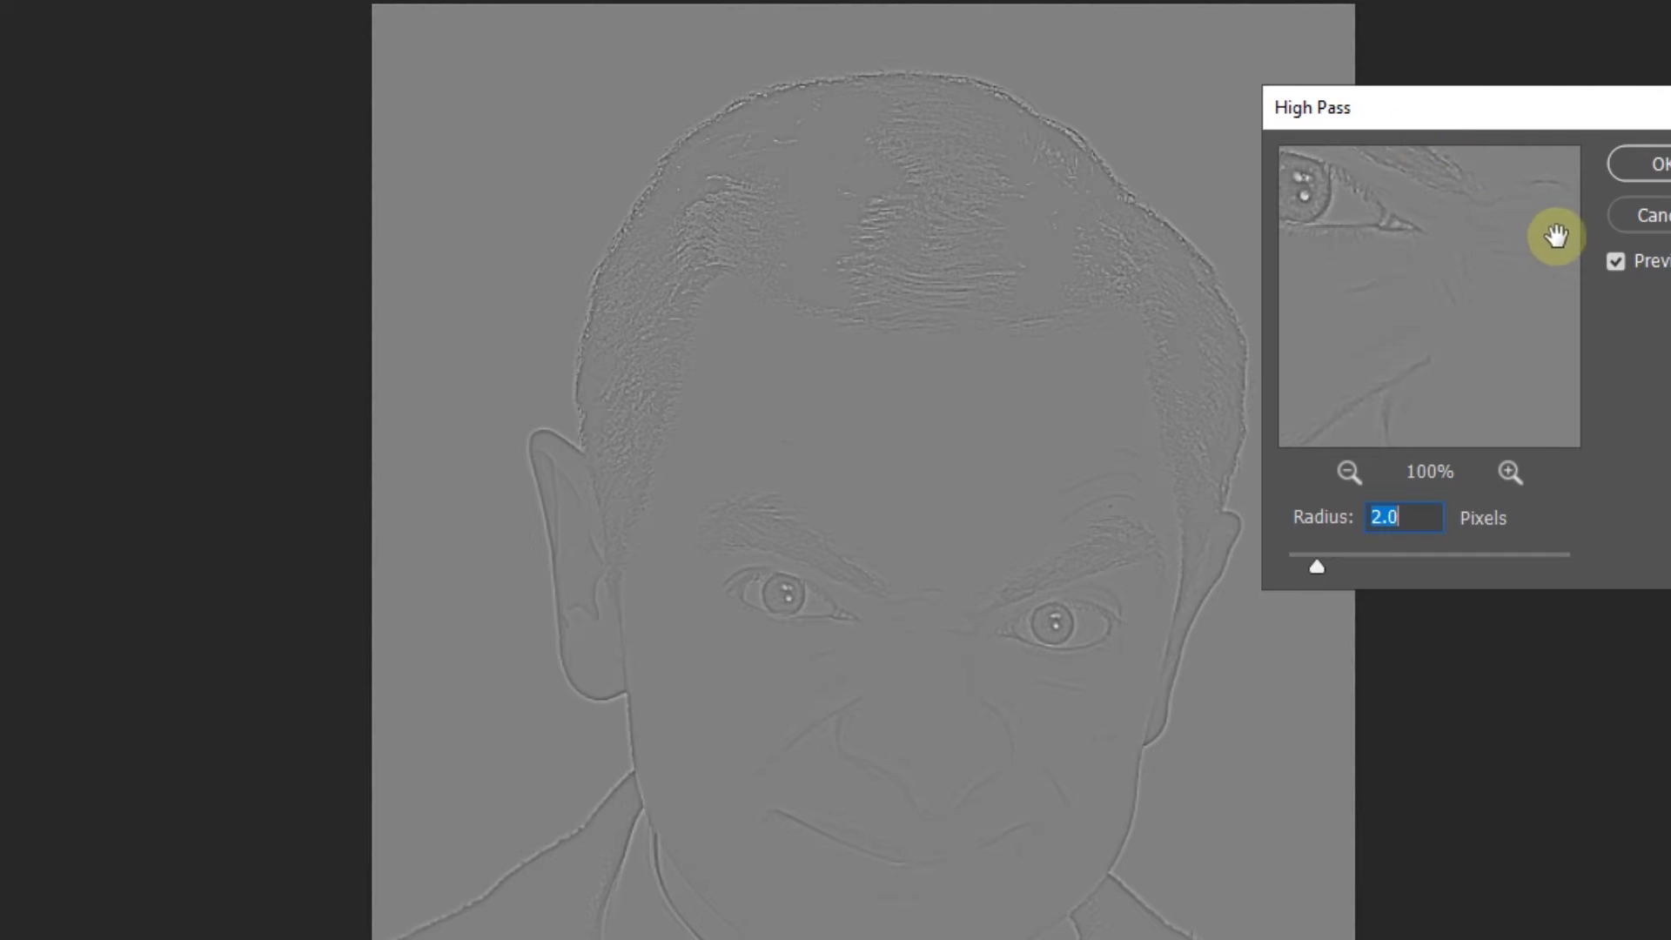
click(1615, 262)
click(1467, 274)
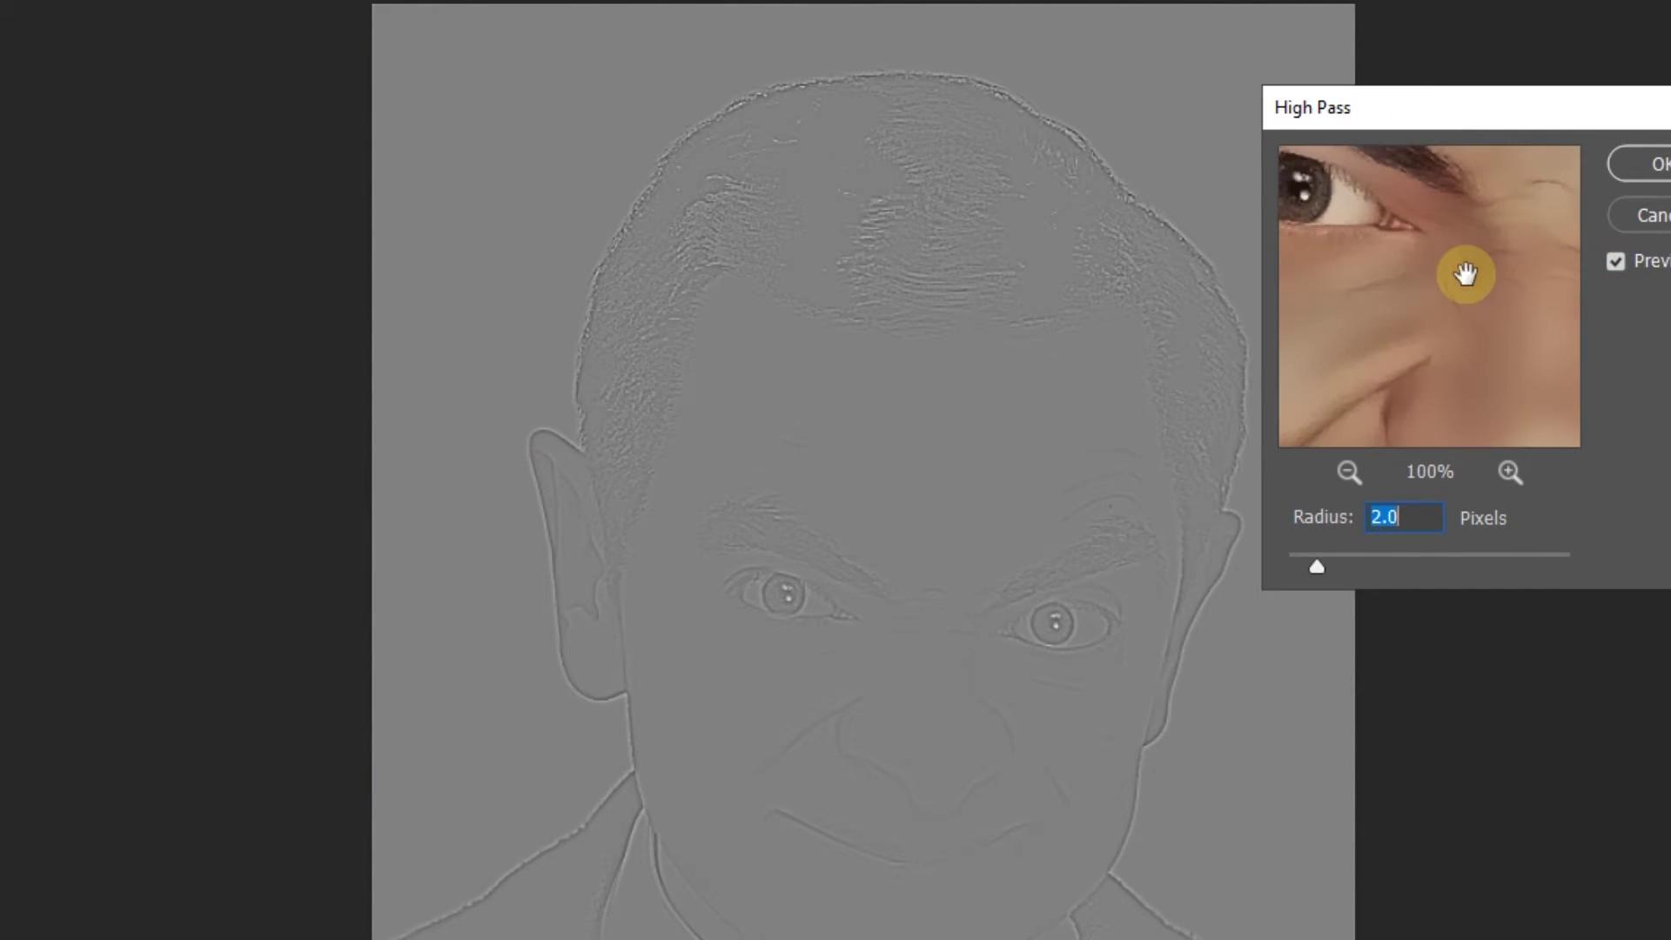
click(1635, 165)
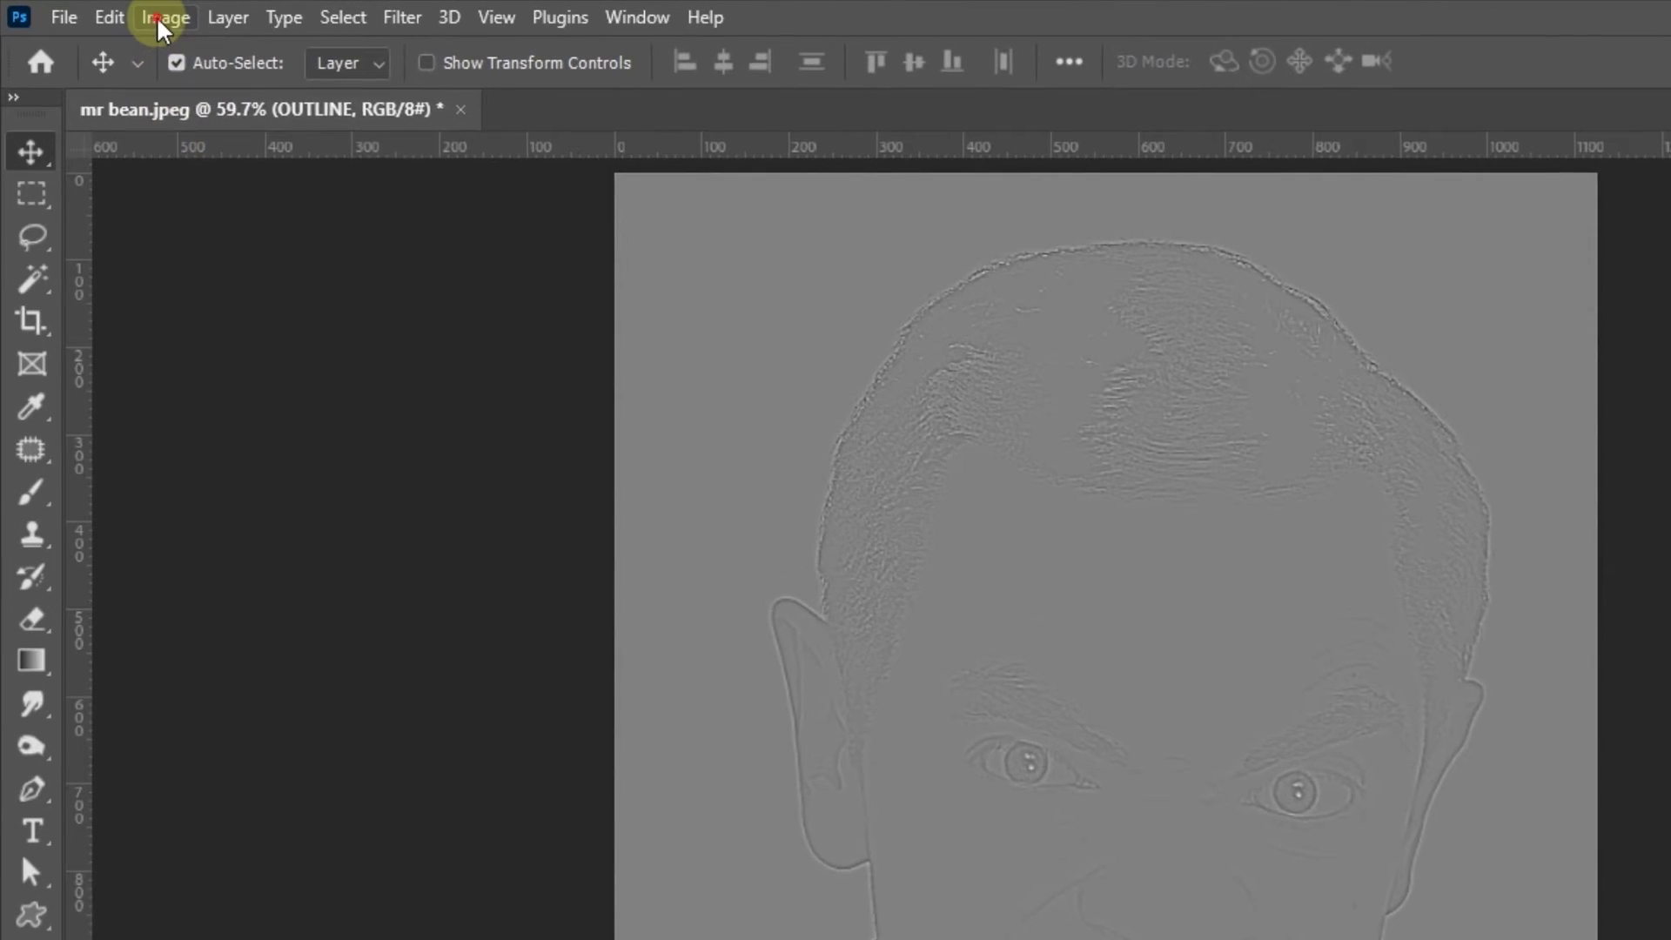
Apply a Threshold adjustment at level 125 to OUTLINE
click(96, 12)
mouse_move(174, 66)
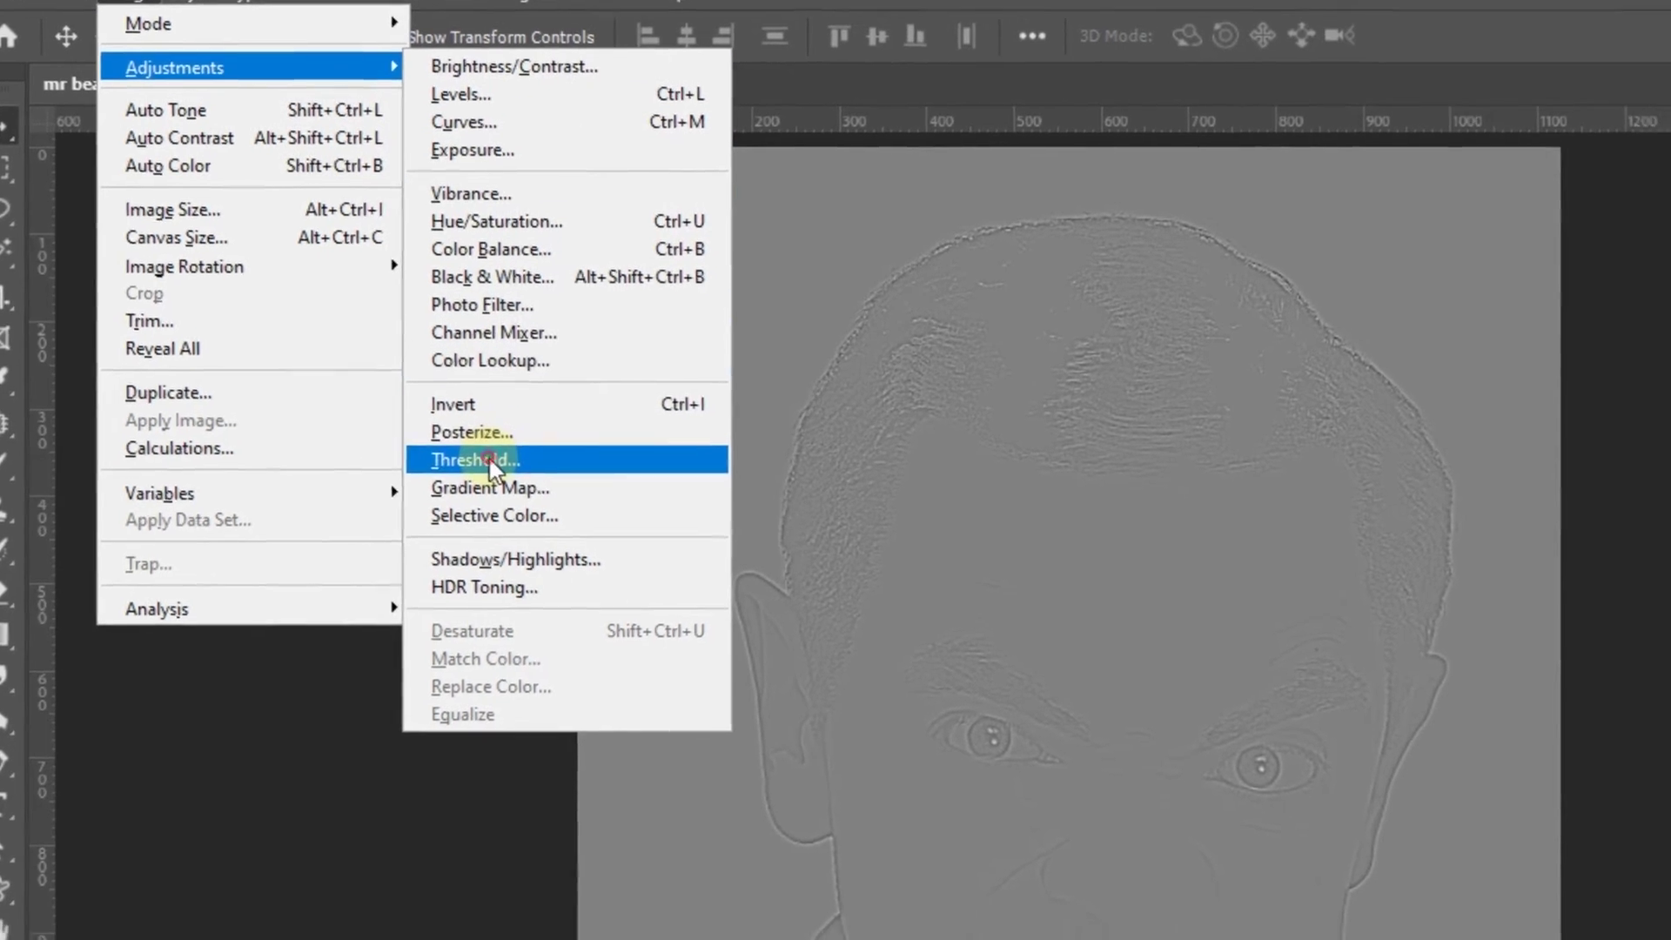
click(509, 485)
key(Down)
key(Down)
key(Down)
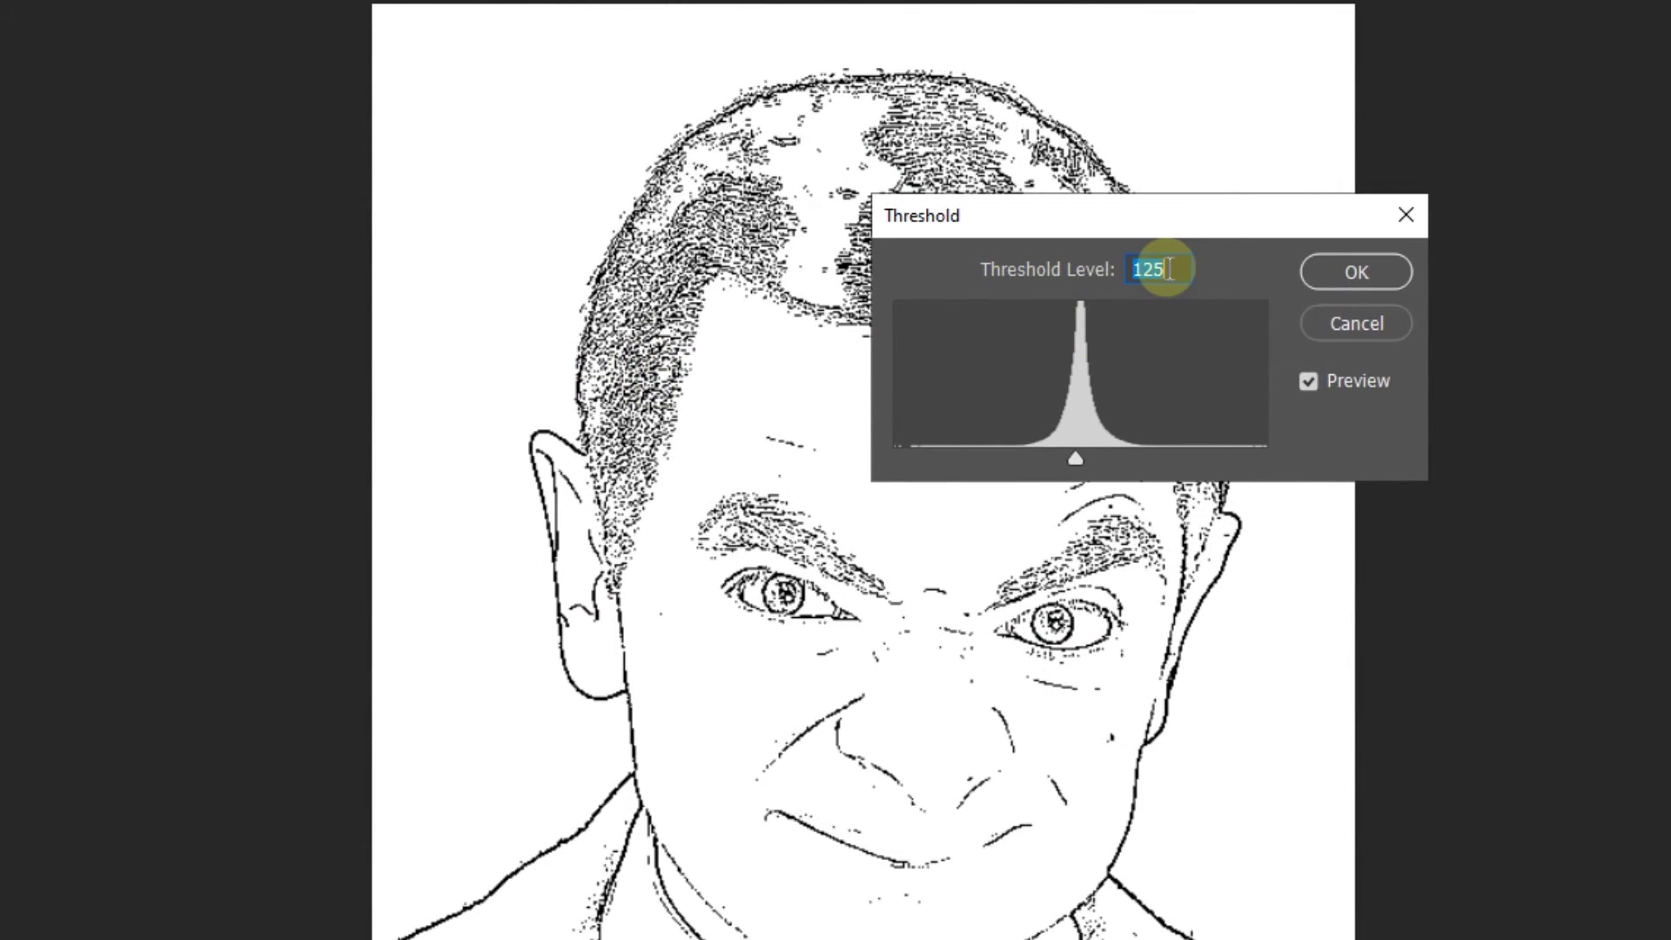
click(1356, 272)
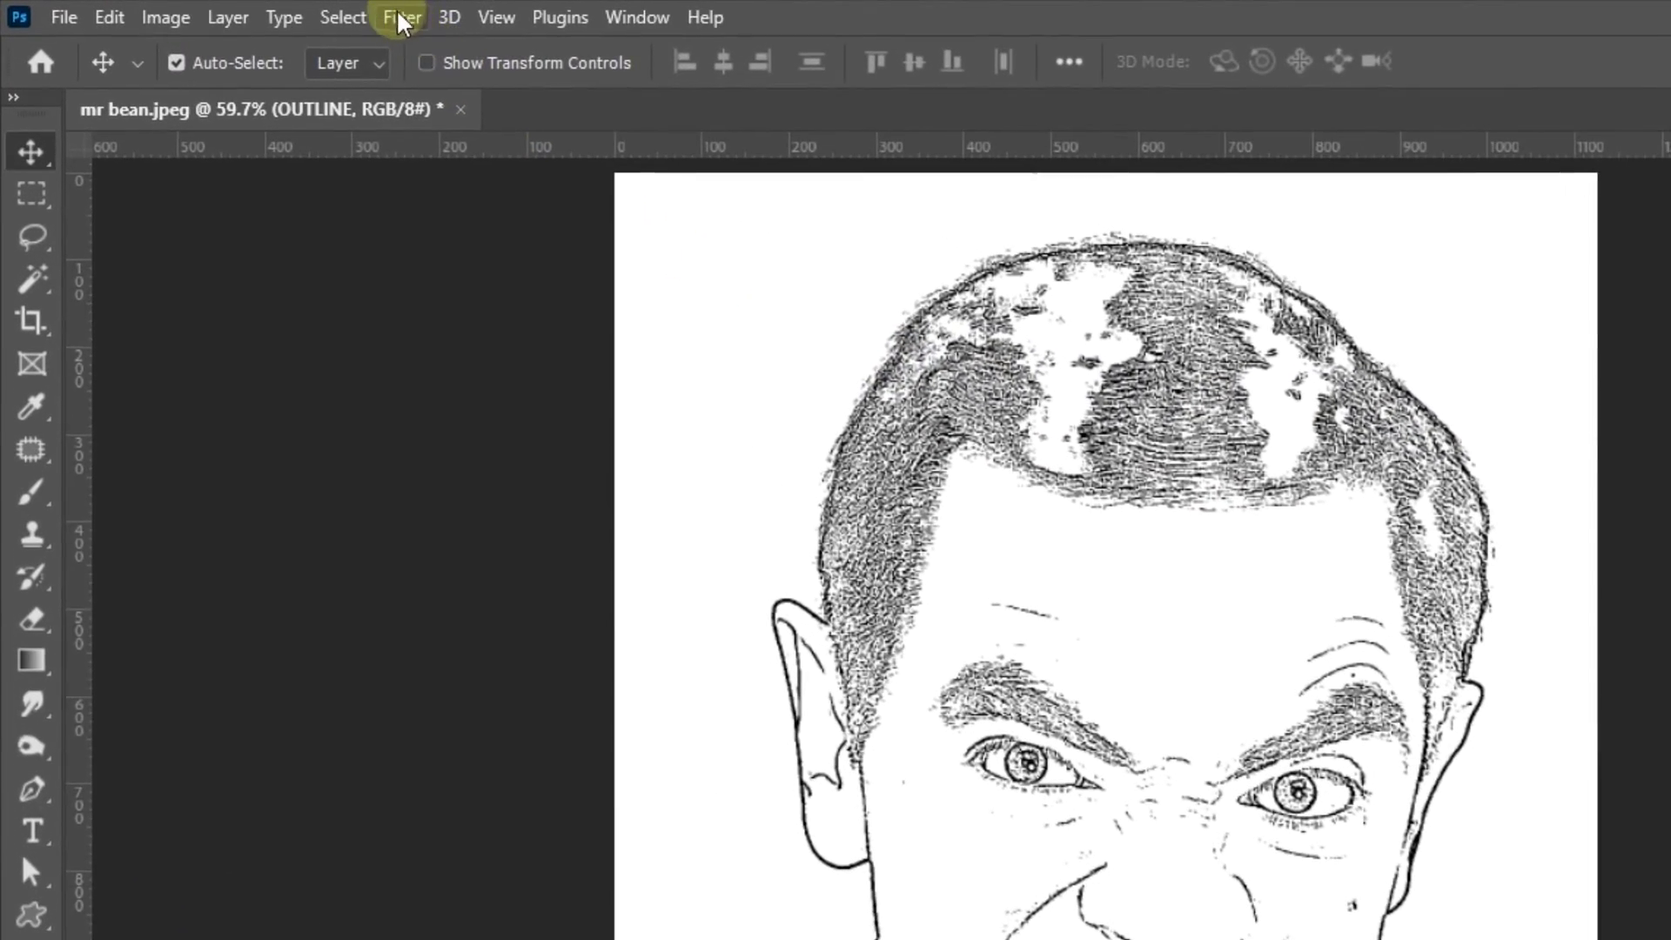
Add Oil Paint: stylization 7, cleanliness 4, scale 10, bristle detail 10
click(239, 9)
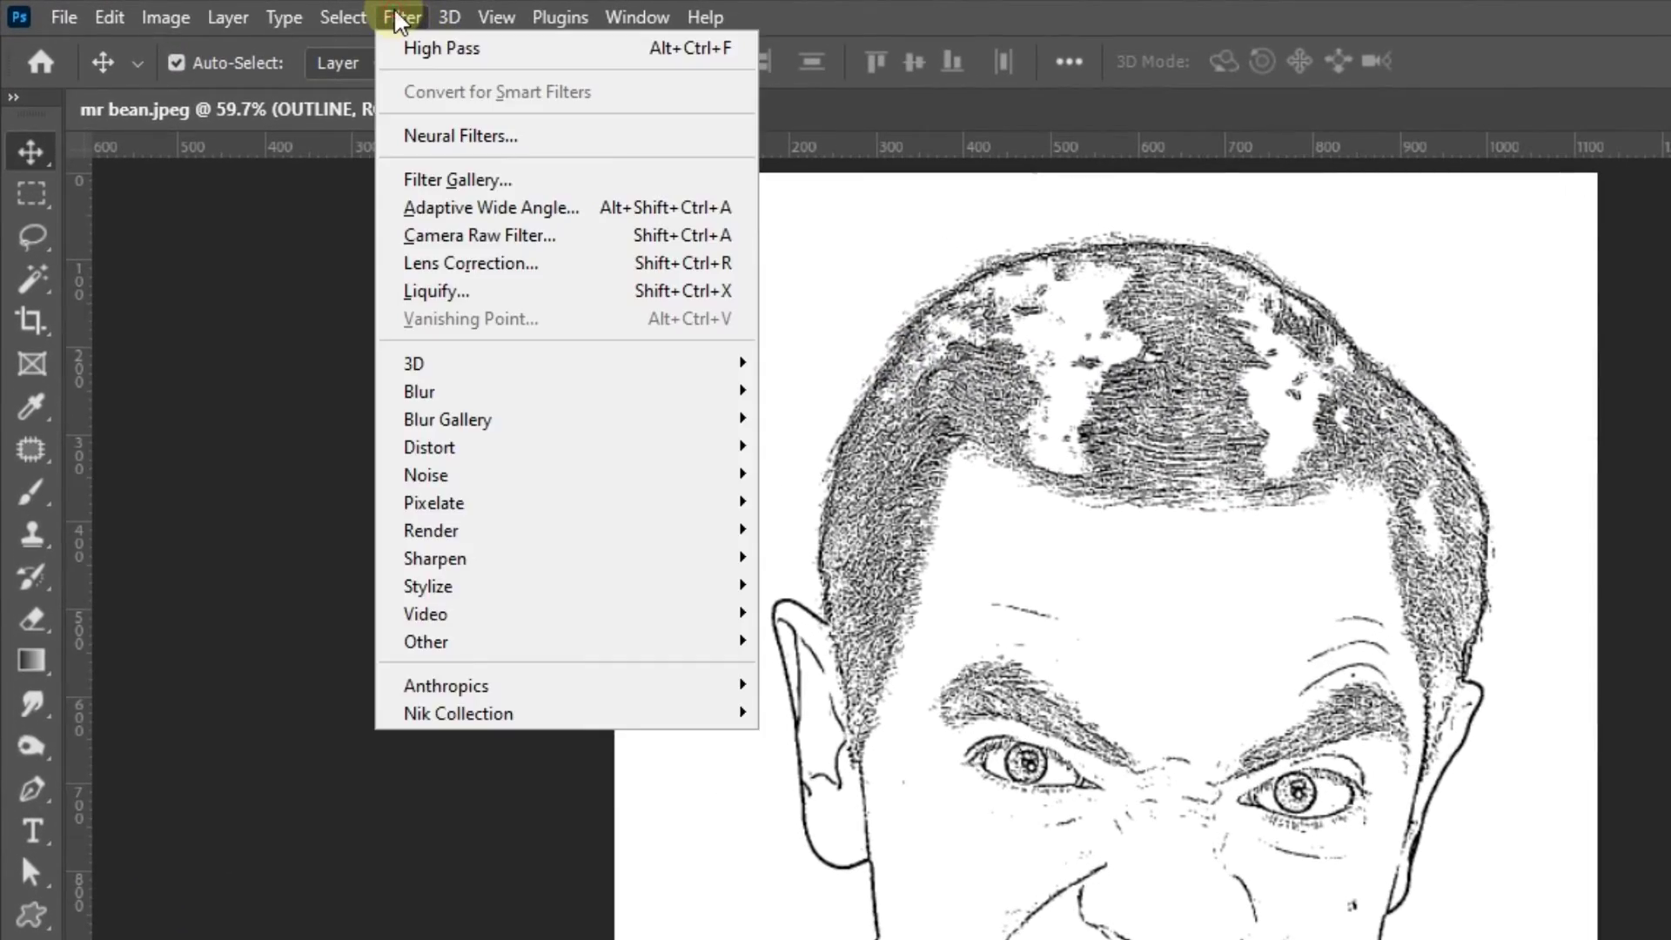
mouse_move(428, 587)
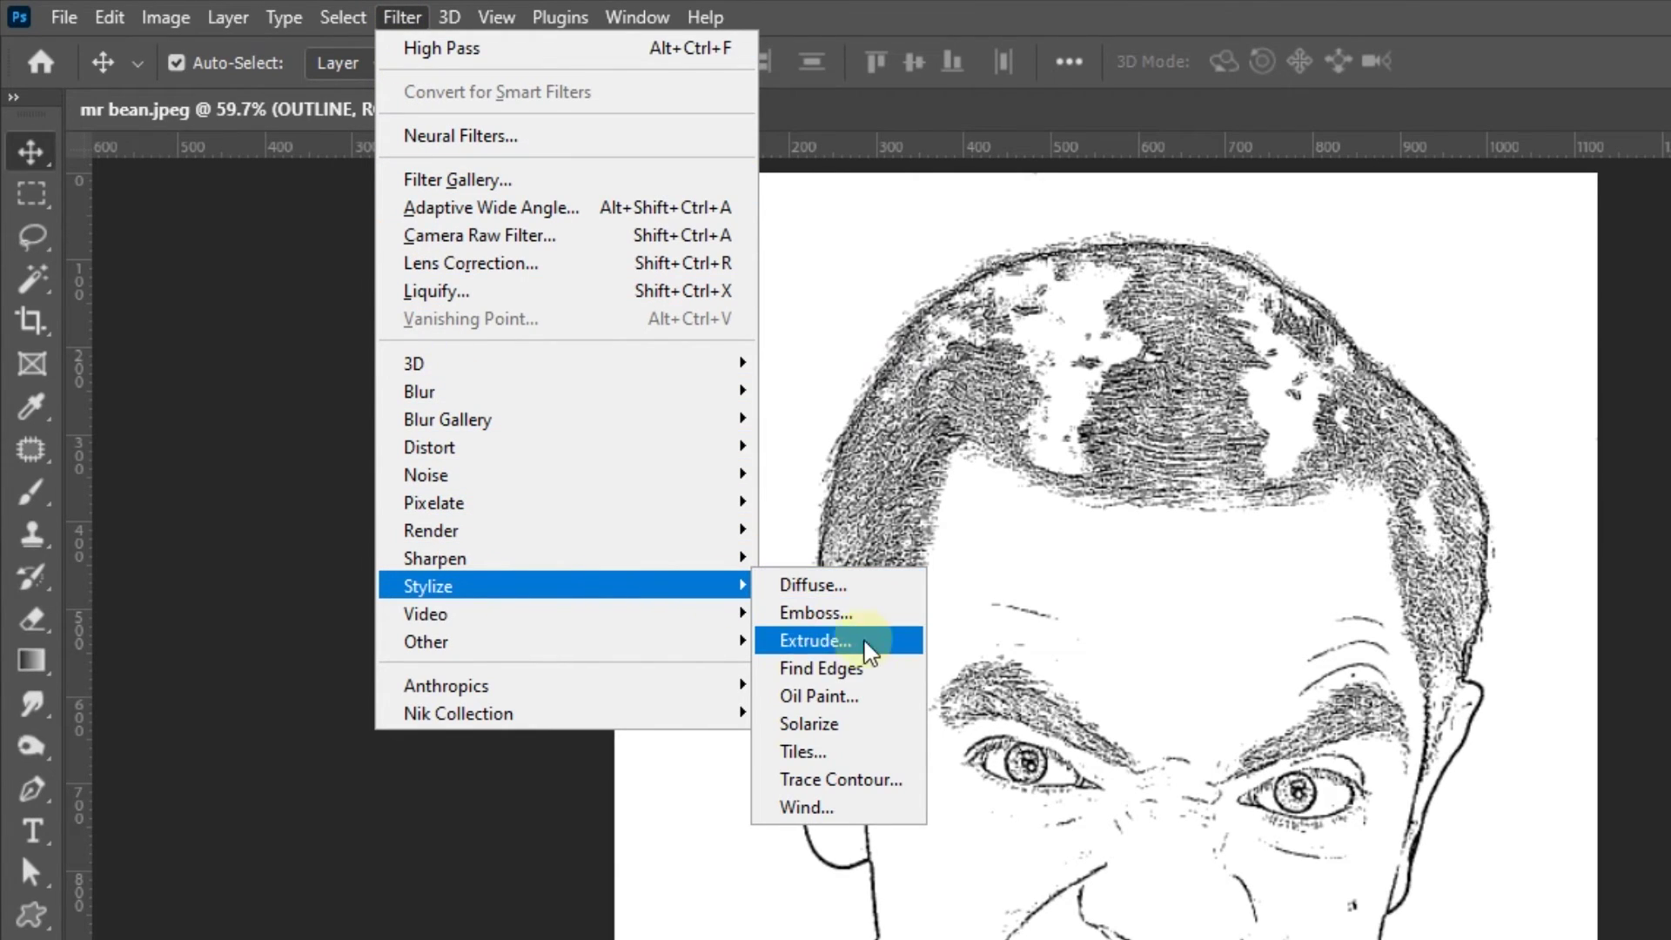
click(818, 695)
text(7)
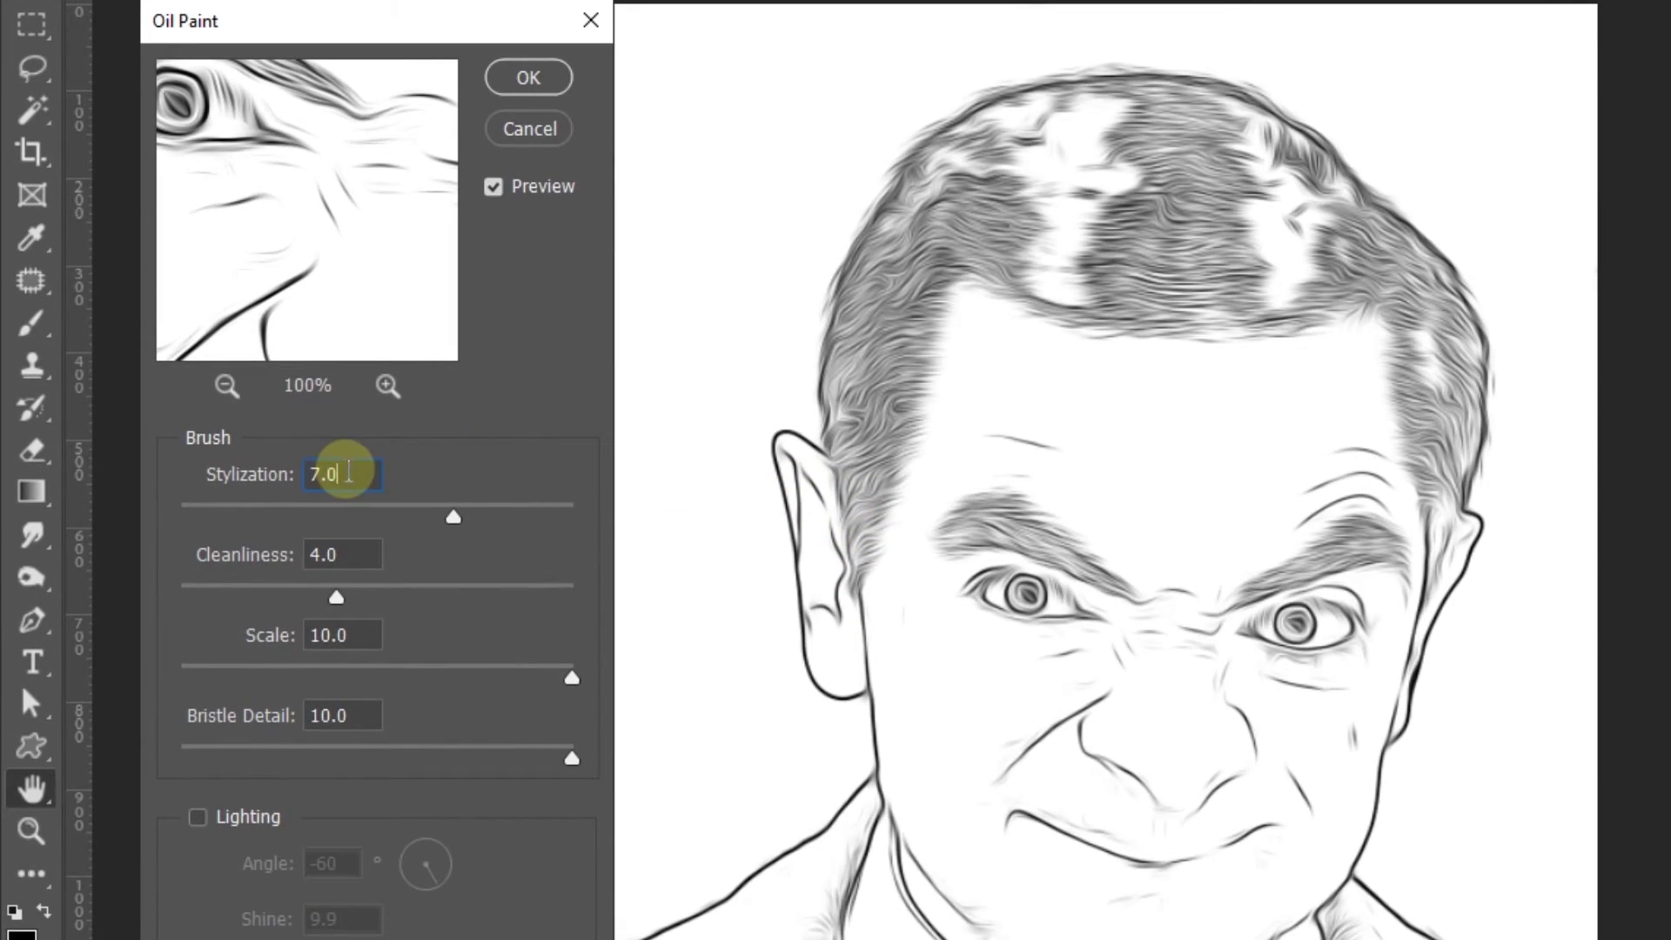
key(Tab)
key(Tab)
key(Tab)
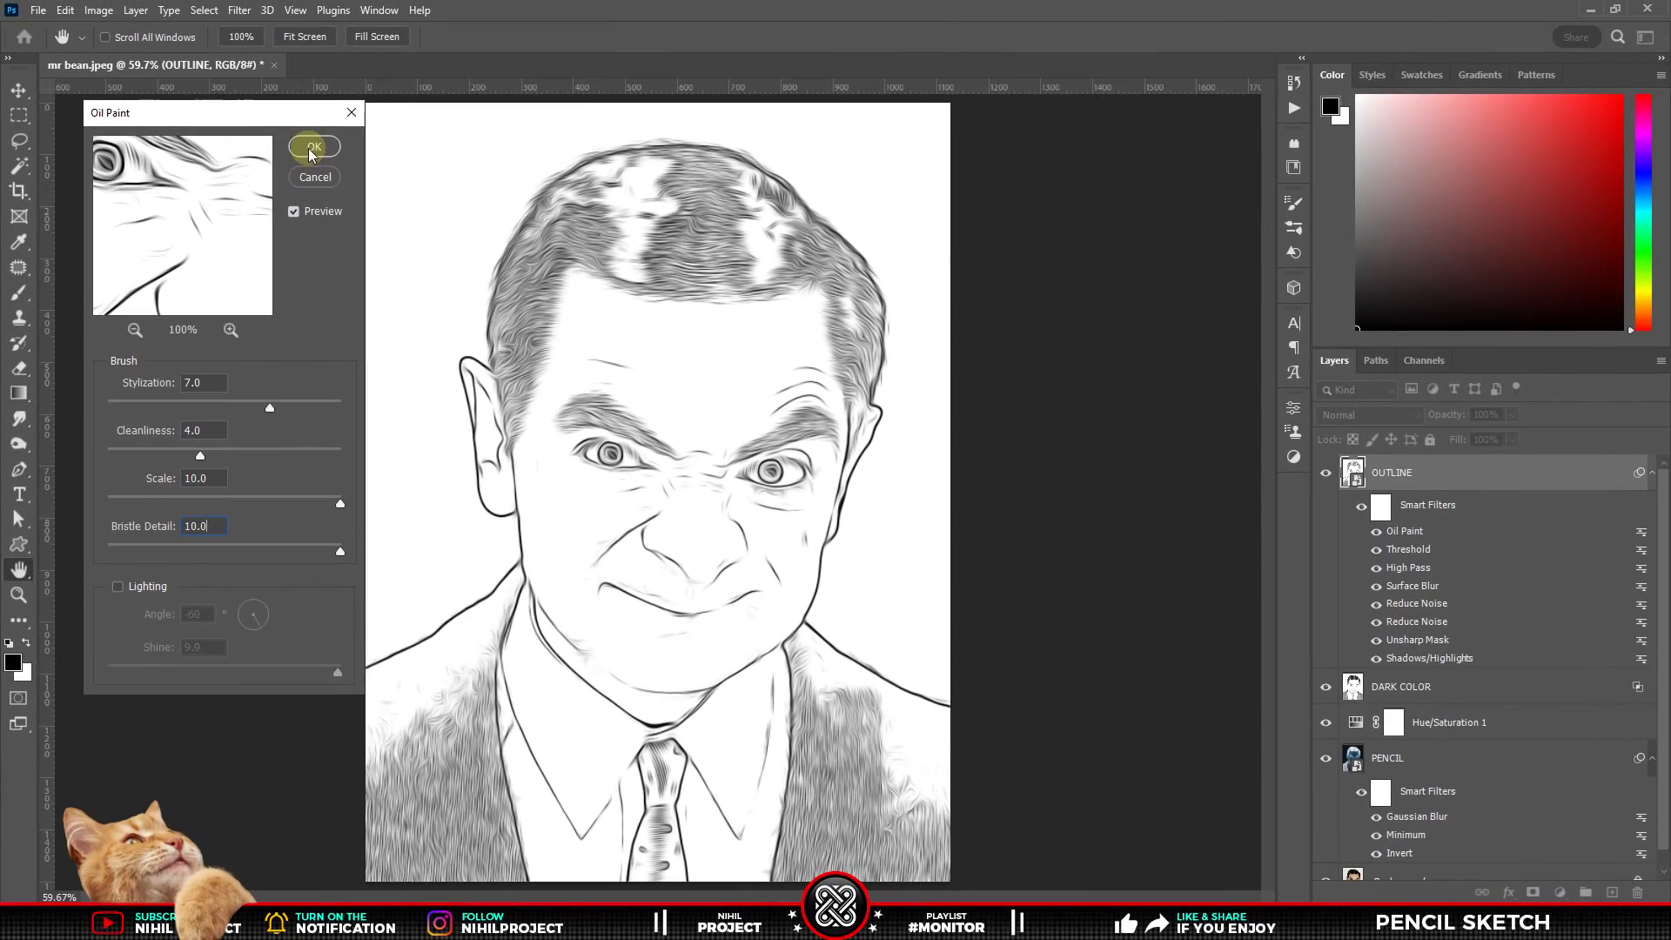
click(310, 150)
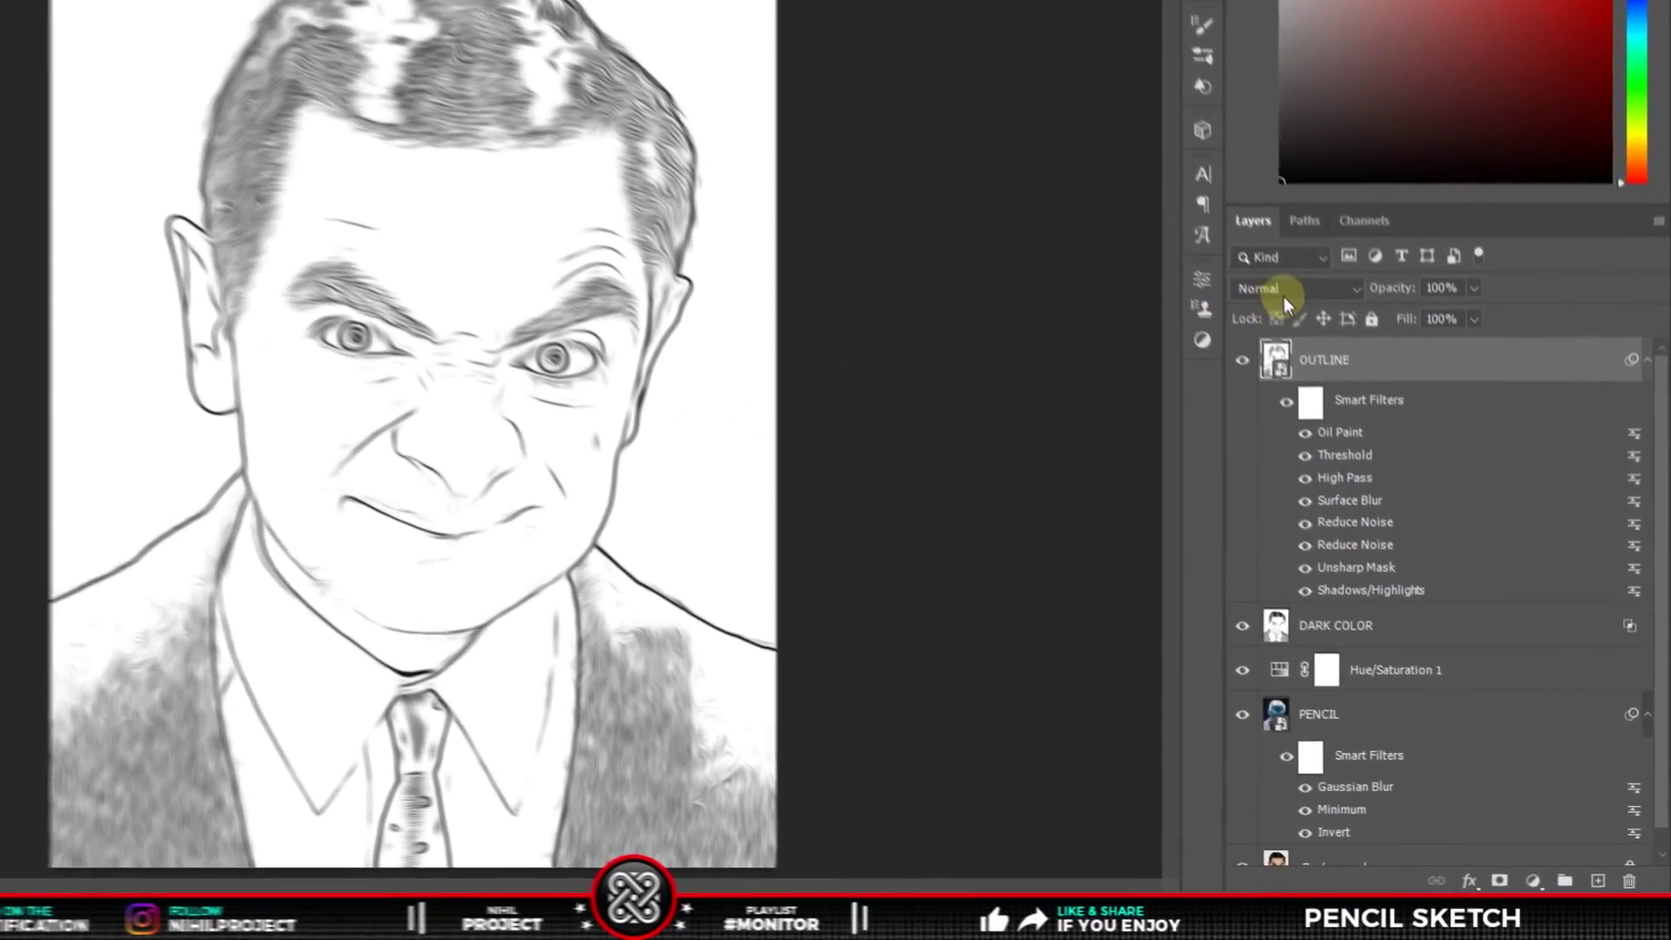
Set the OUTLINE layer to Darken blend at 40% opacity, toggling its visibility to compare
click(1345, 415)
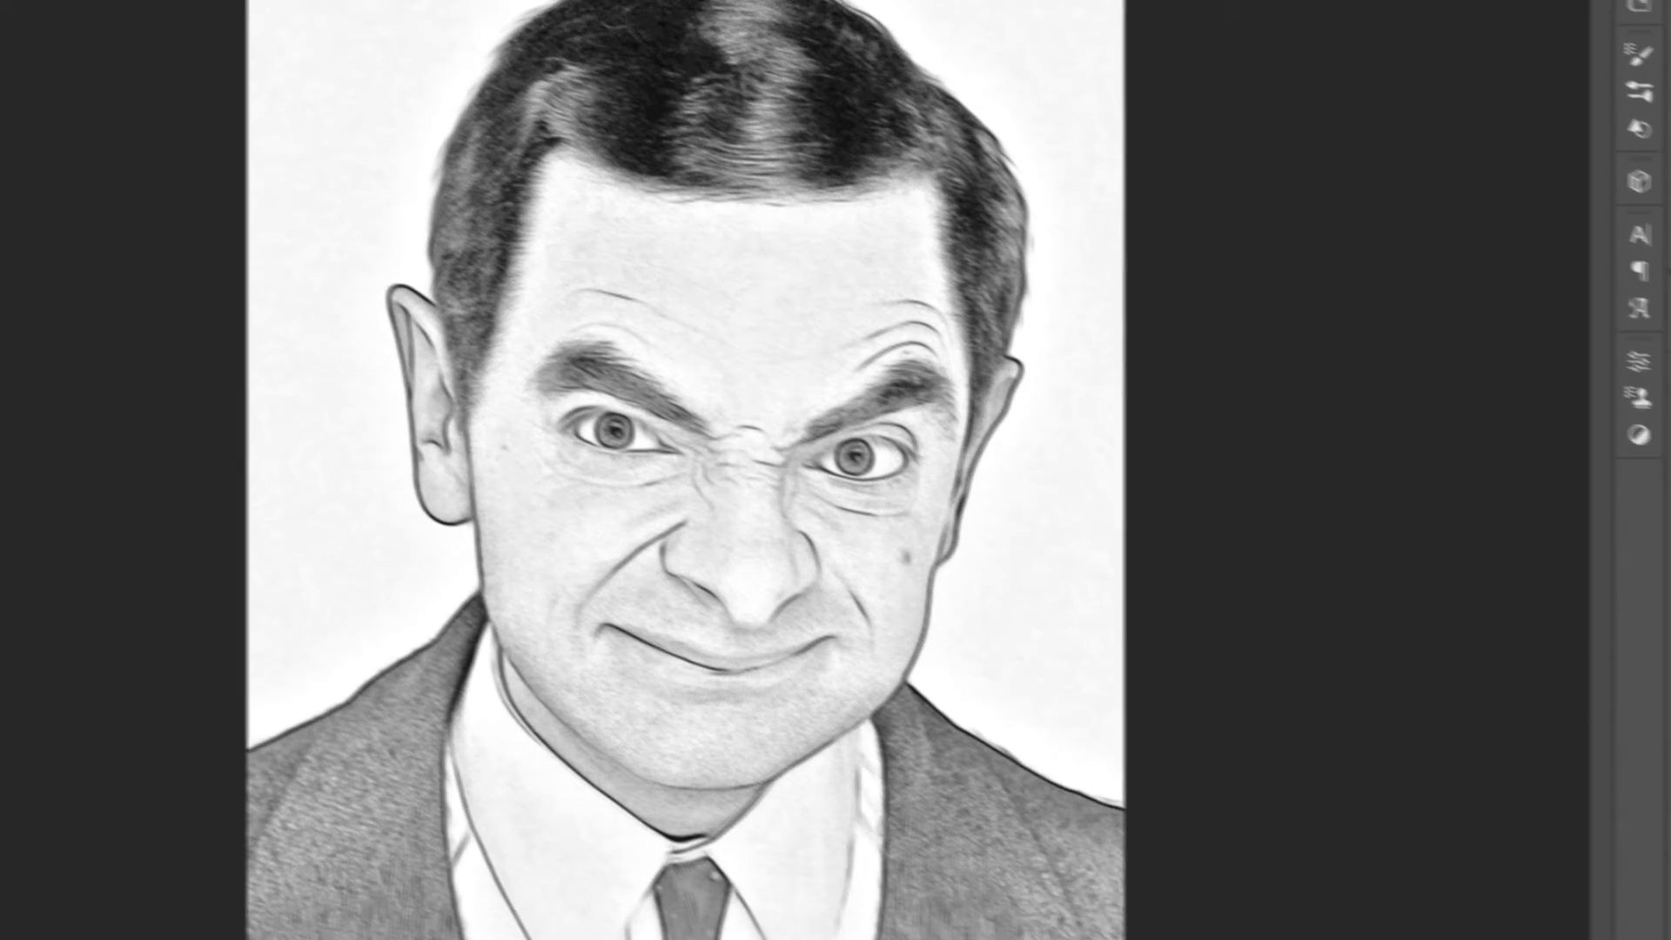
click(1382, 151)
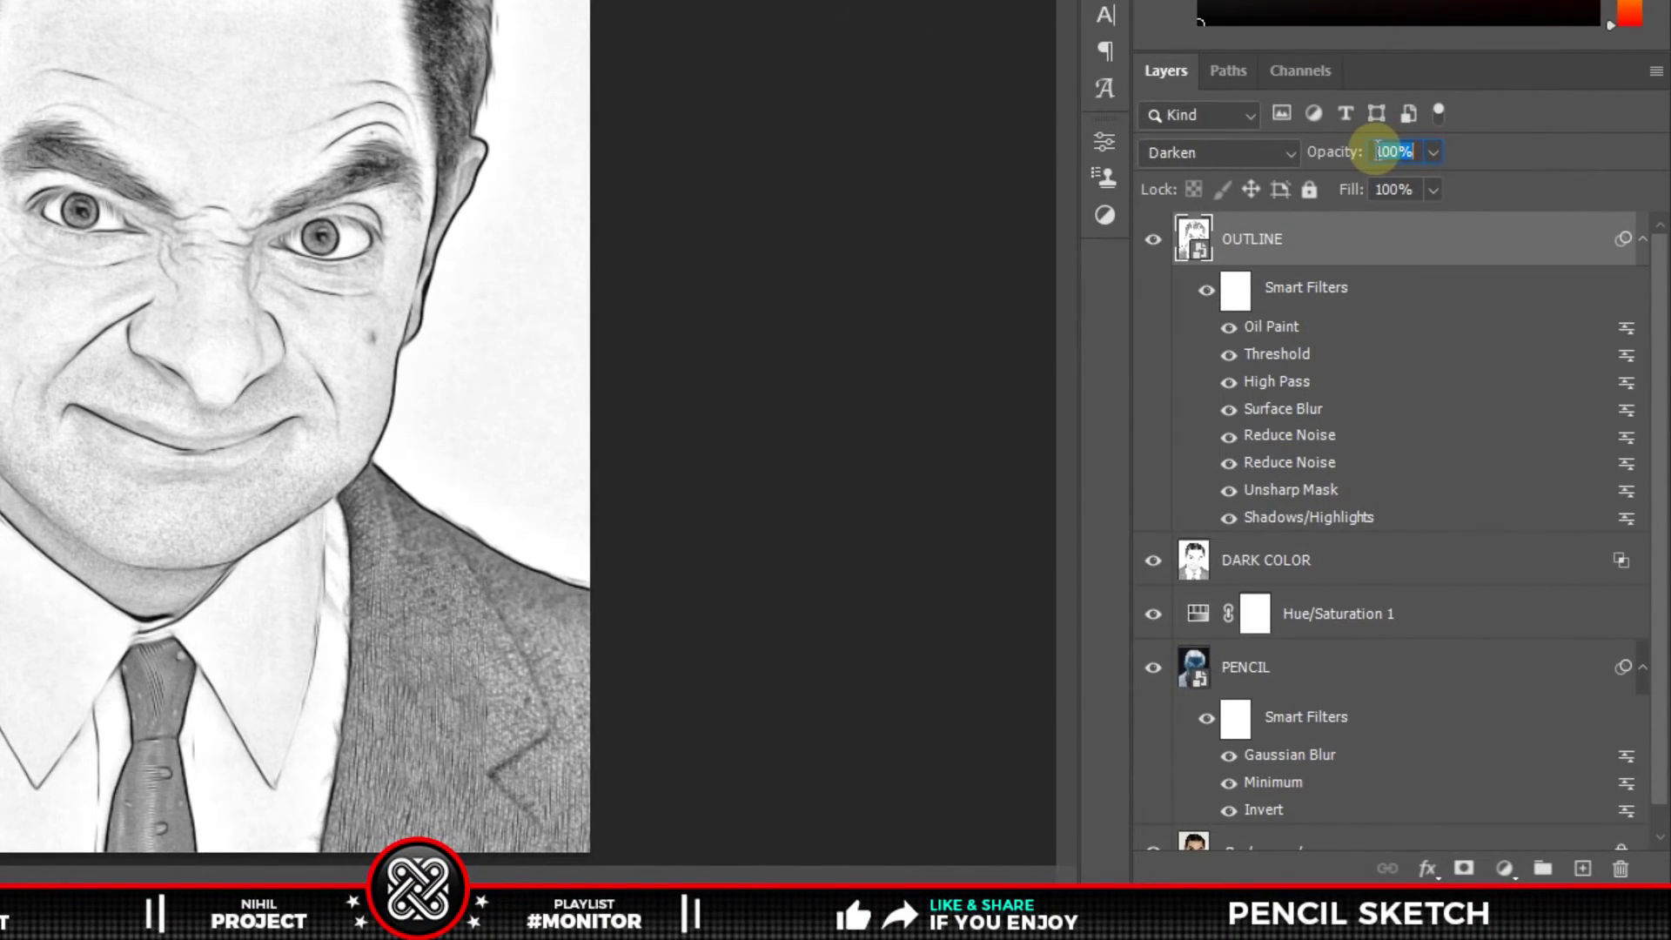
text(40)
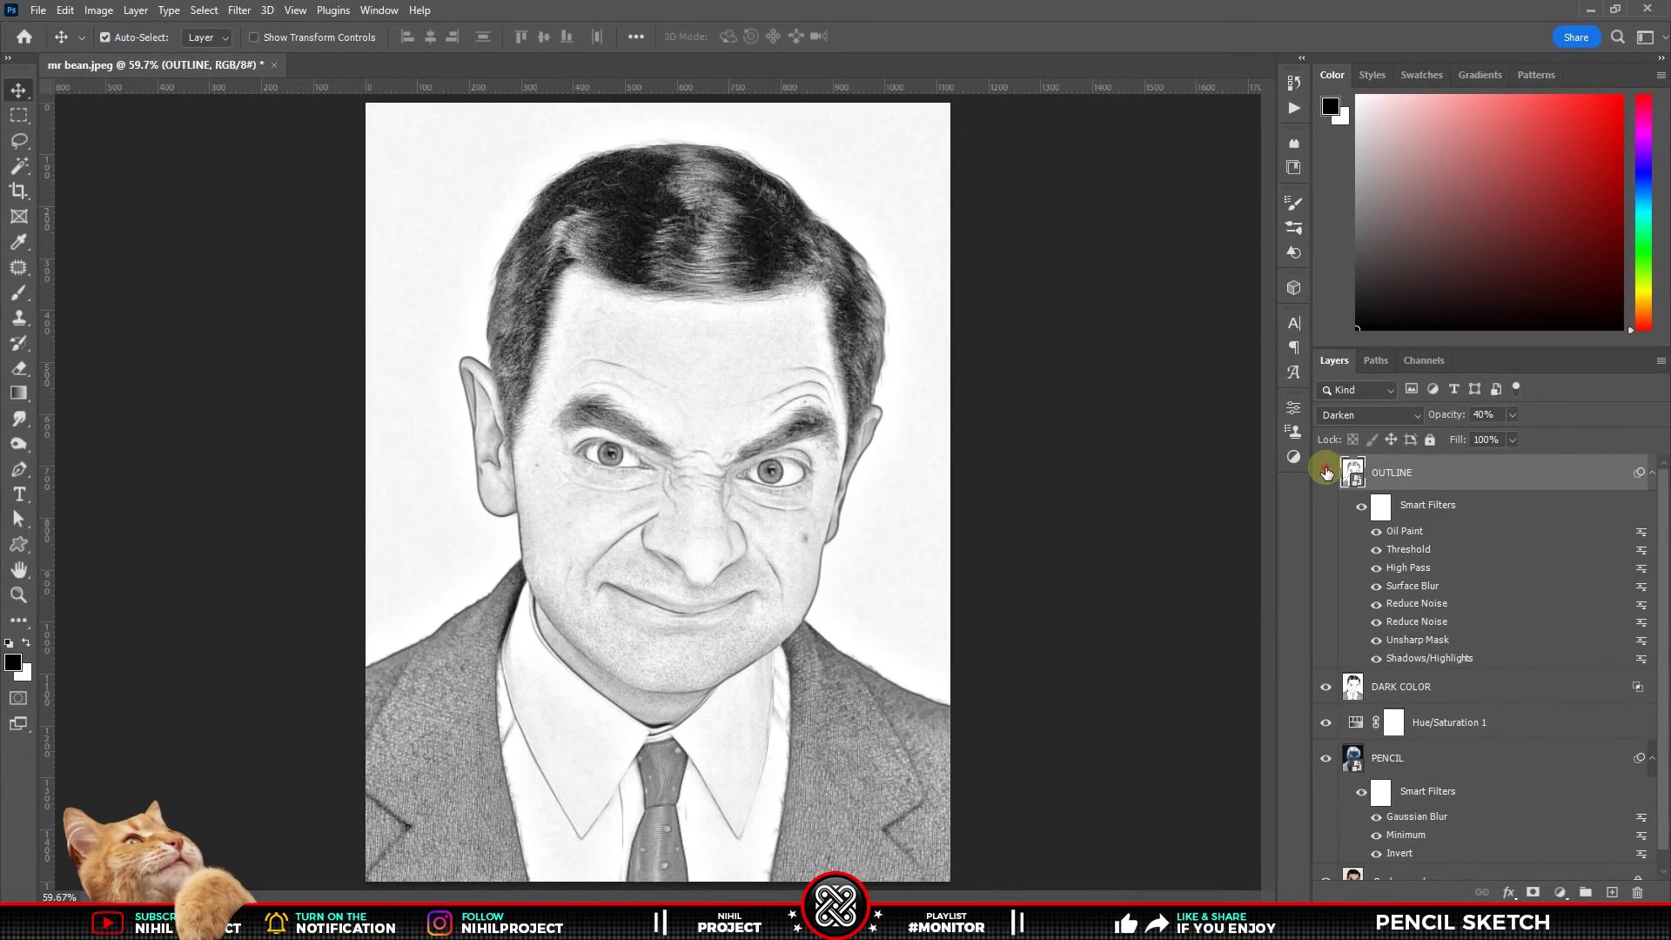
click(1326, 472)
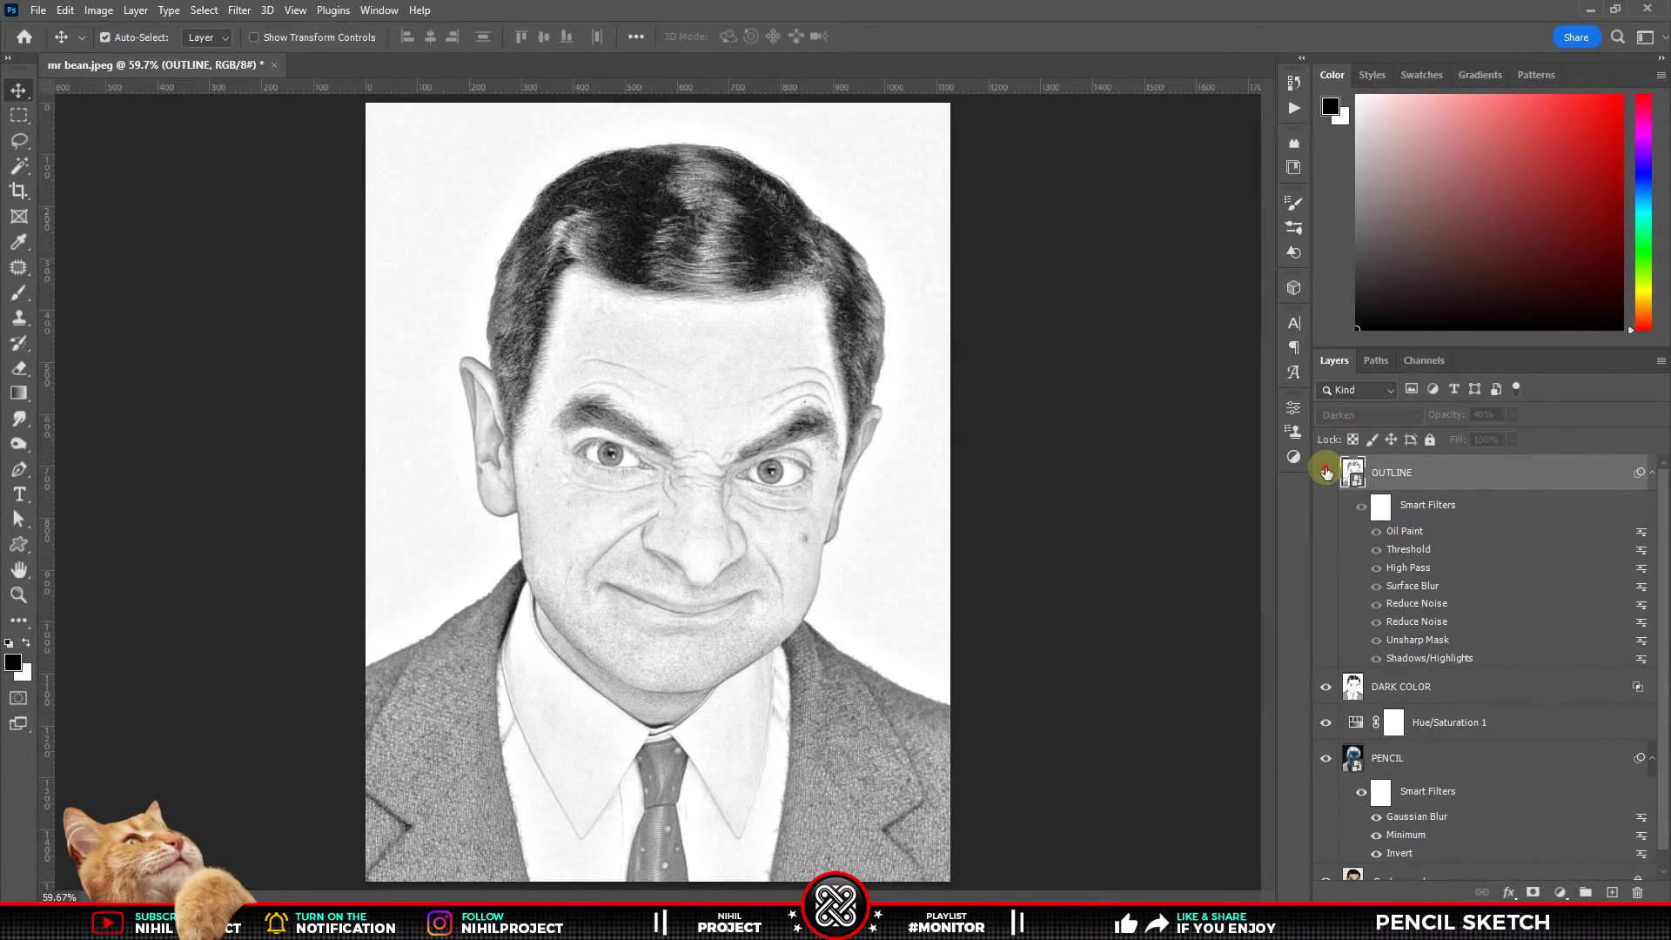
click(1326, 472)
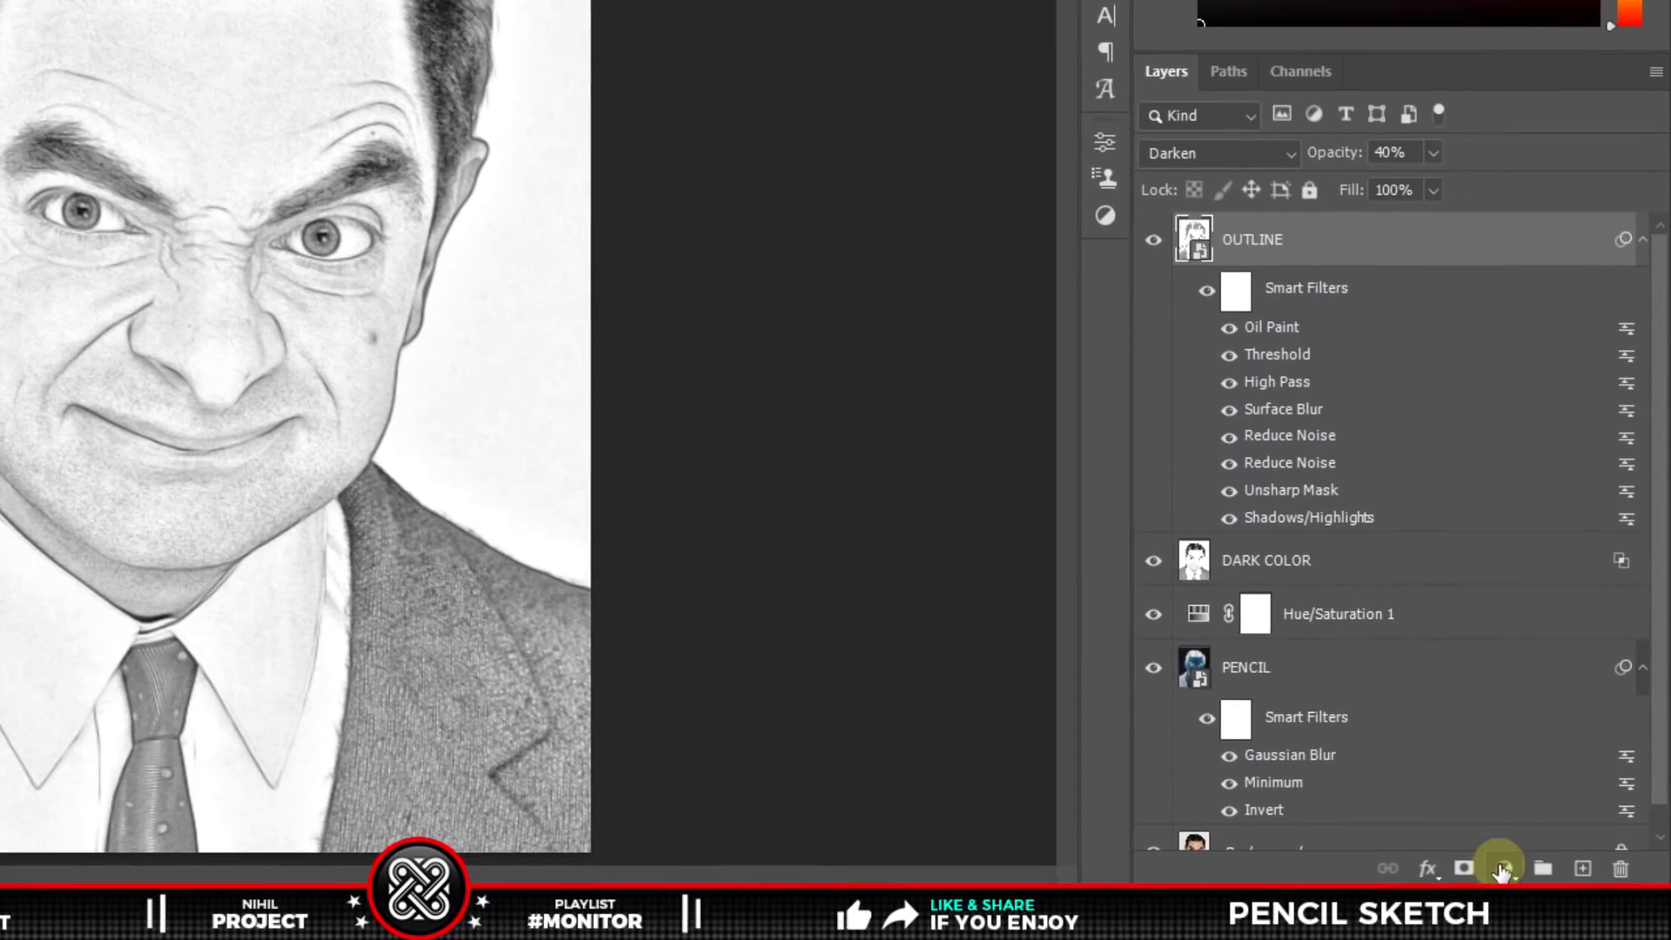
click(1557, 890)
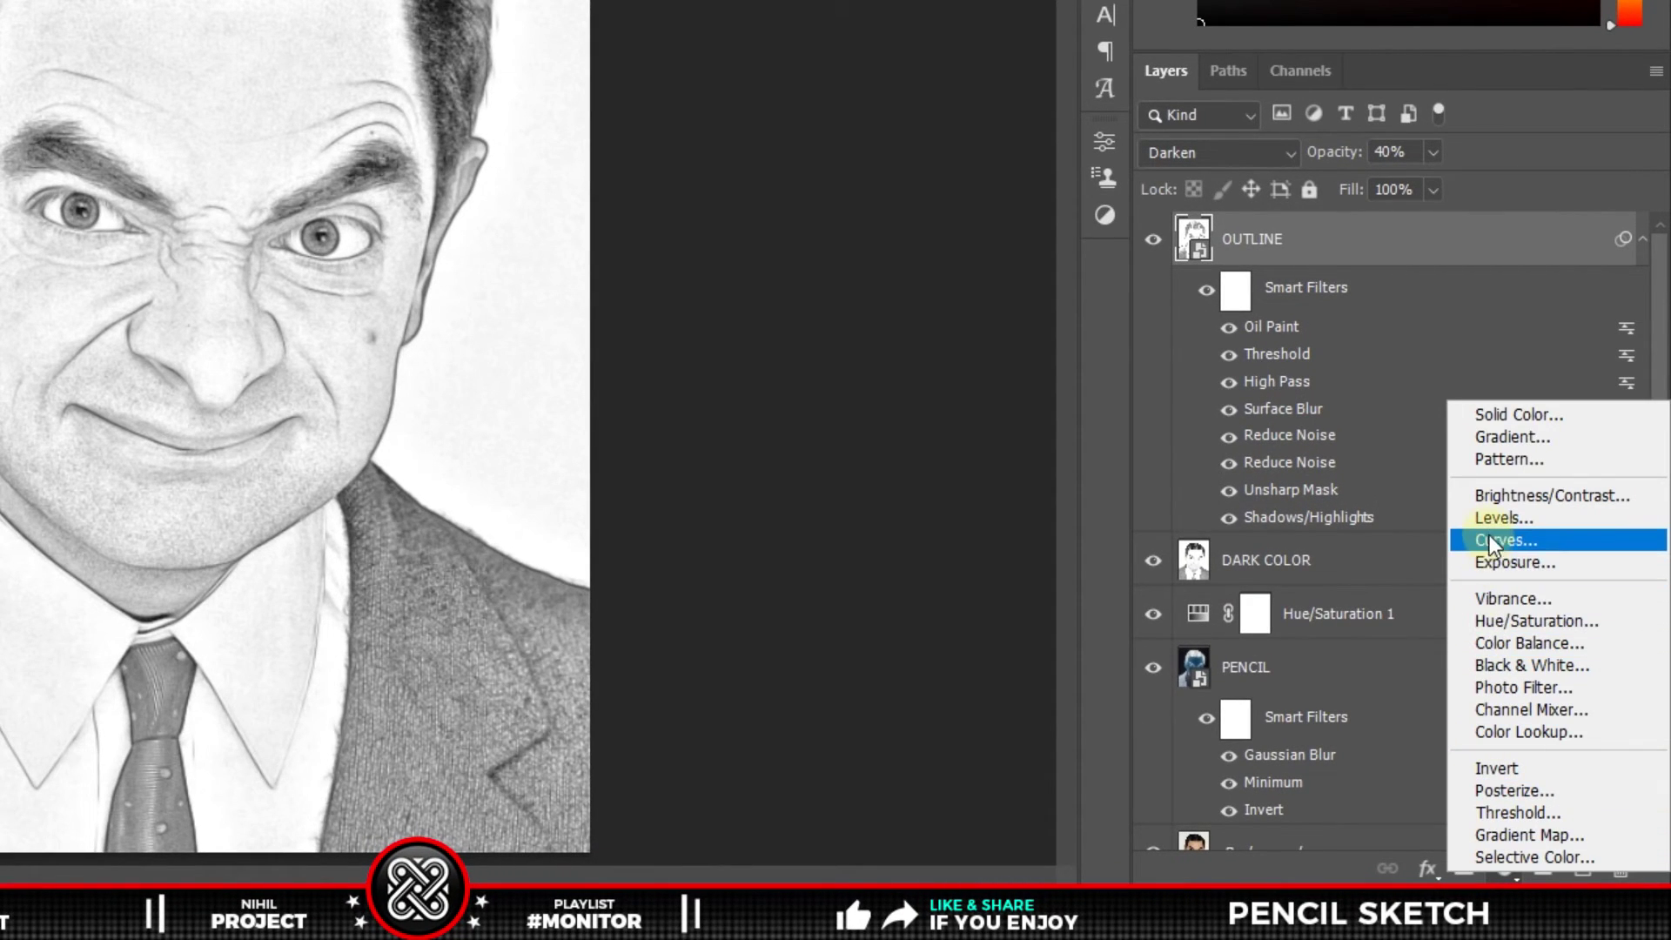
Add a Levels adjustment with output levels 10 and 245, toggling it to compare before and after
click(1504, 518)
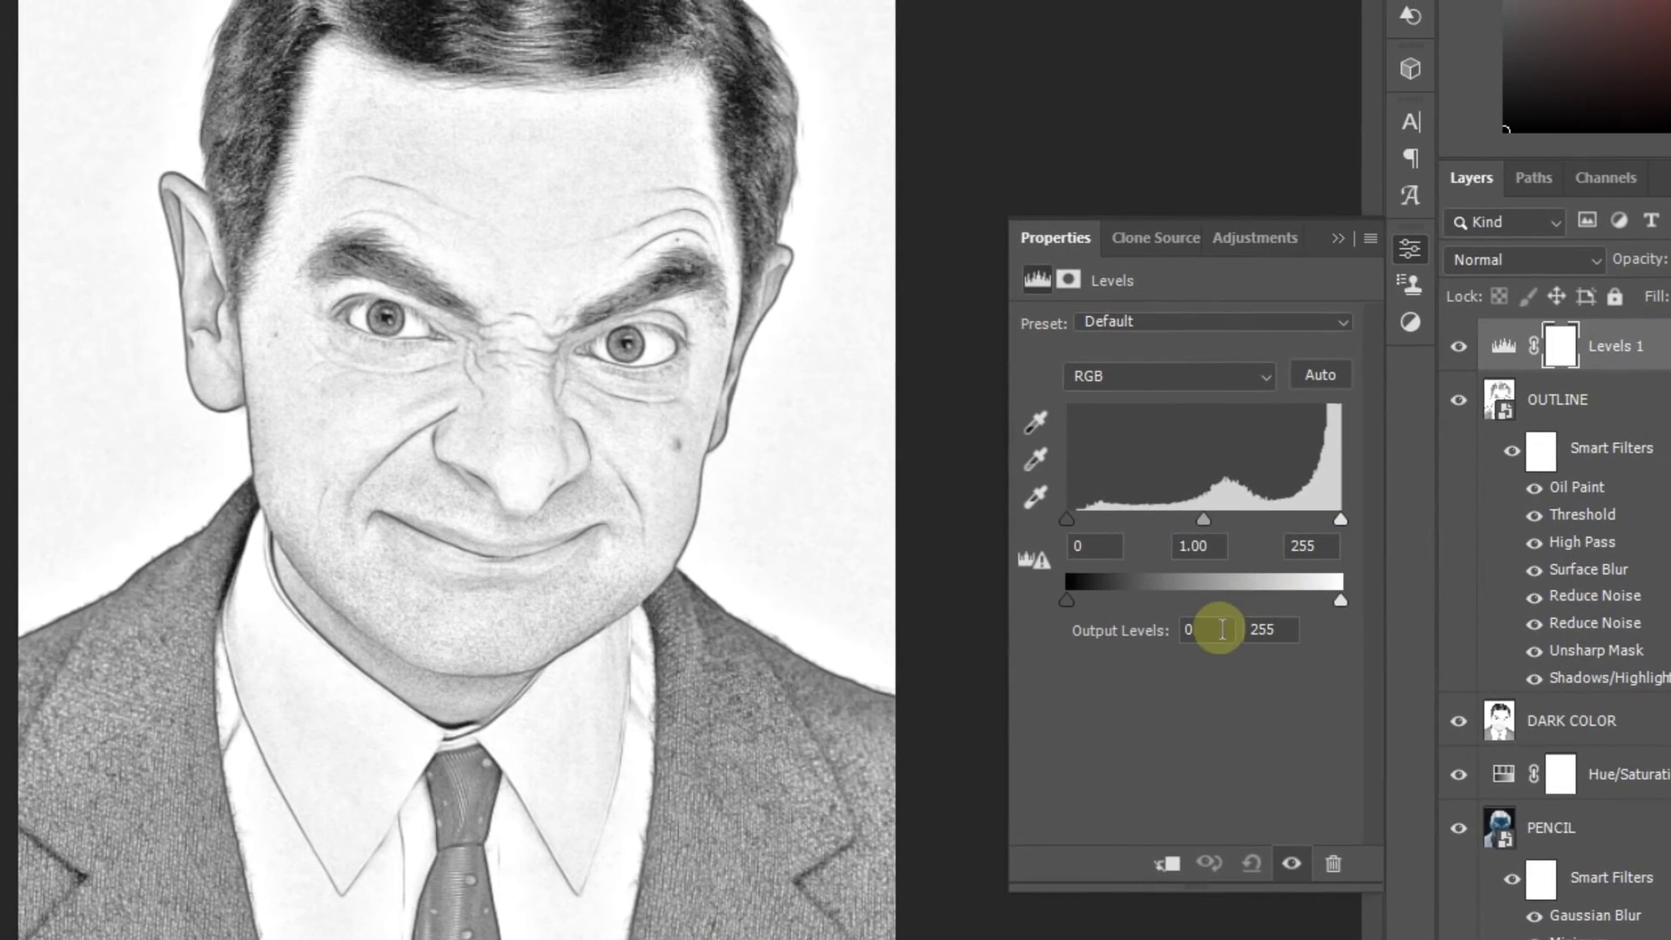
text(10)
key(Return)
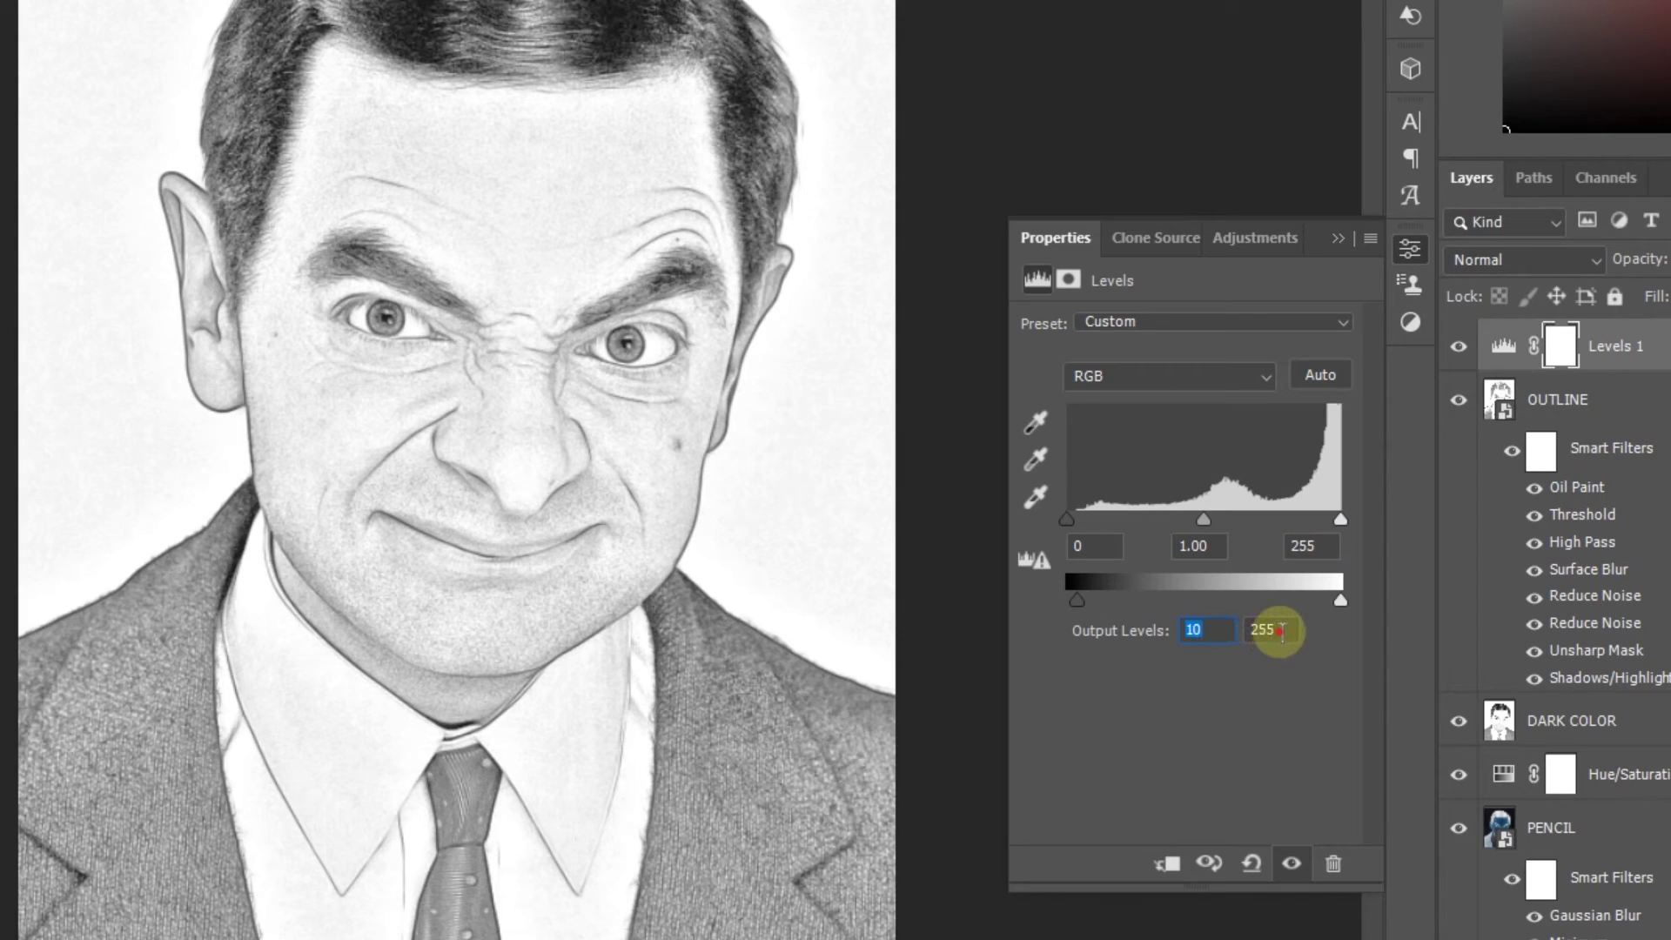
text(245)
key(Return)
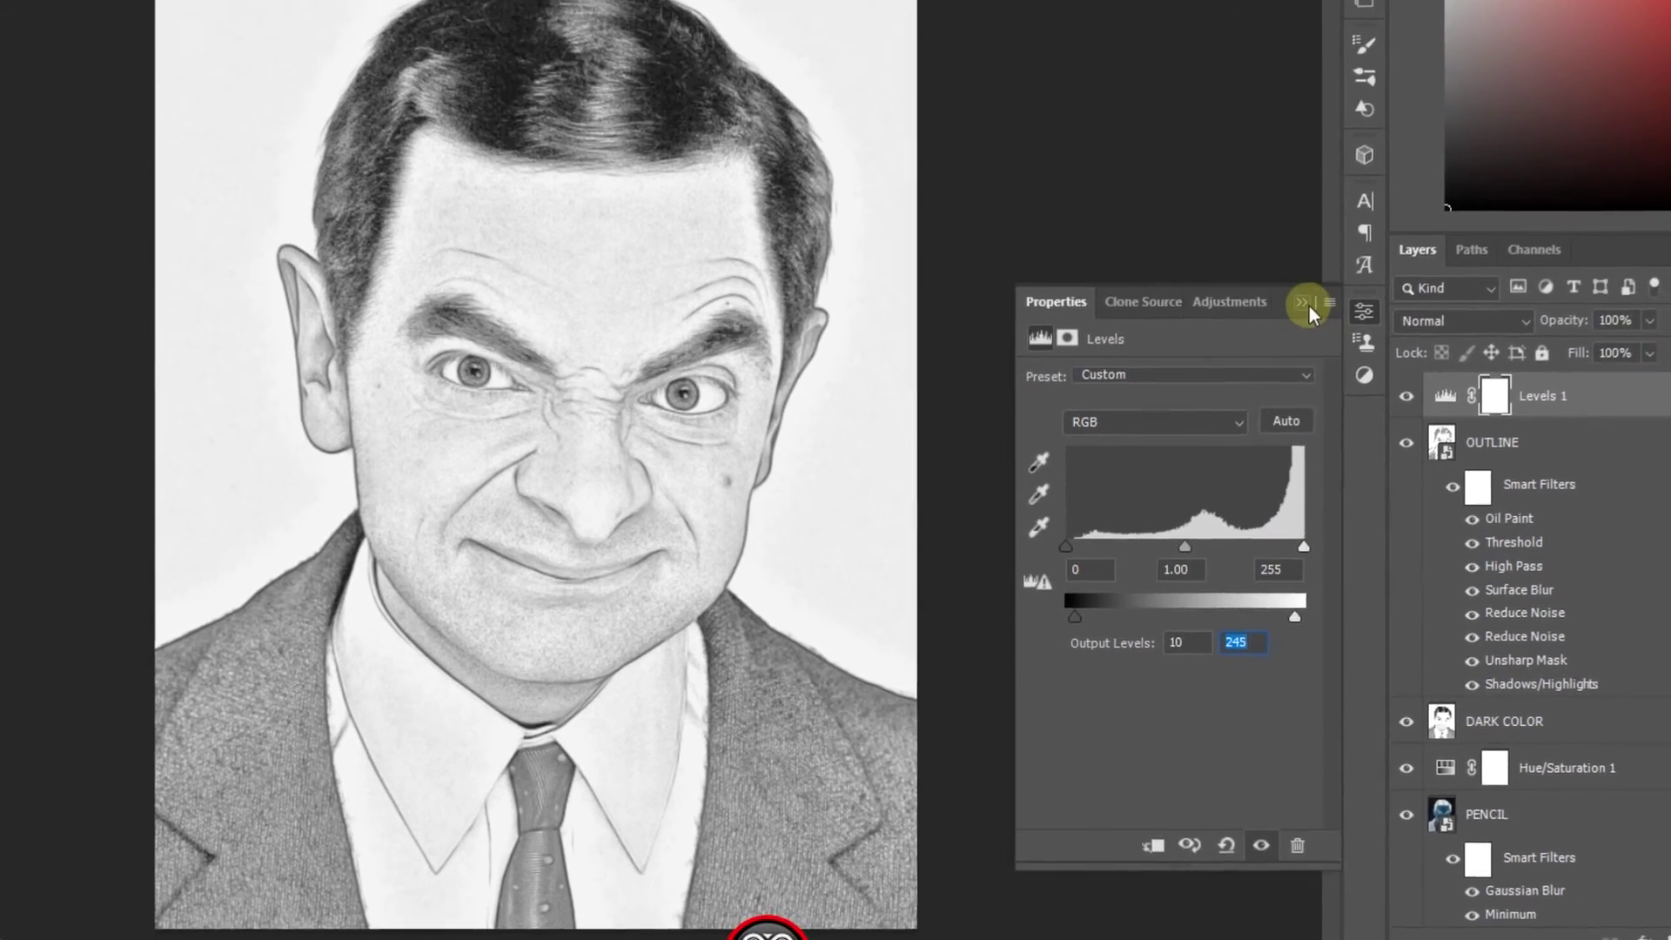
click(1313, 299)
click(1336, 470)
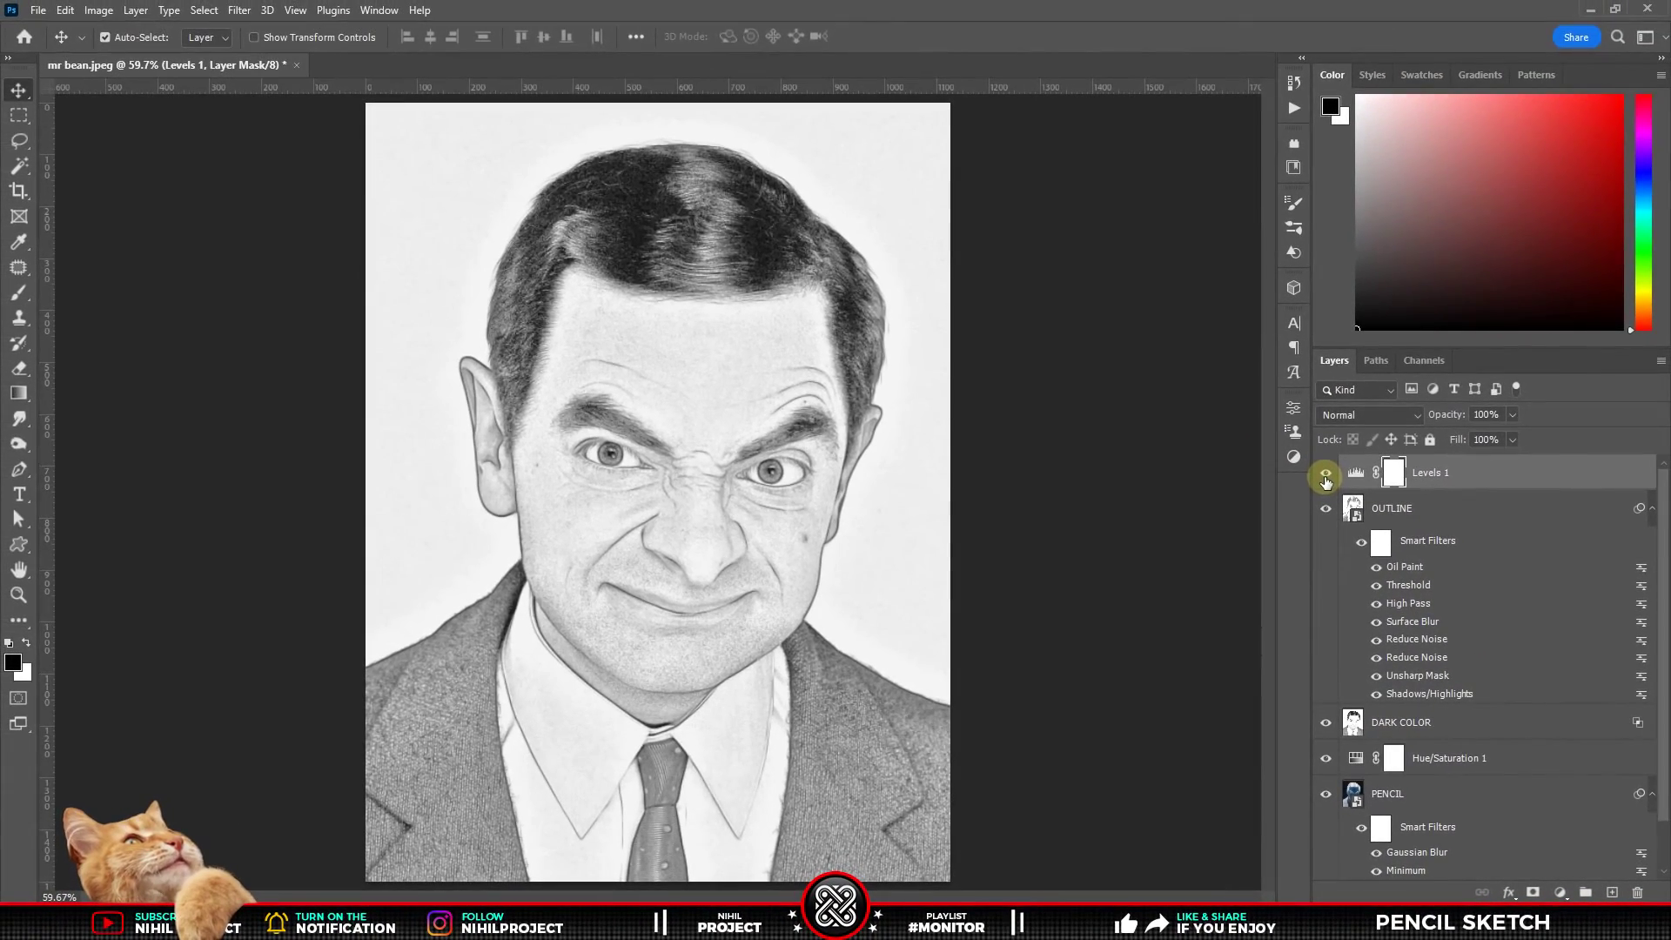
scroll(693, 494, up, 3)
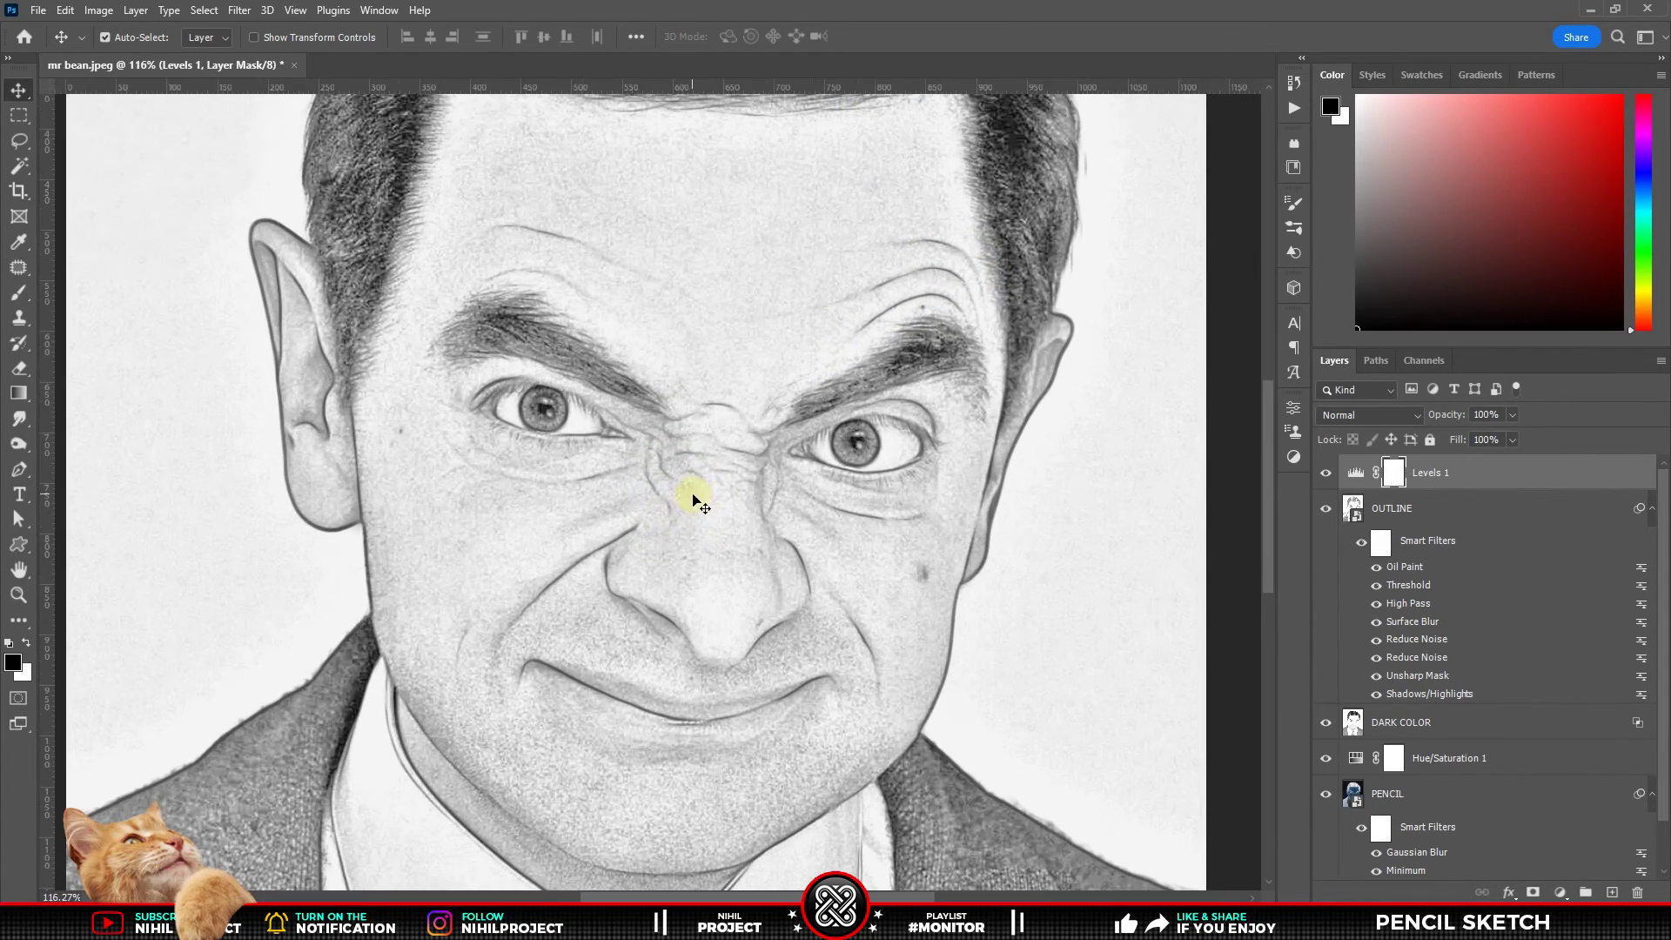
click(1326, 473)
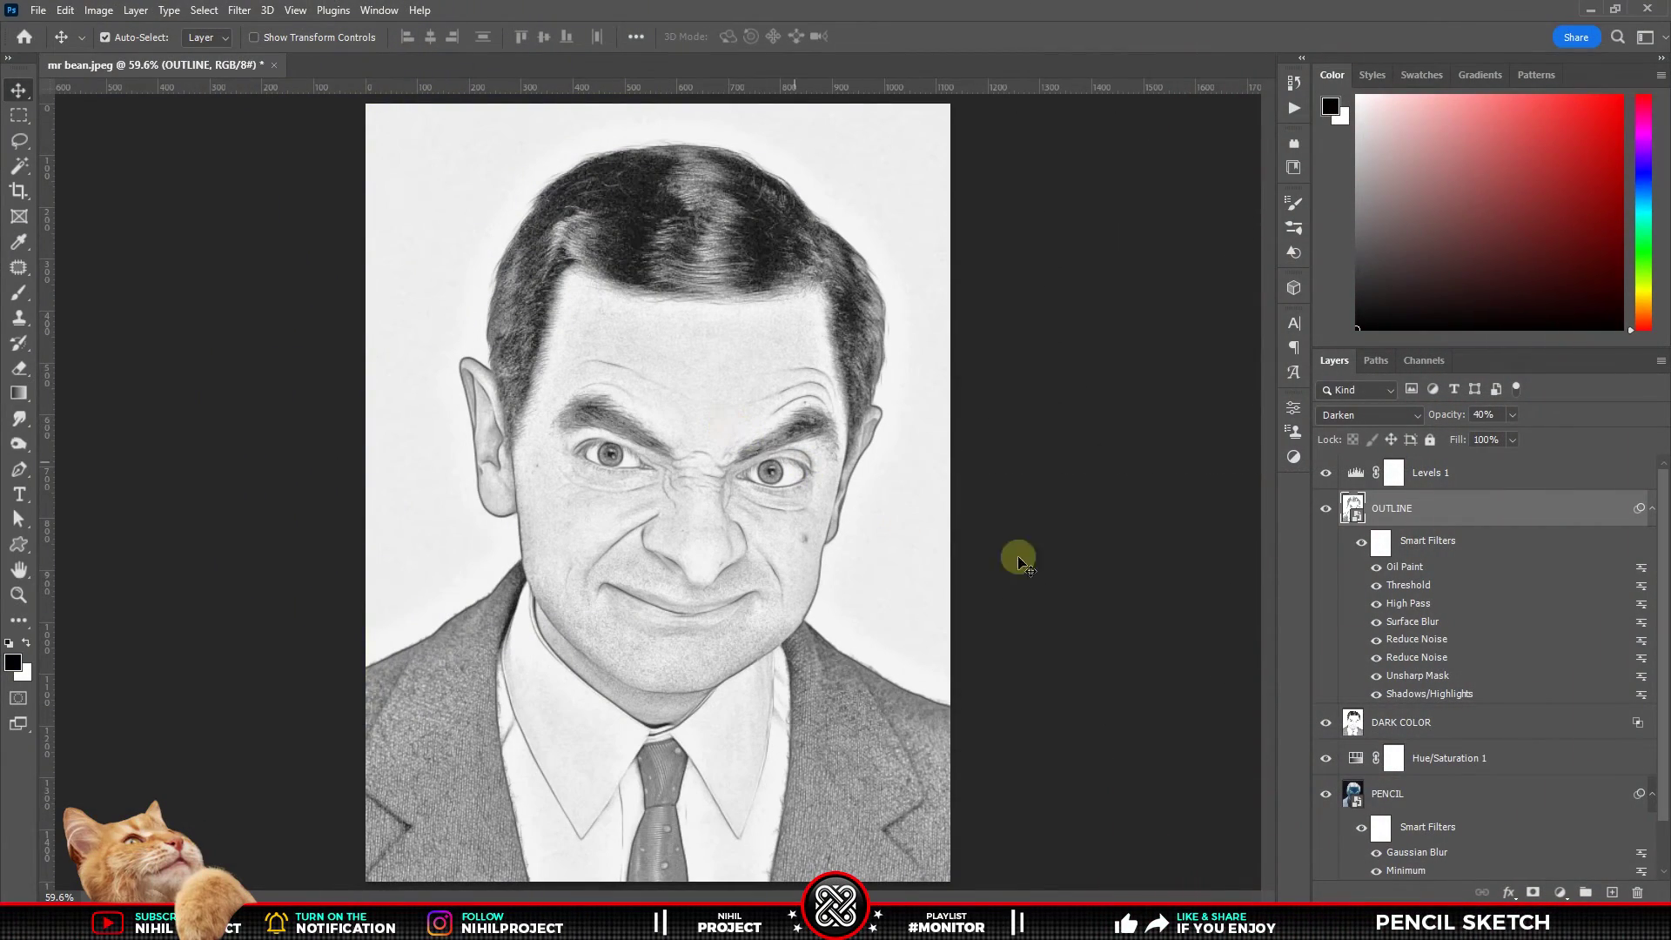
On the Background layer, Magic Wand the plain backdrop and invert to select Mr Bean
scroll(1464, 625, down, 2)
click(1421, 866)
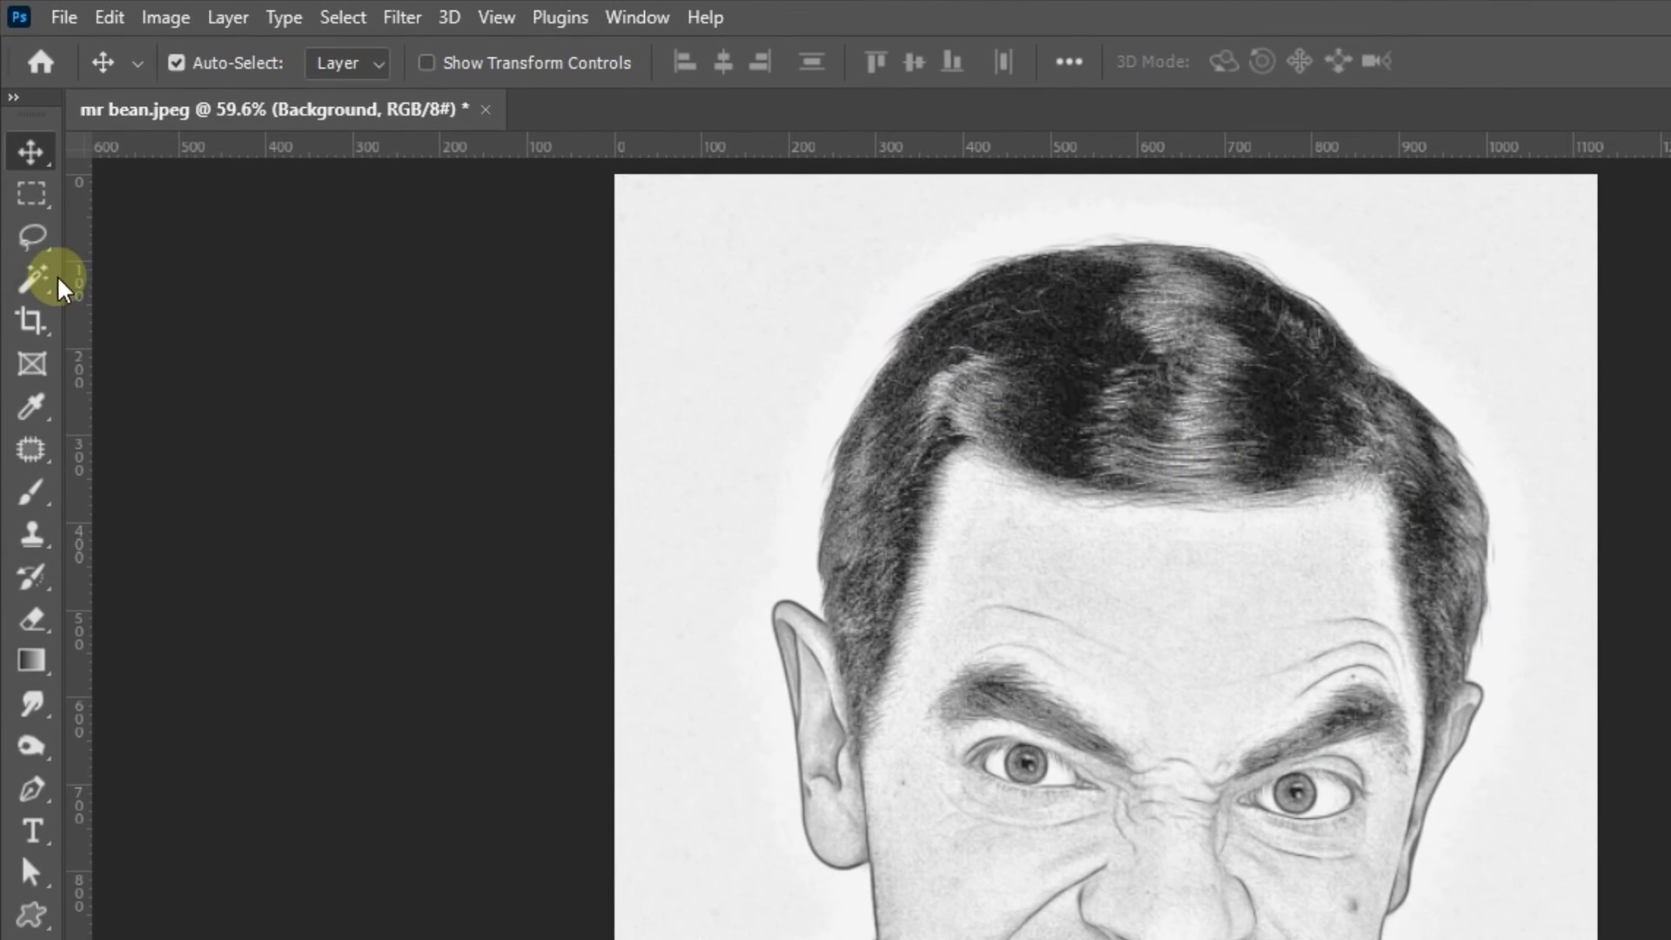
click(32, 279)
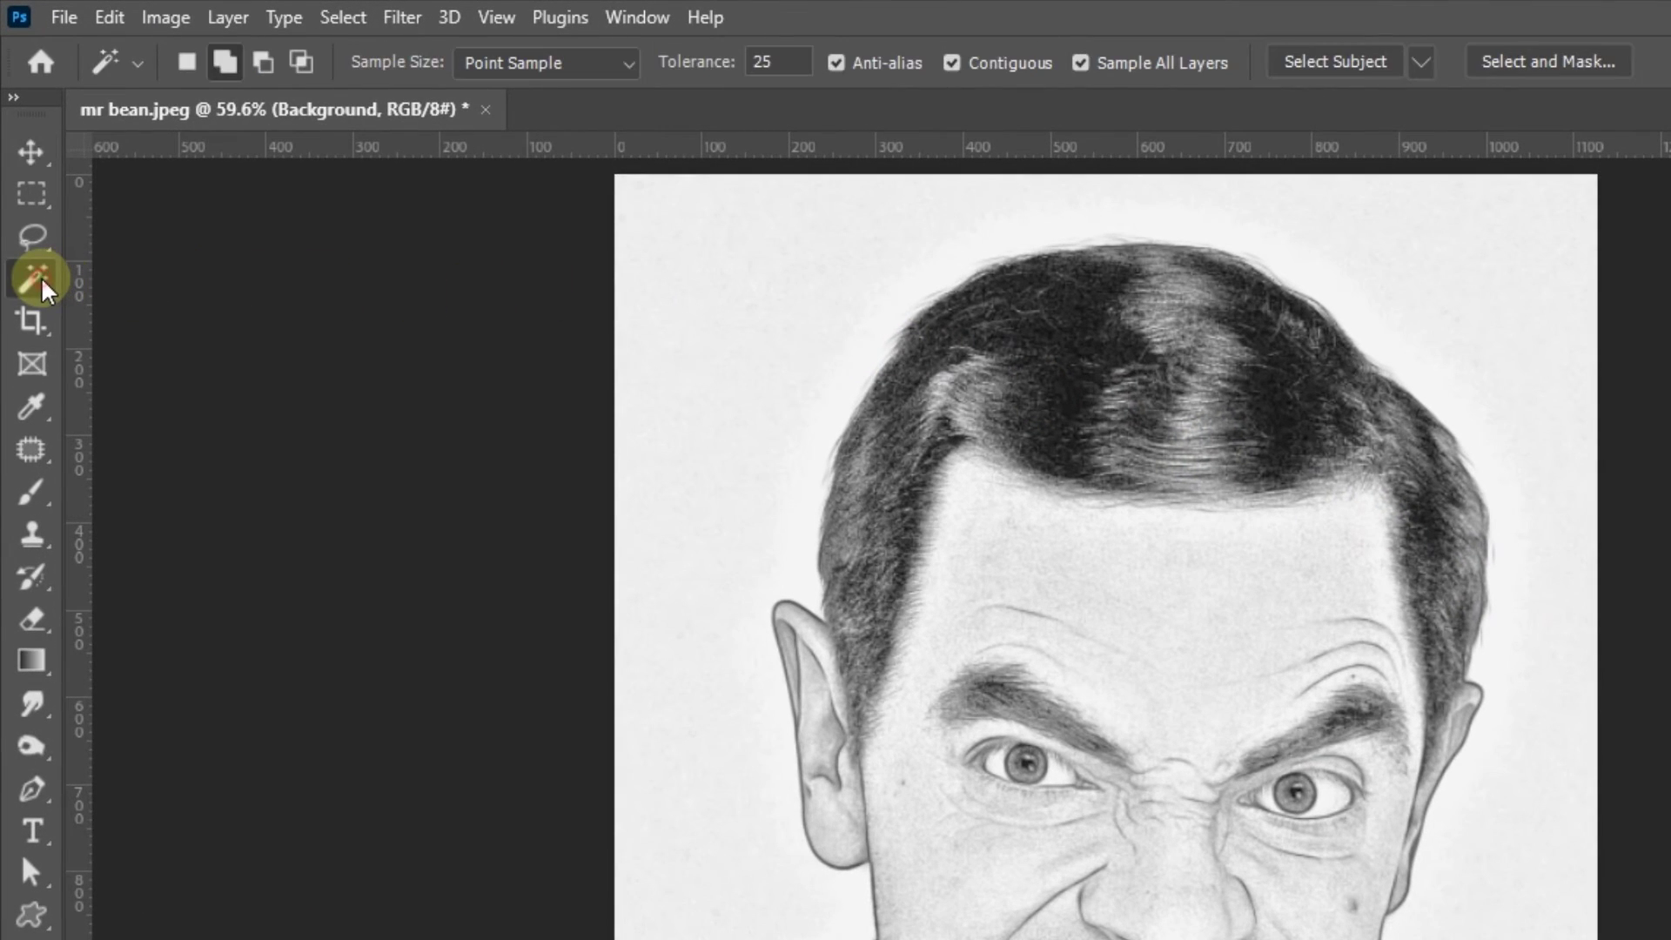
click(131, 343)
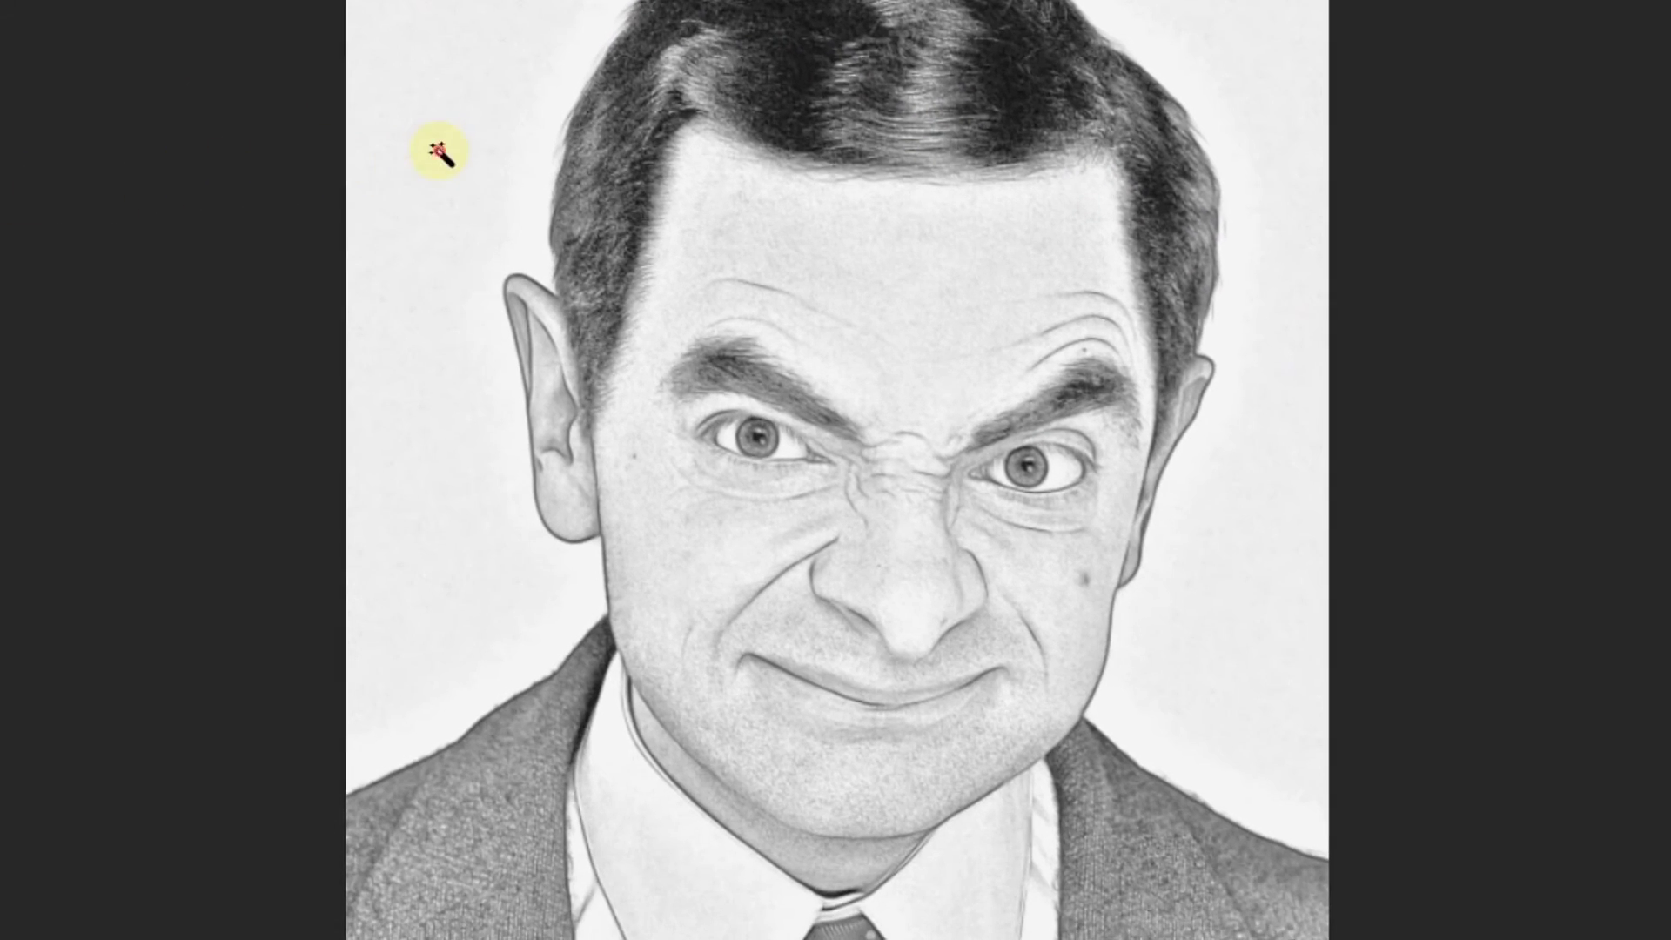
click(441, 152)
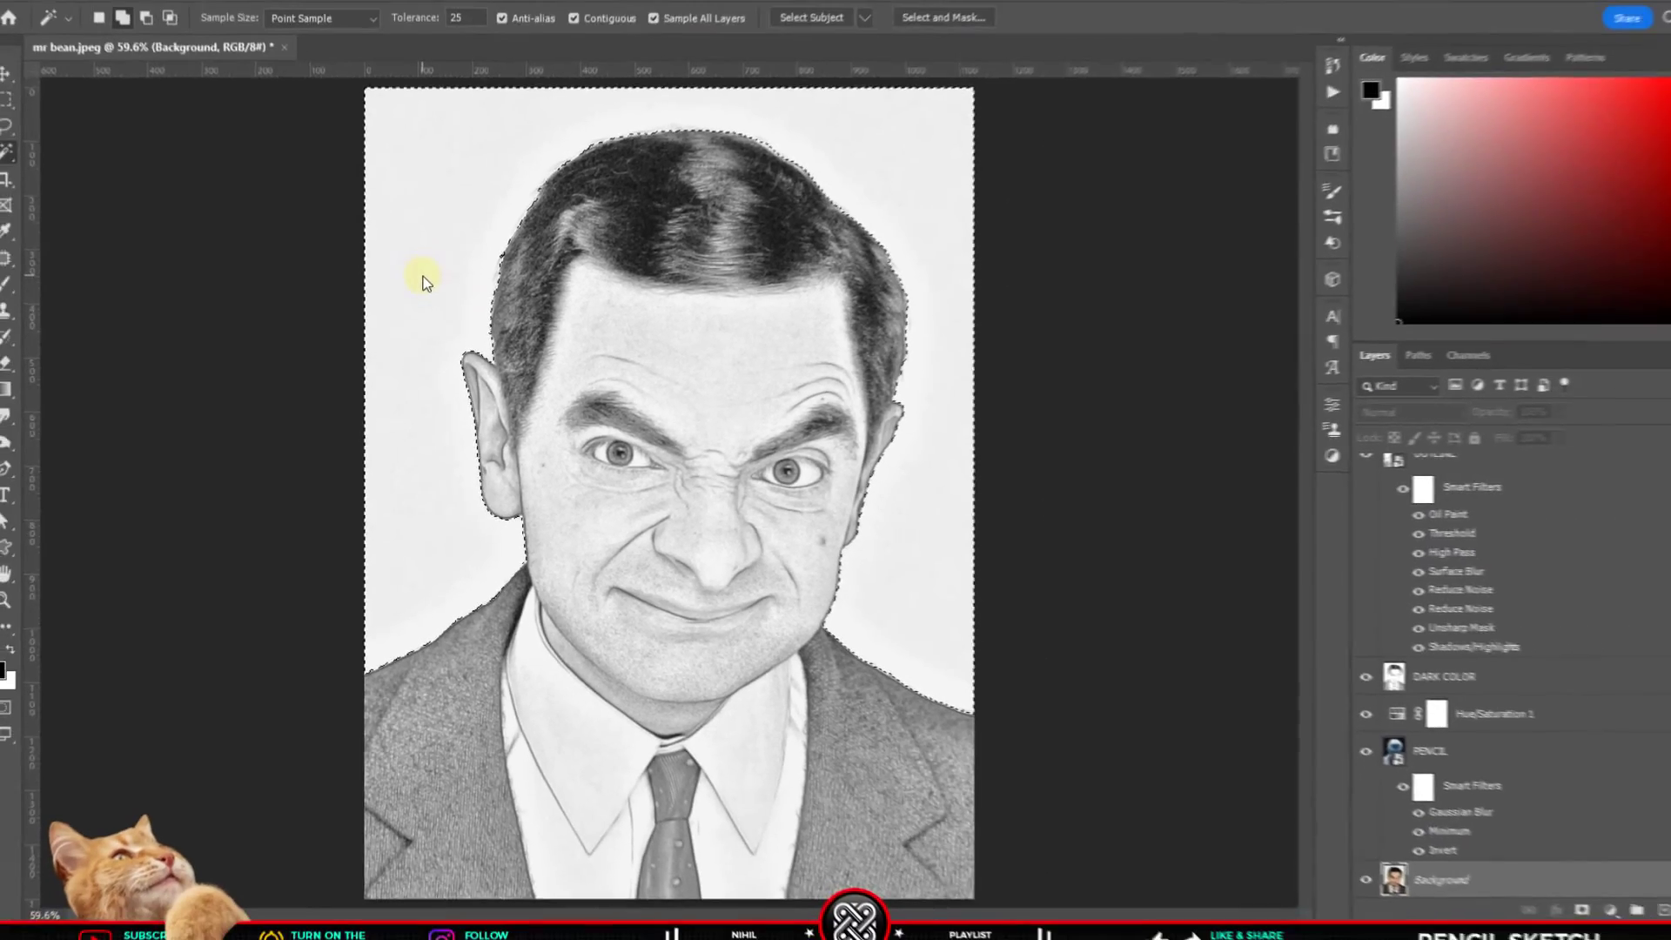
key(ctrl+shift+i)
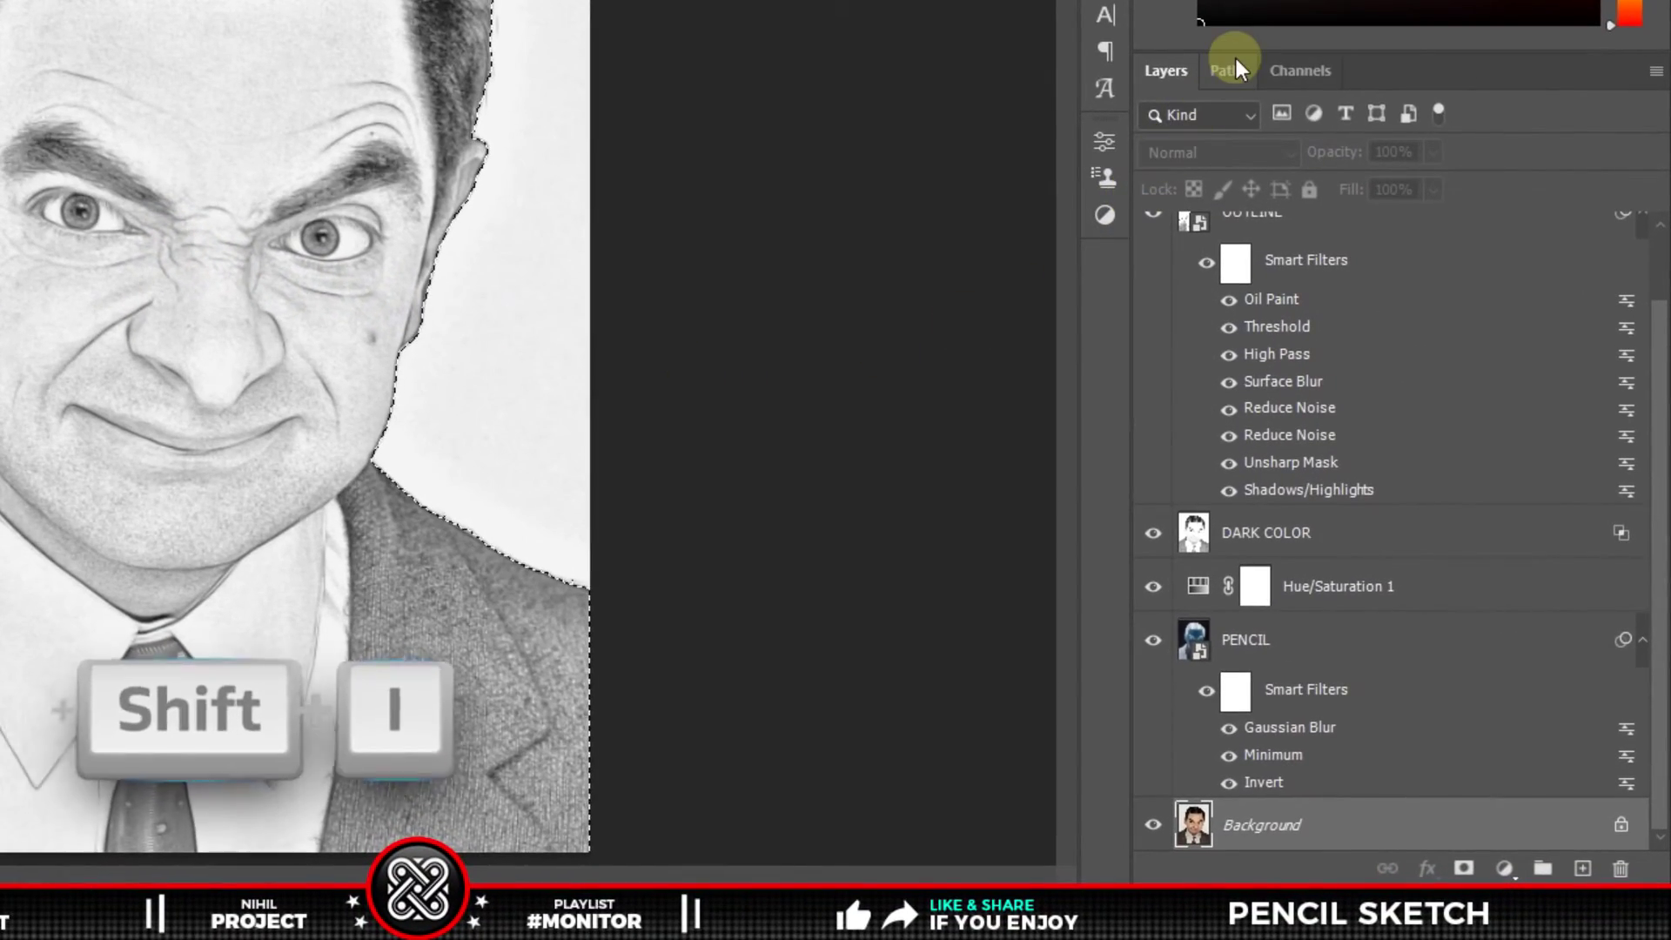
Convert the selection into a work path with 4.5 pixel tolerance, then select the DARK COLOR layer
click(1234, 70)
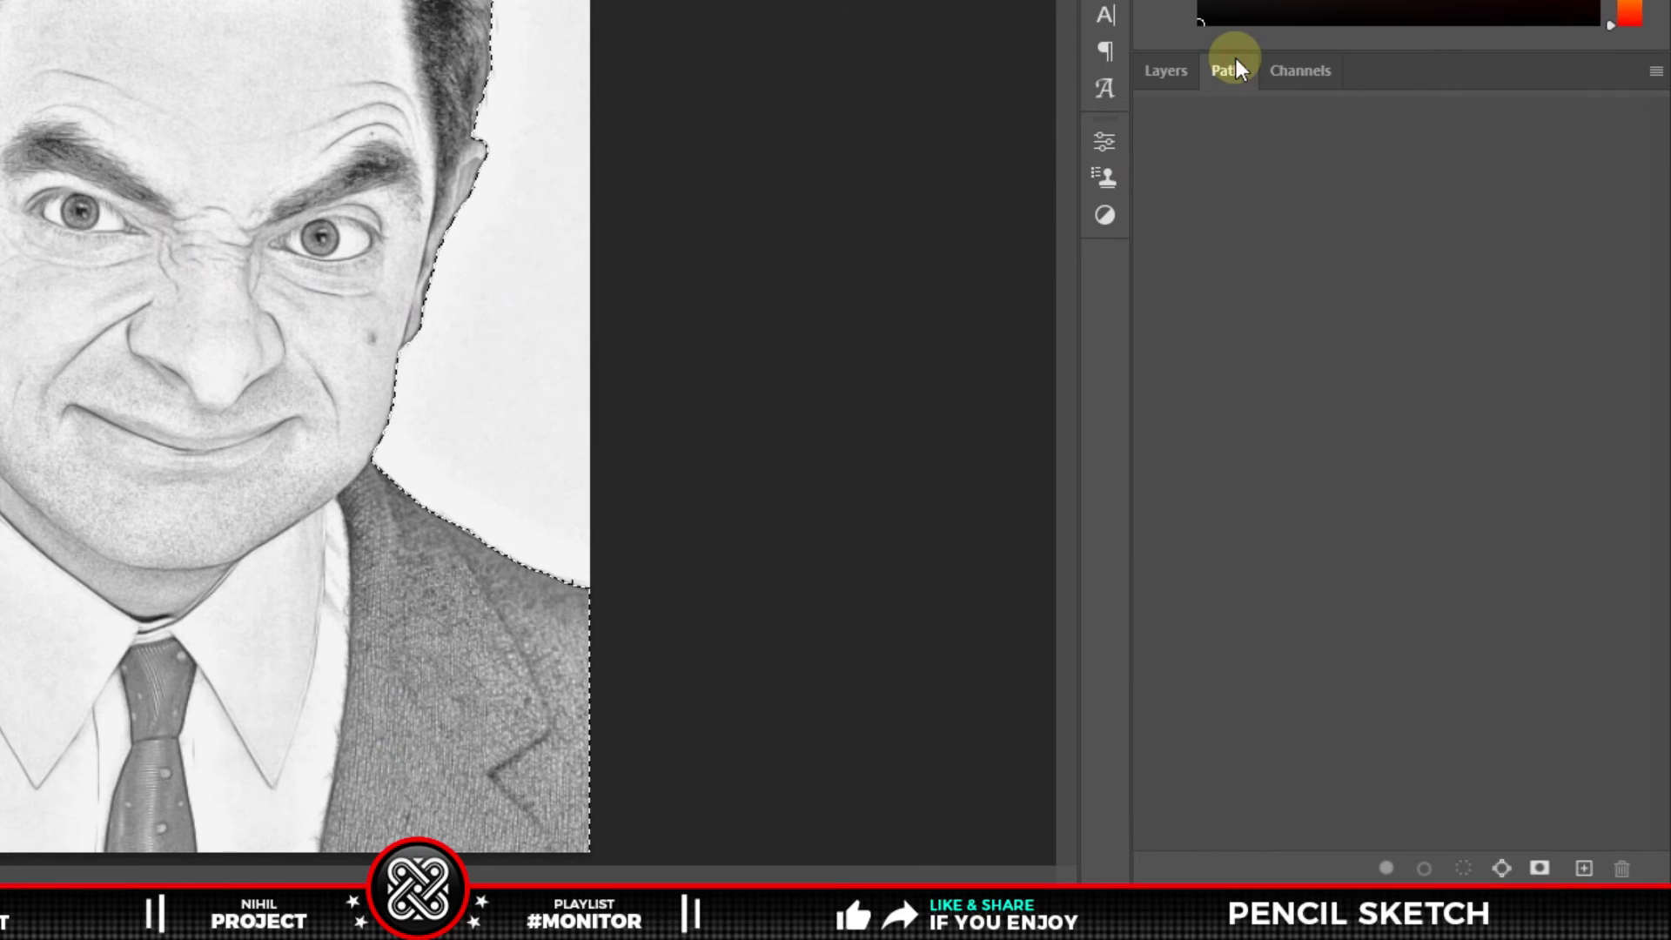
click(1654, 75)
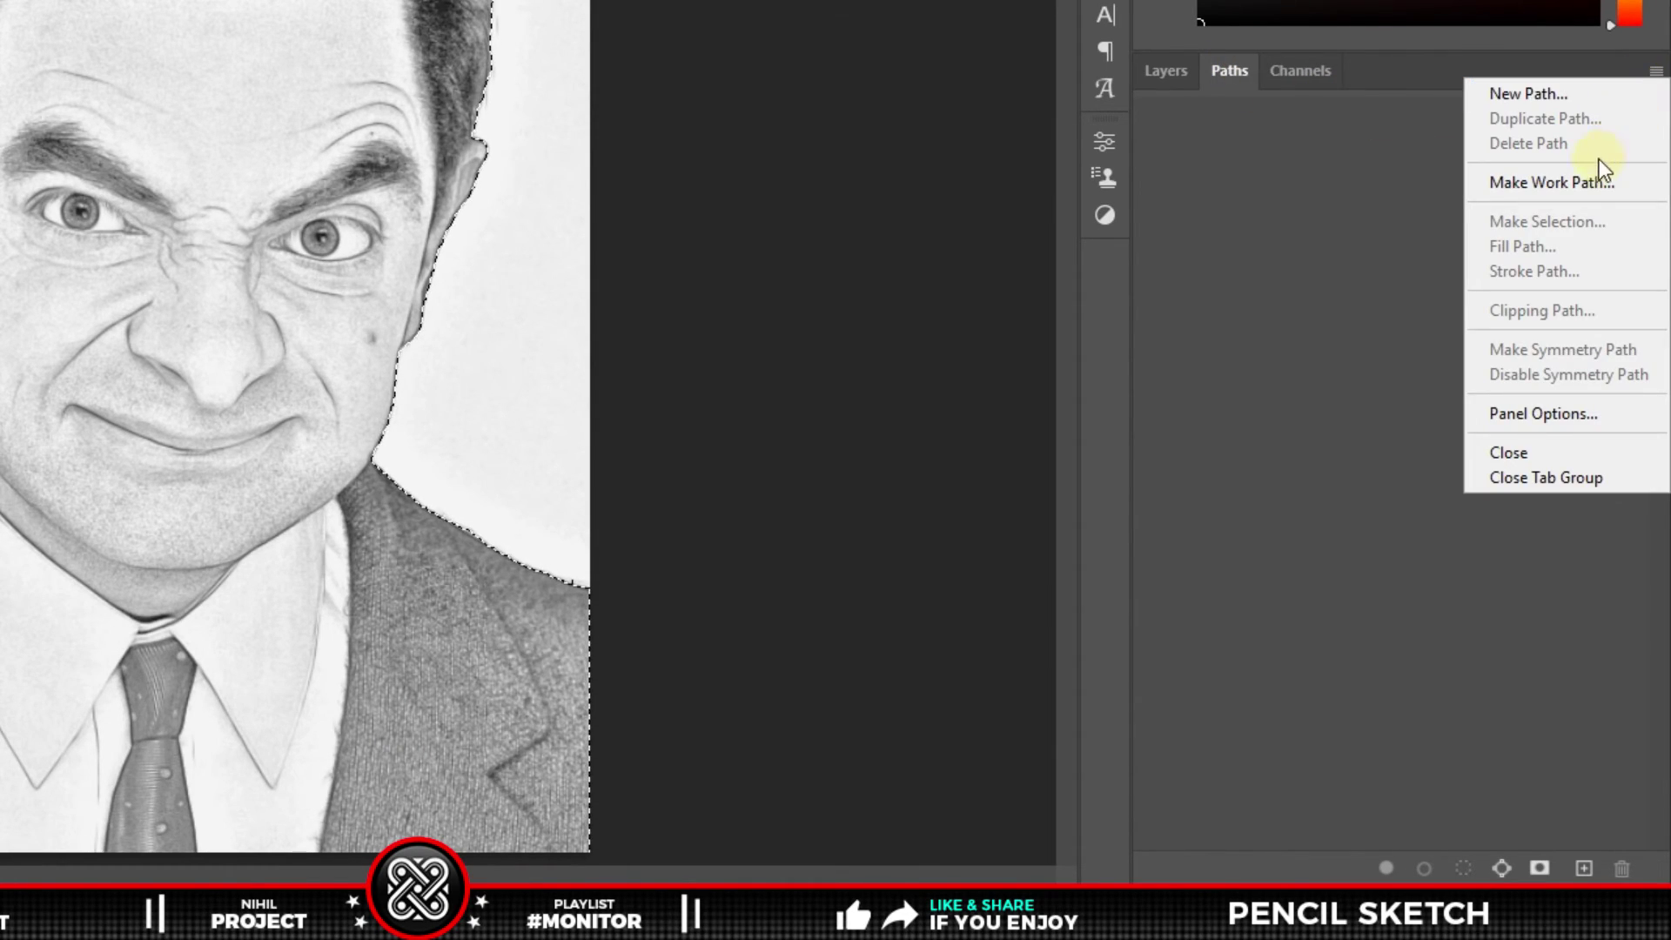
click(1516, 183)
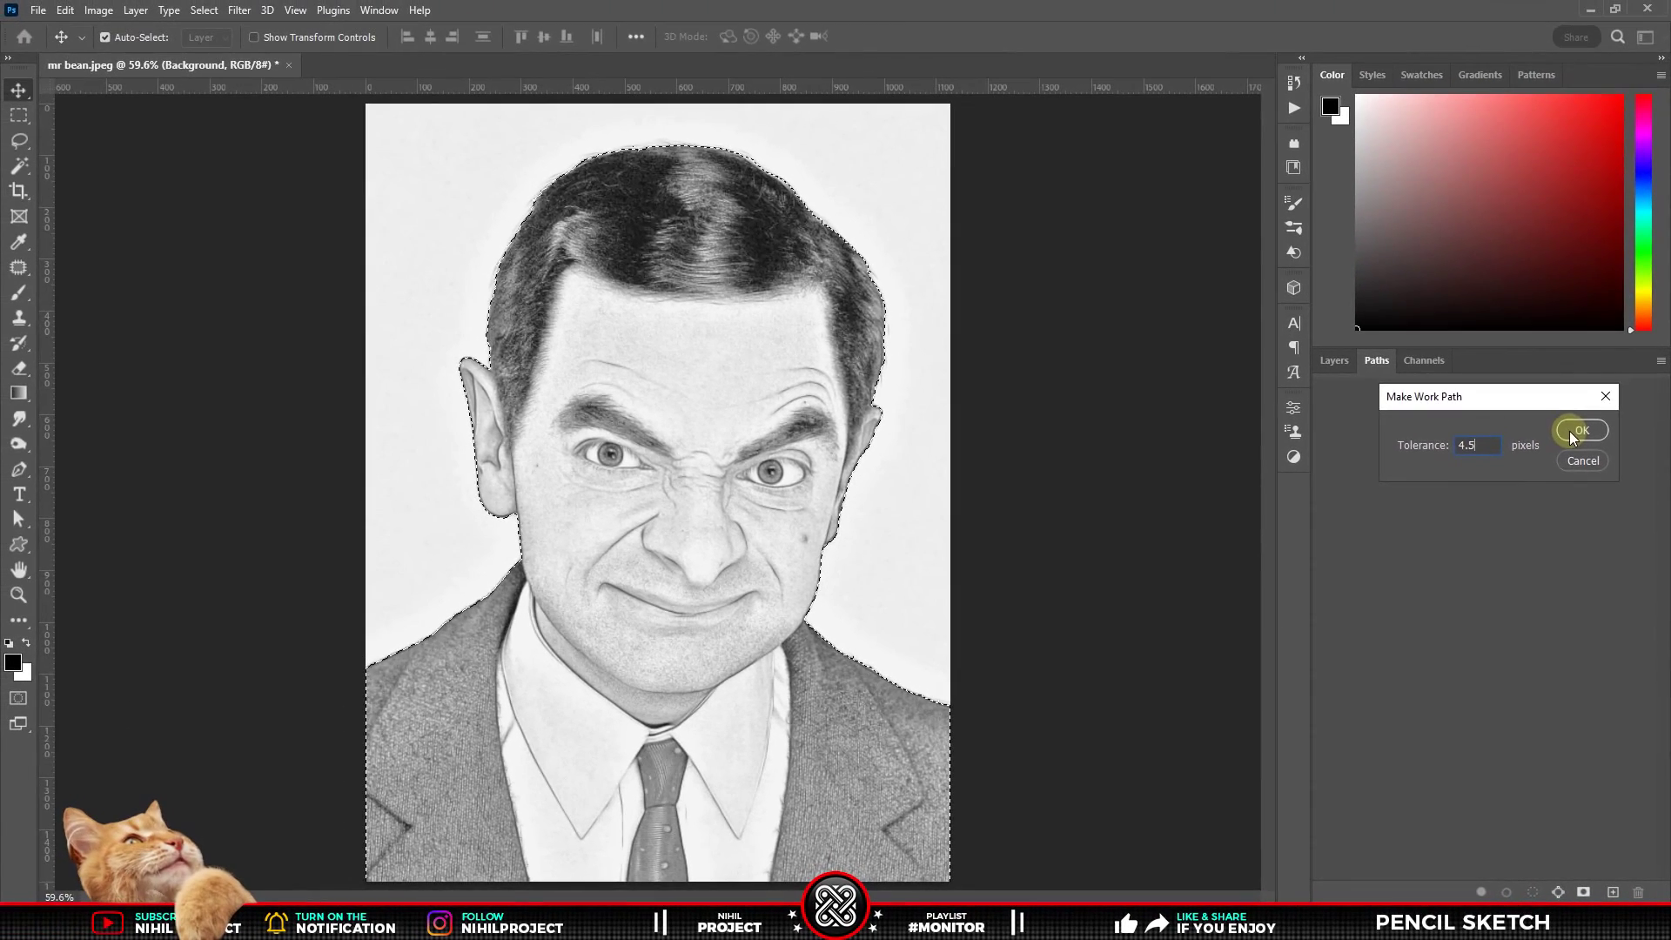
click(1575, 430)
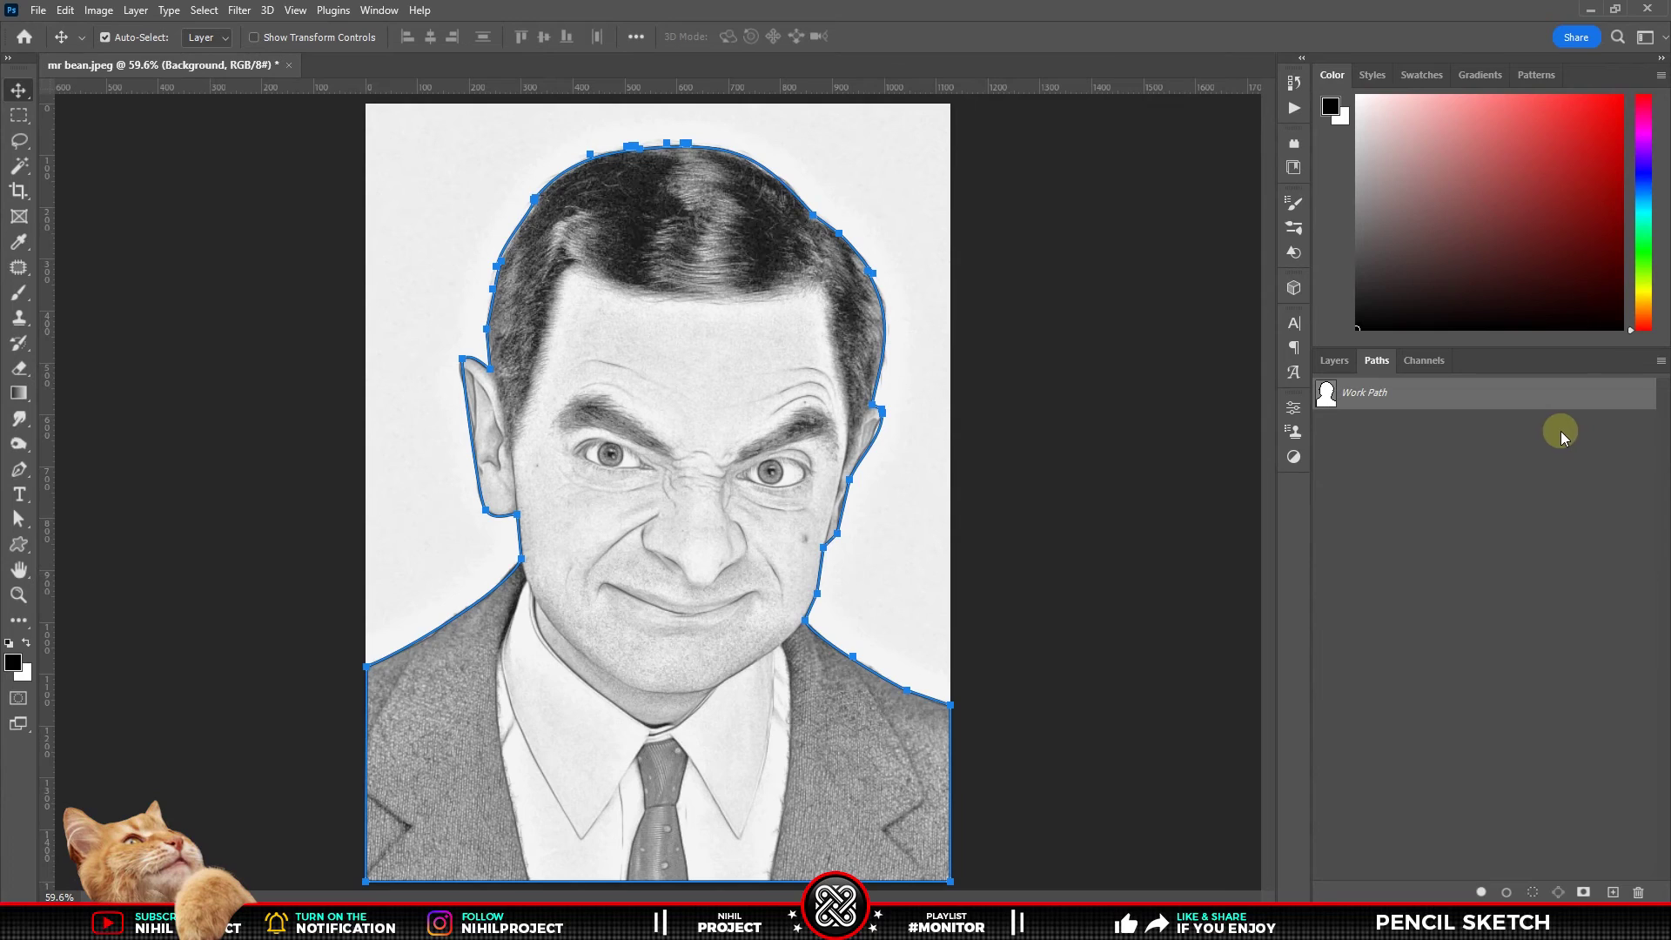
click(1331, 361)
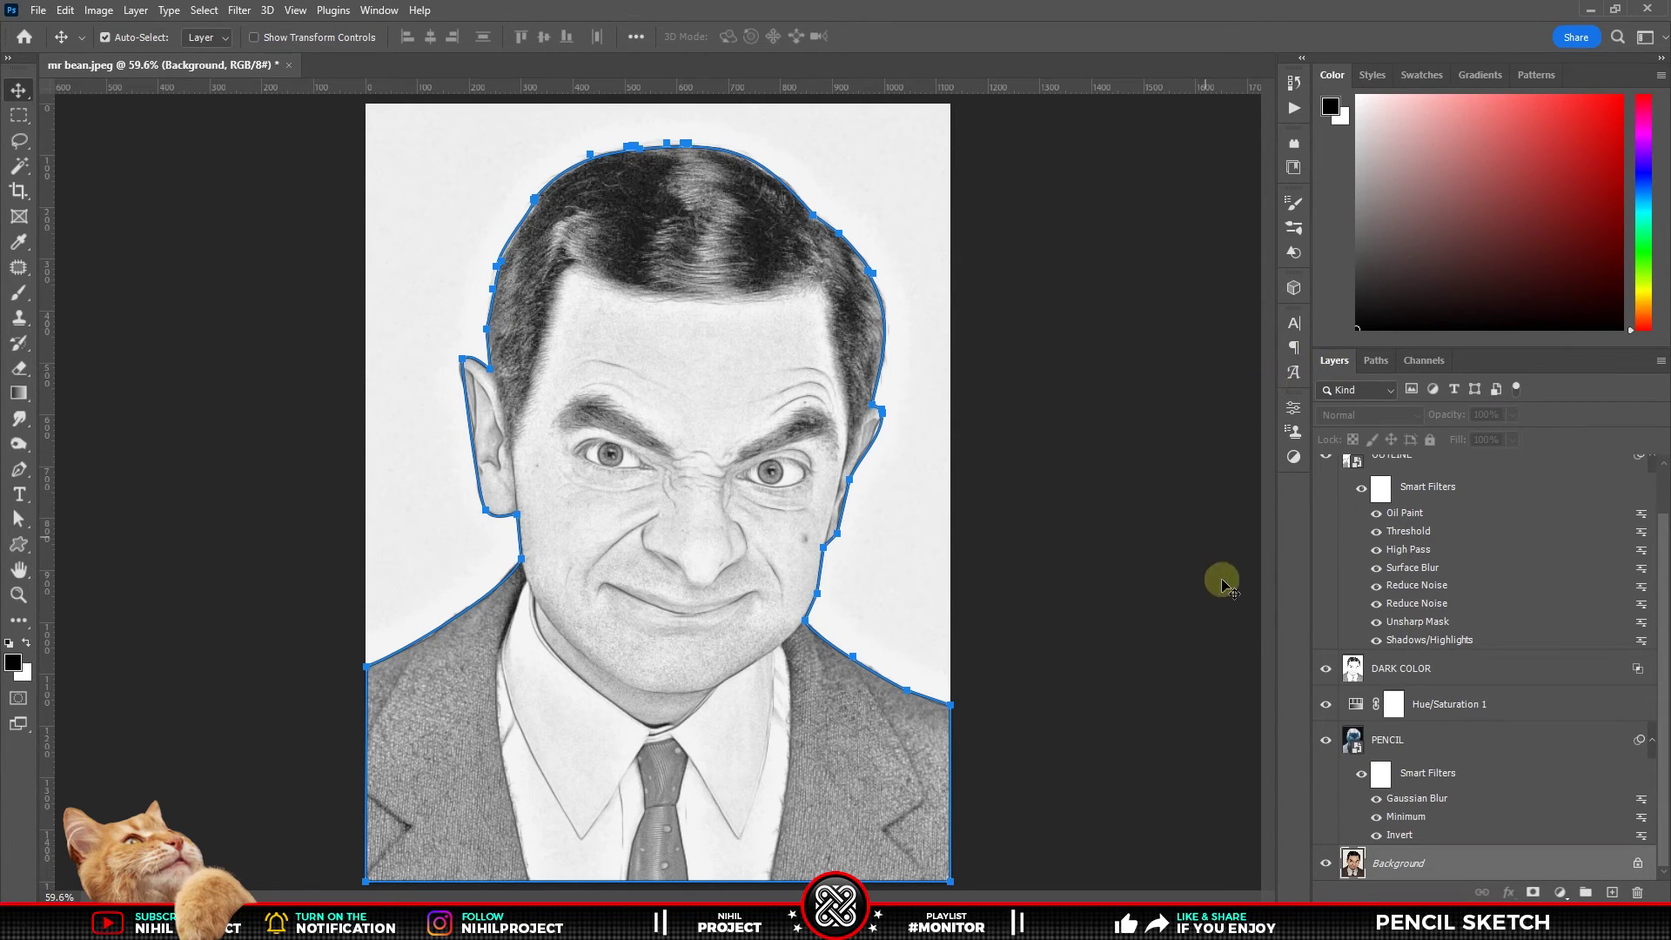
click(1452, 675)
Add a new layer above DARK COLOR and choose the NHL-PENCIL-03 brush at 150 px
click(1612, 894)
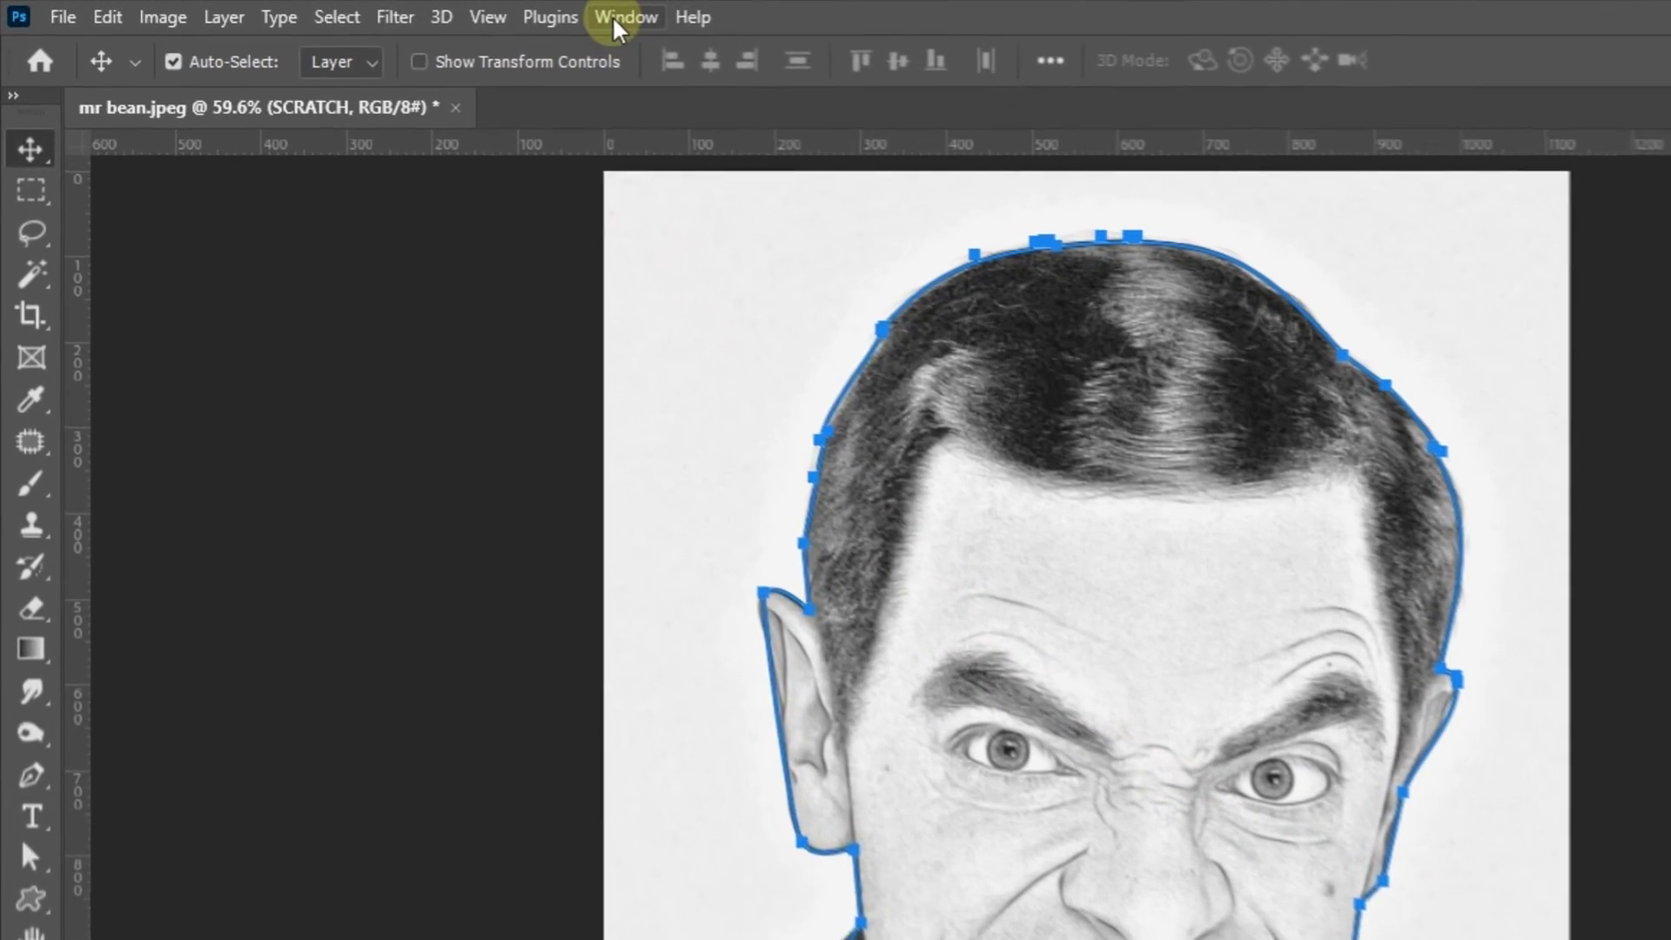
click(379, 10)
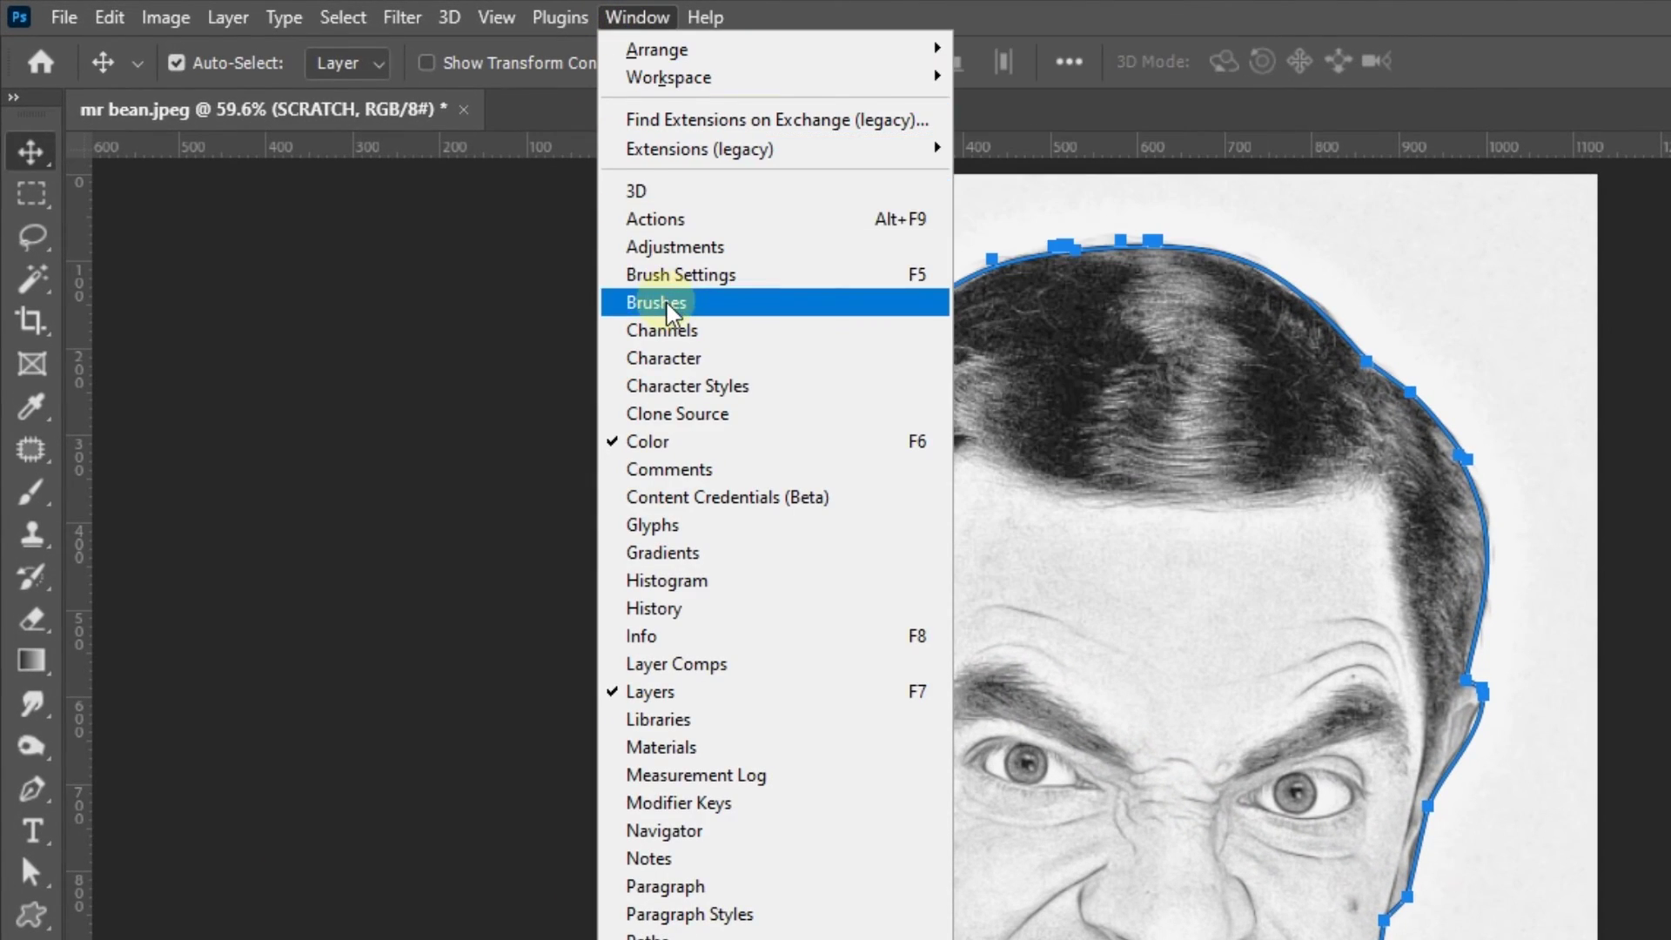
click(665, 300)
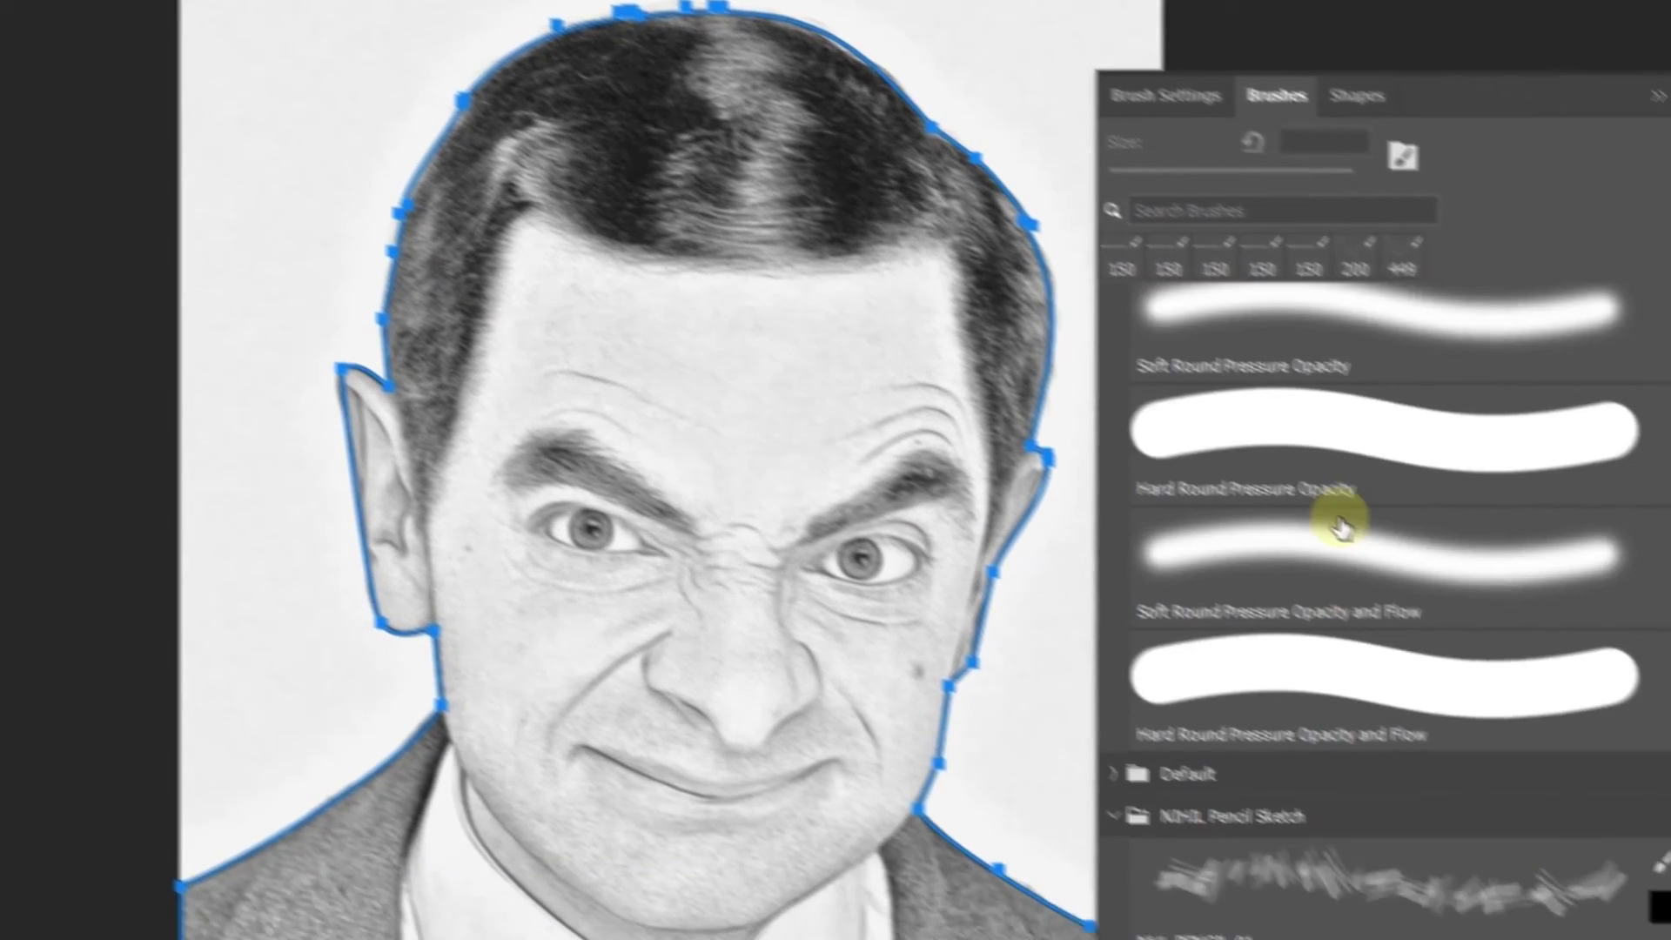
scroll(1340, 525, down, 3)
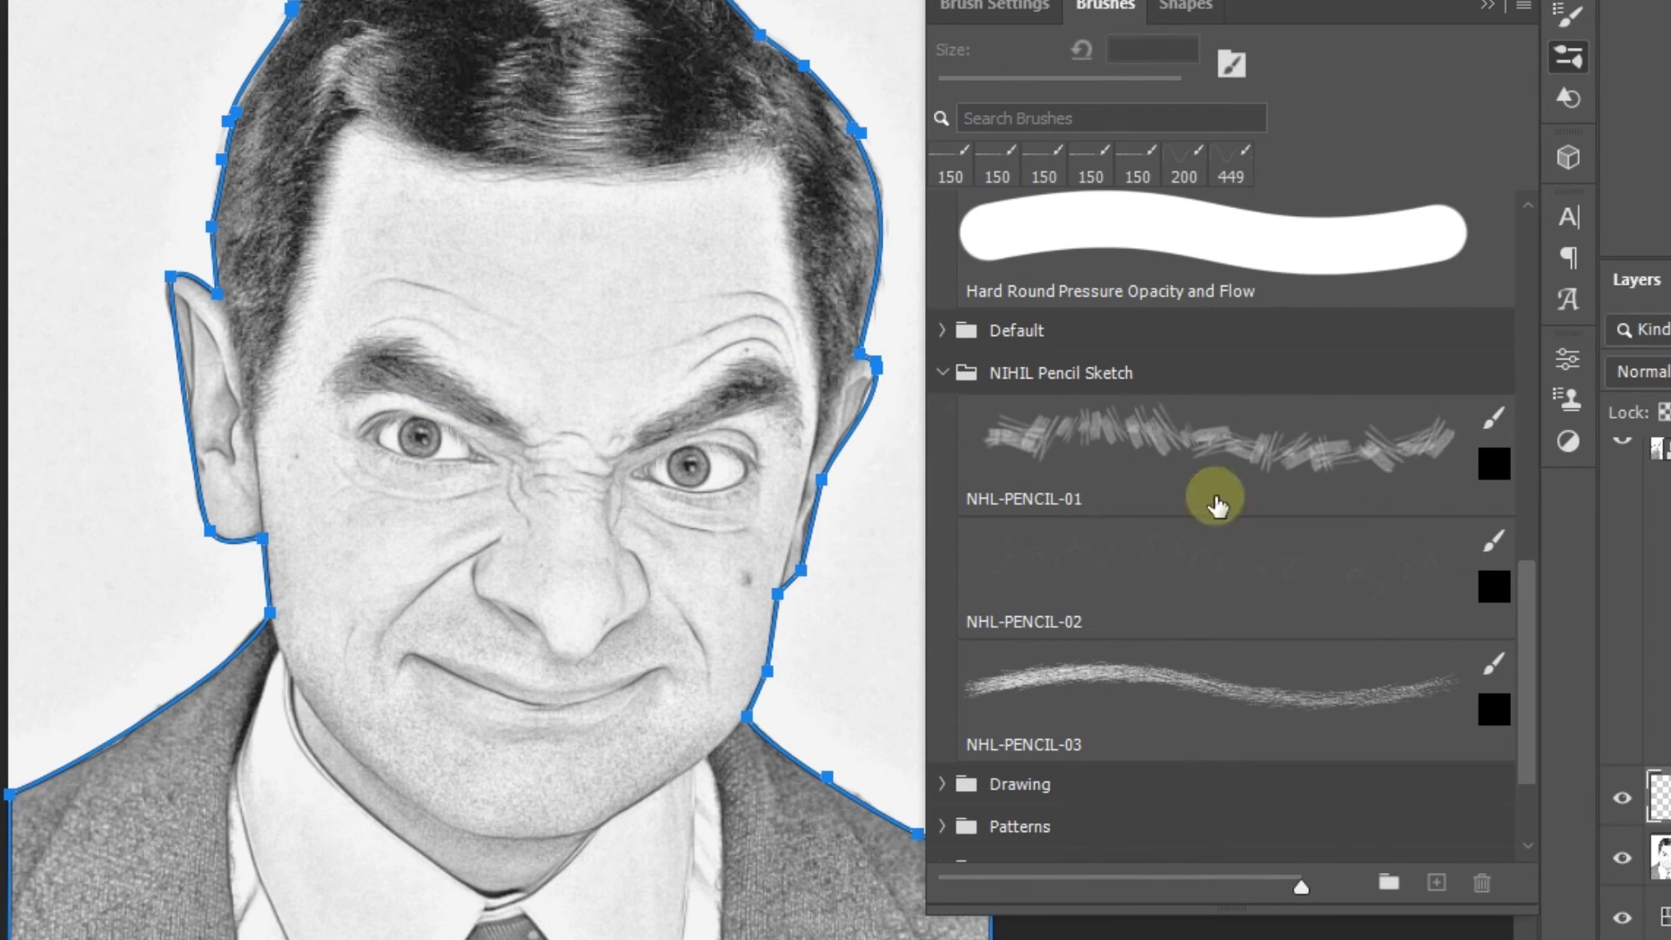
click(1083, 602)
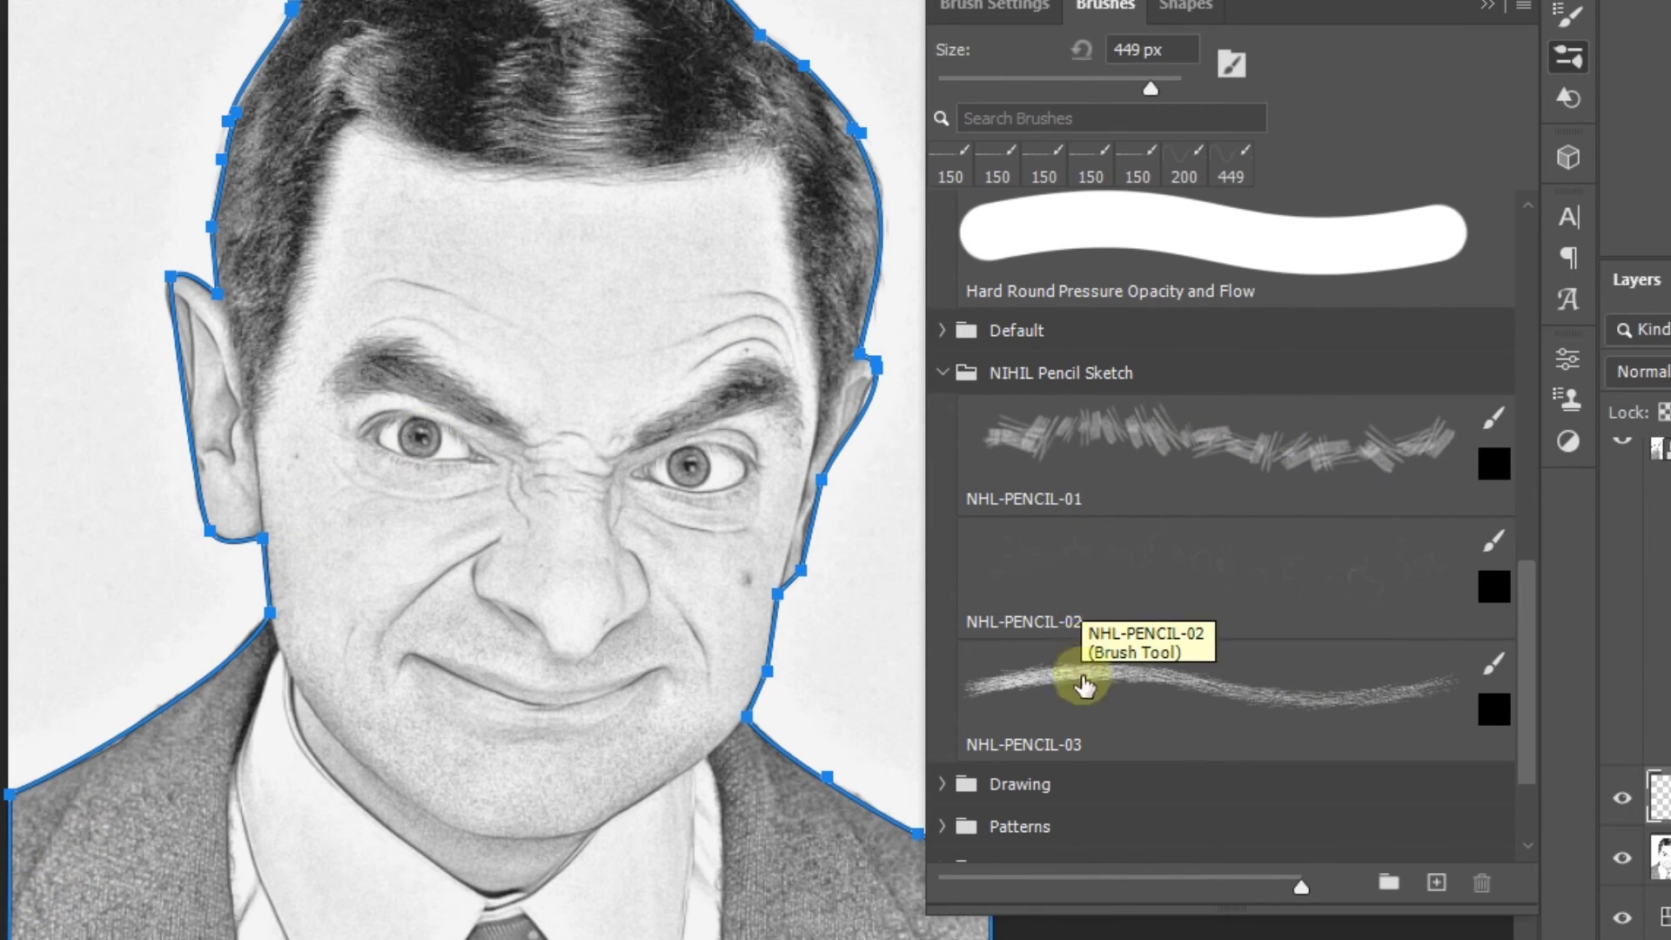
click(1112, 713)
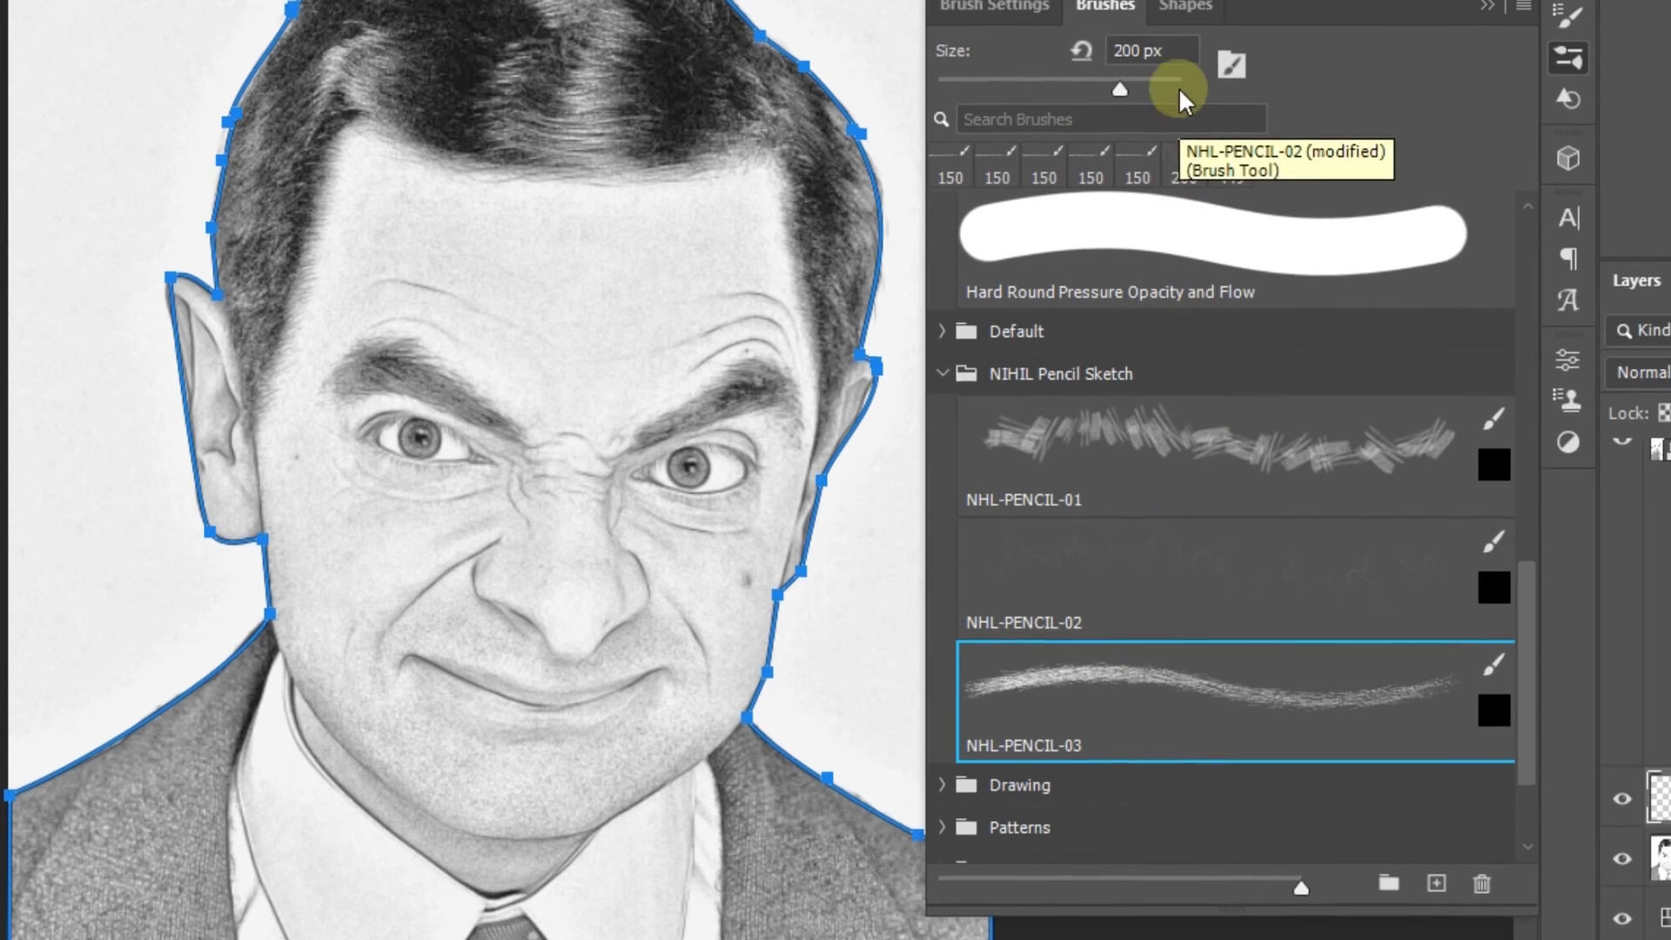
click(1081, 52)
text(150)
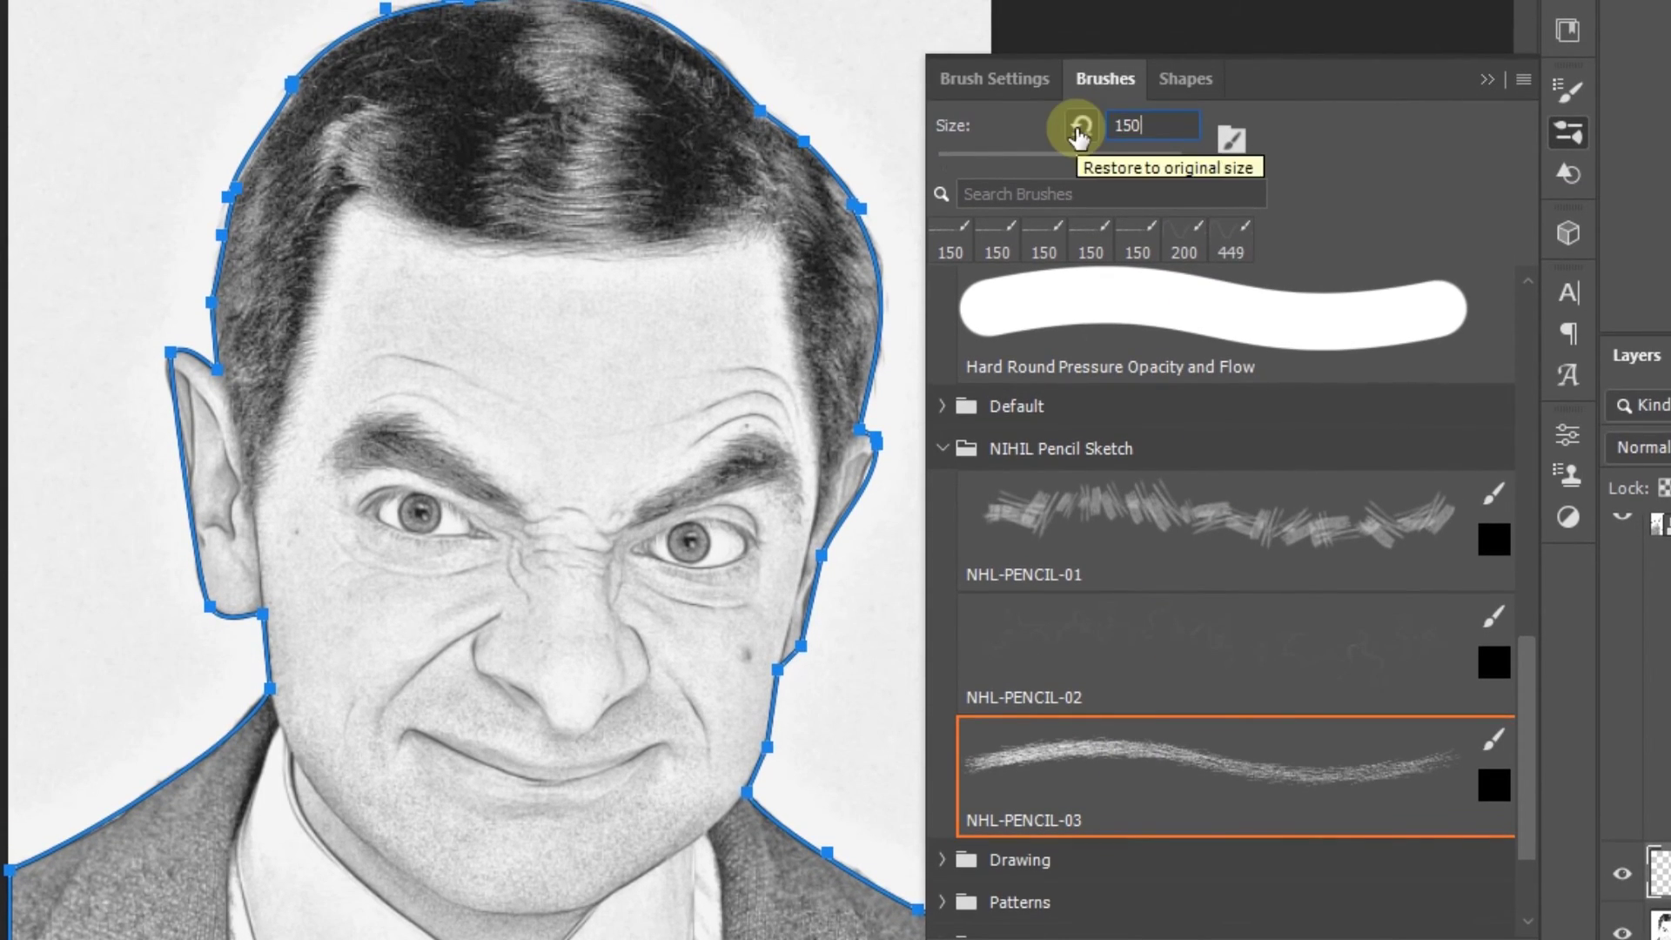
click(1486, 79)
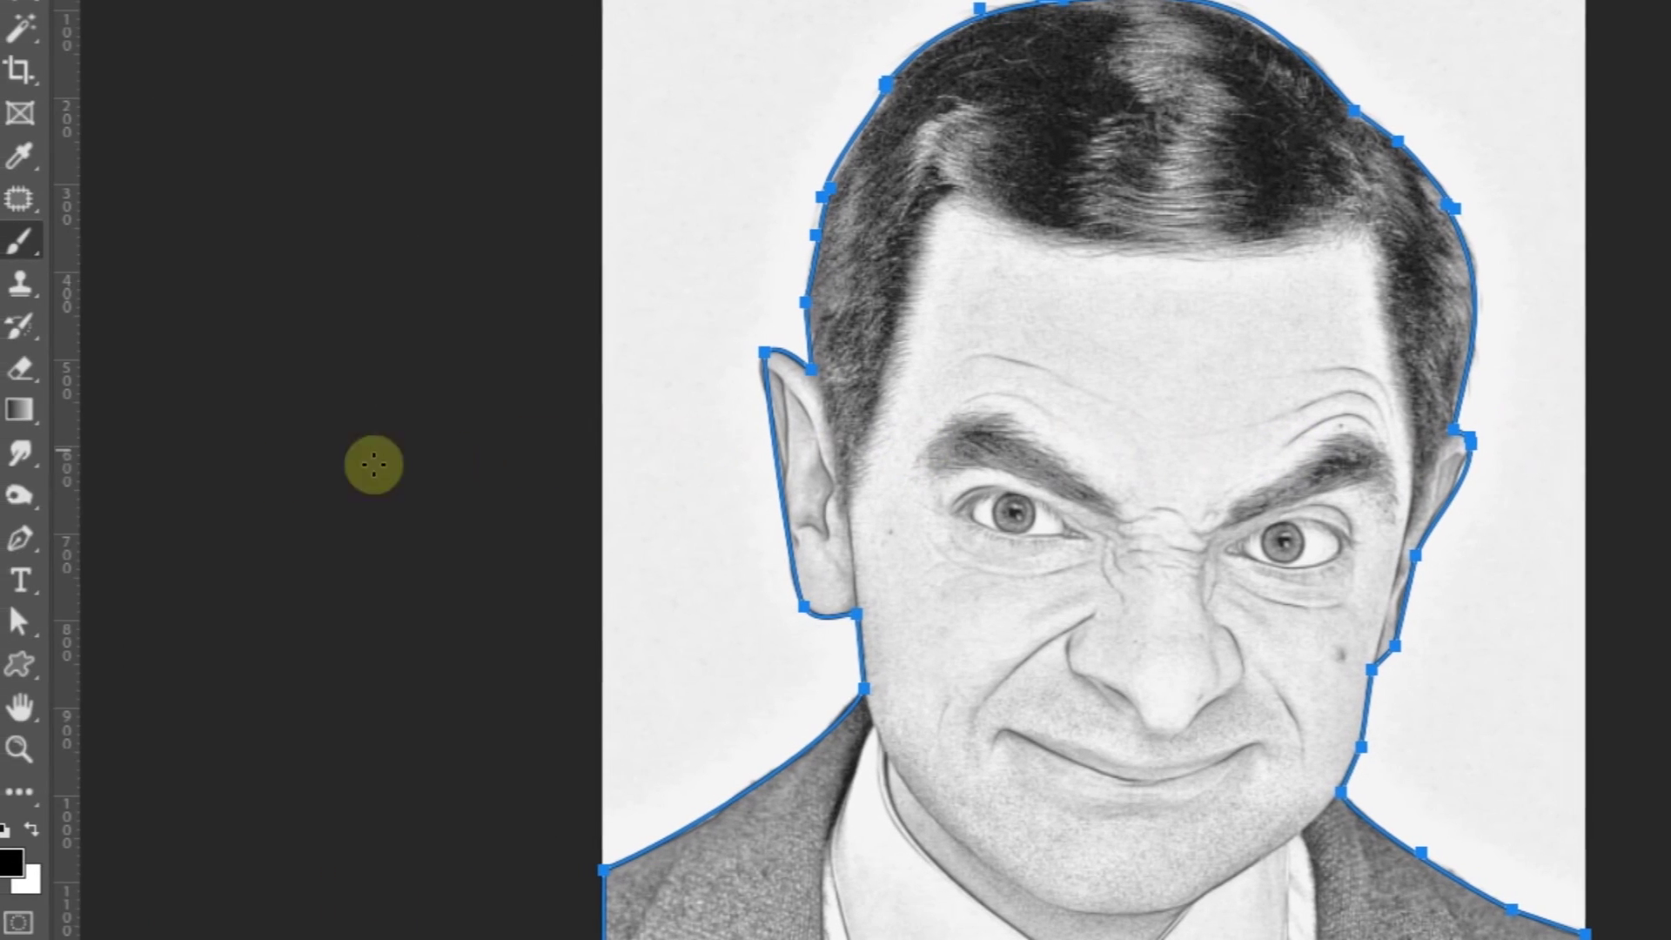
With the Pen tool, stroke the outline work path using the Brush tool
right_click(30, 542)
click(139, 534)
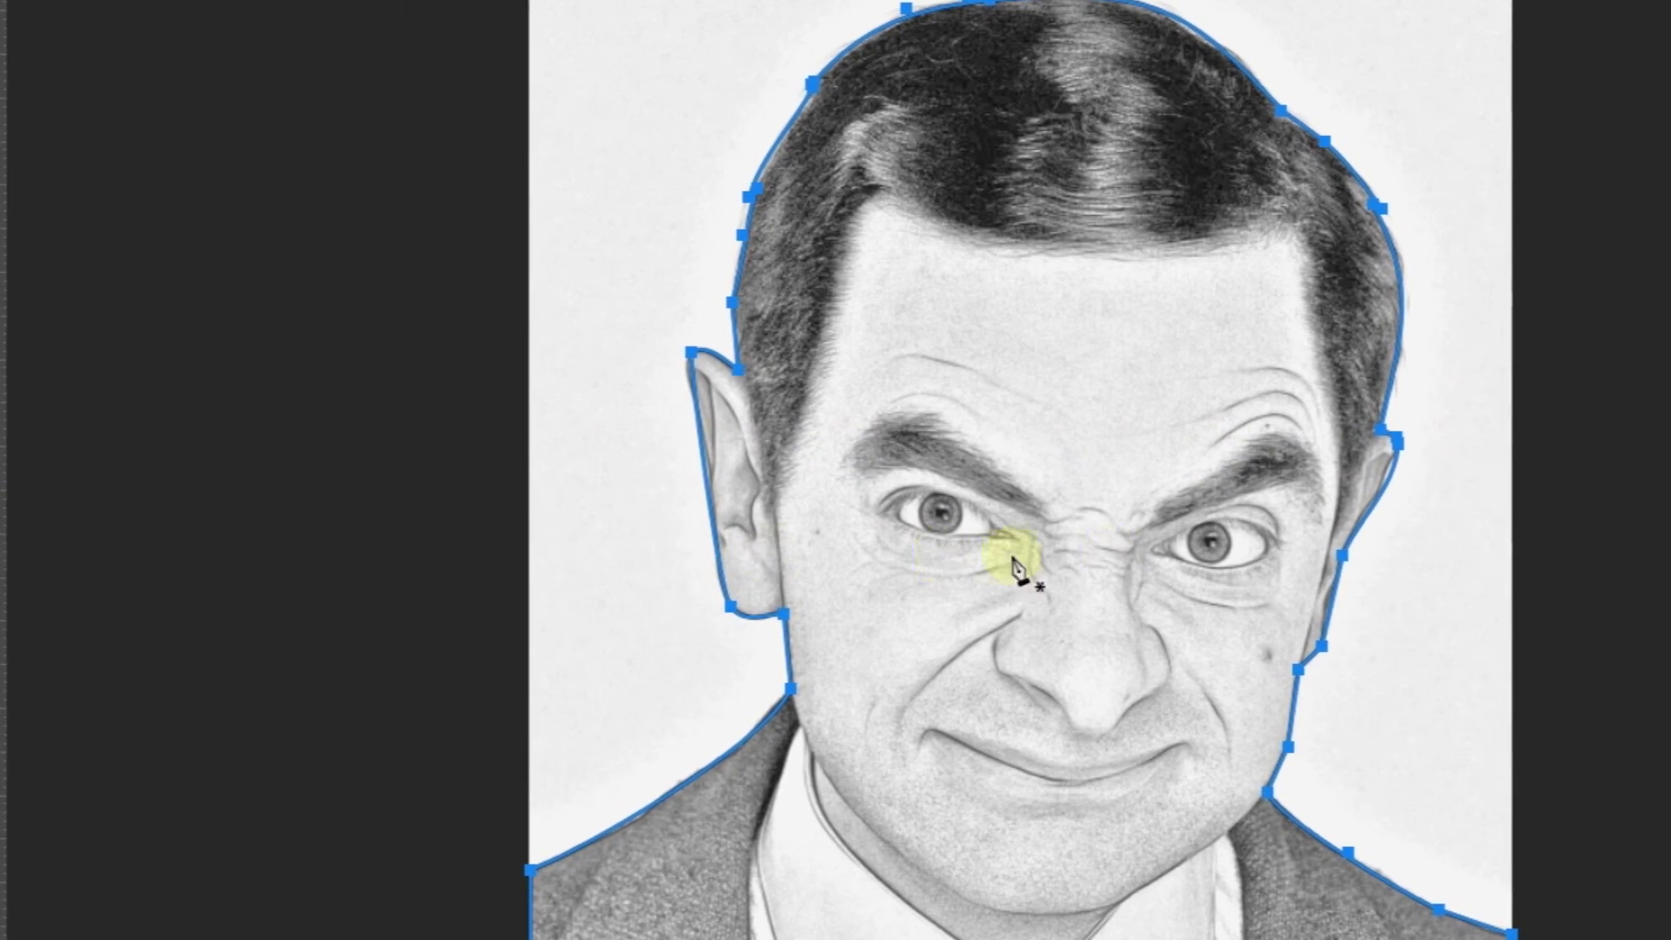
right_click(1221, 567)
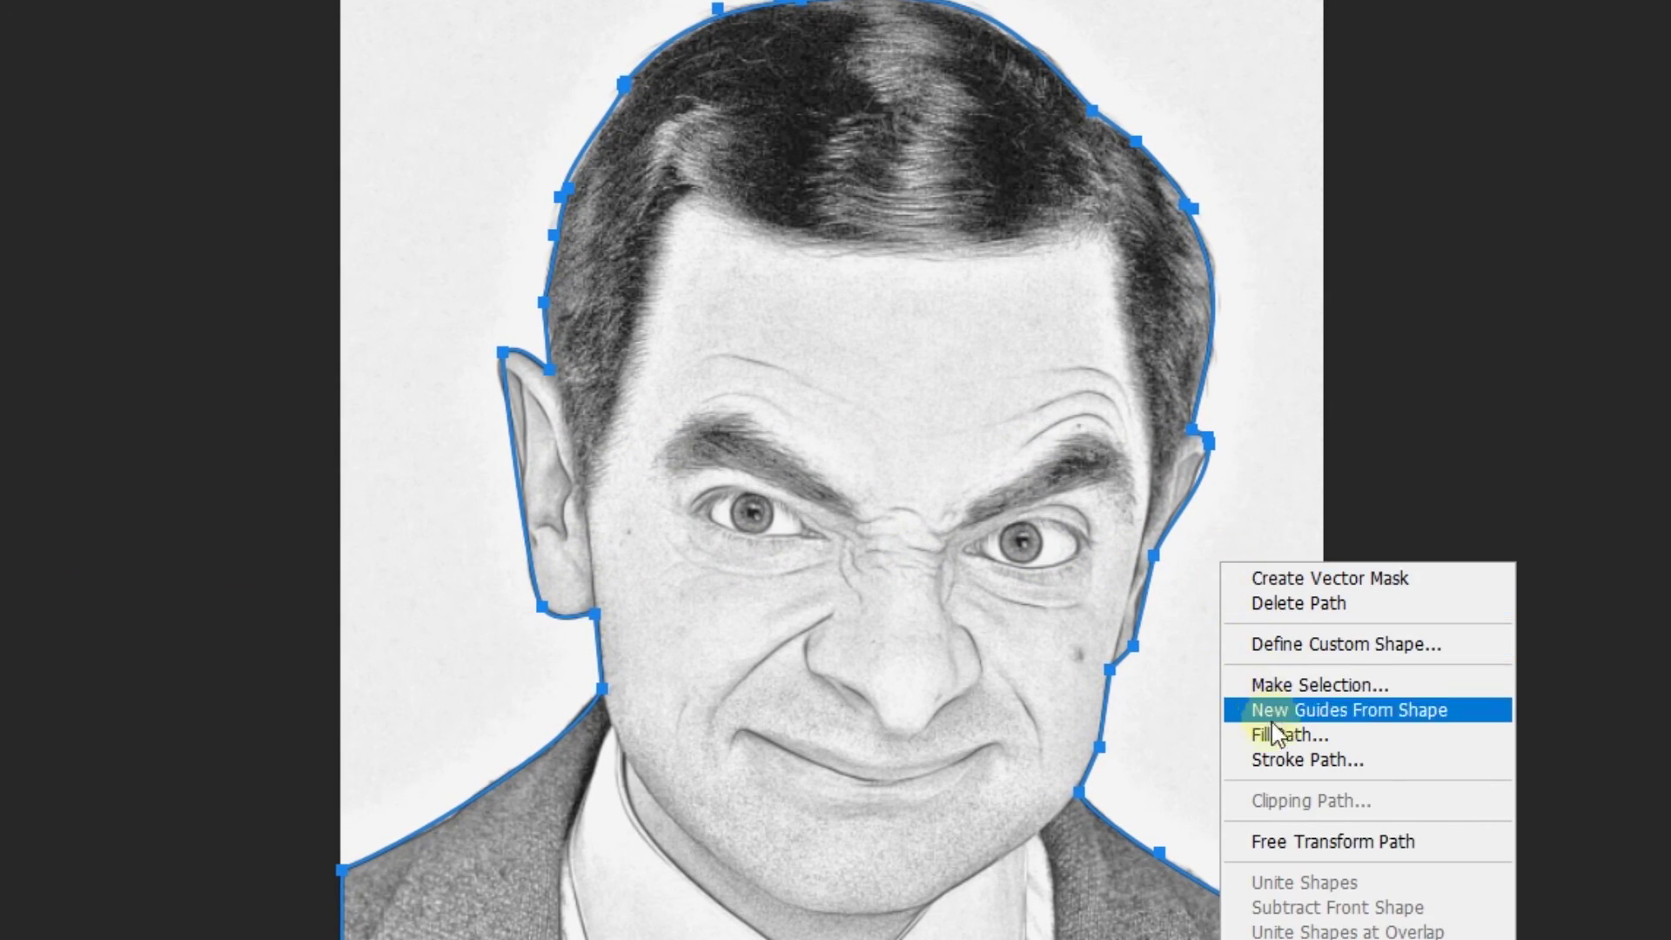
click(1276, 750)
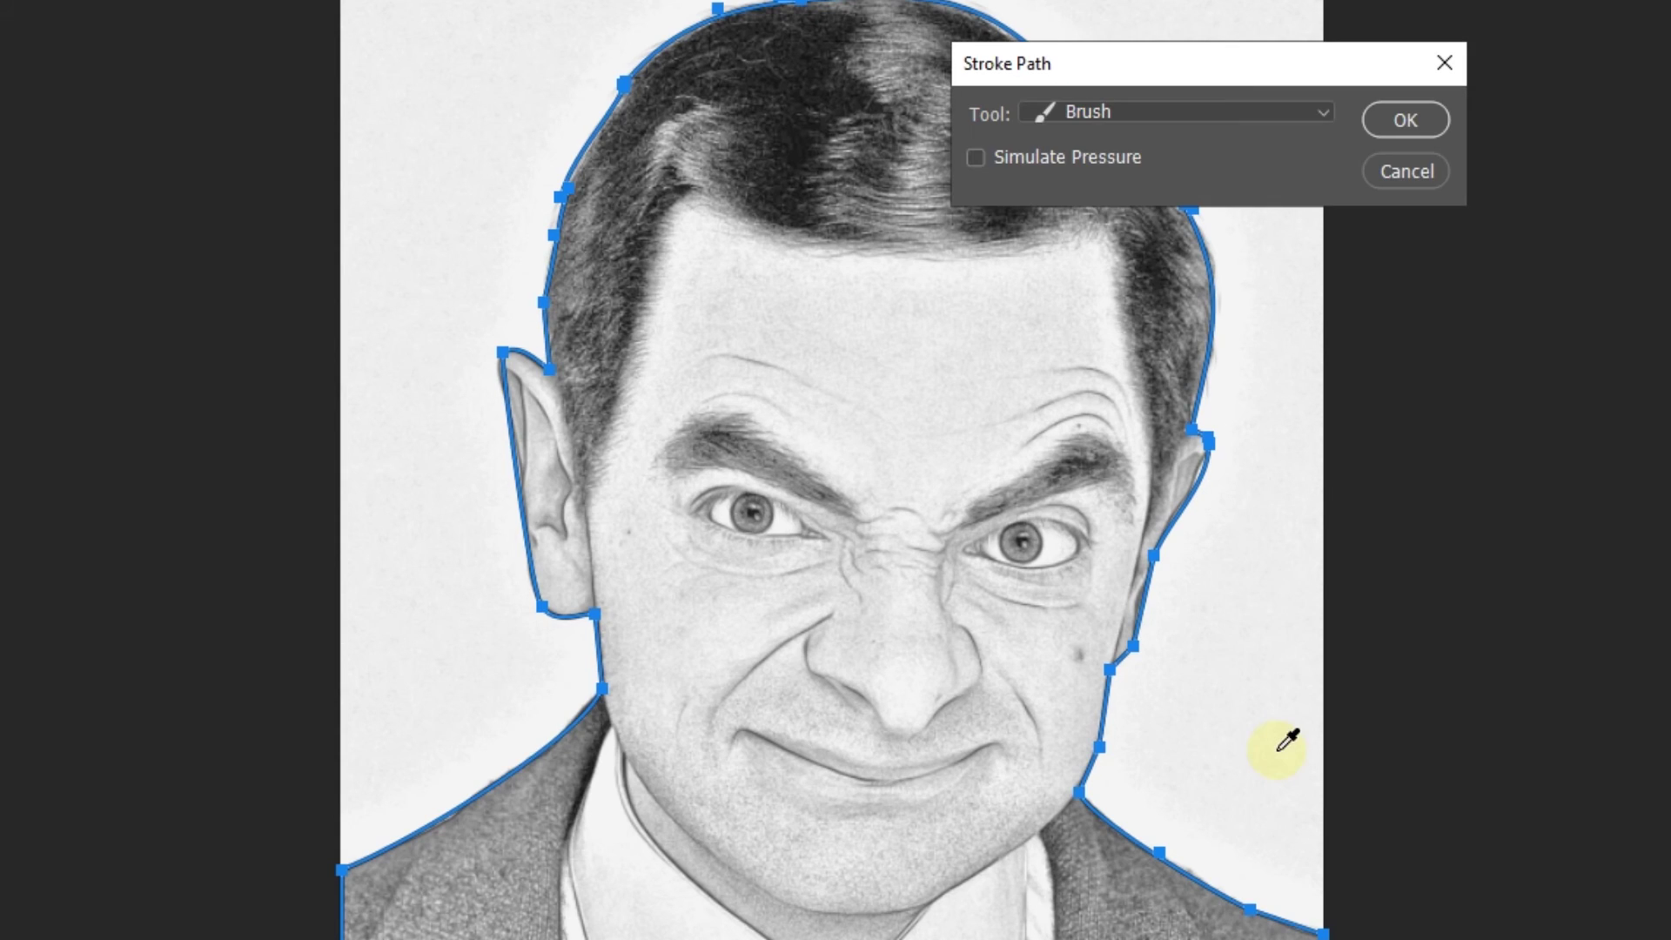
click(1225, 115)
click(1162, 165)
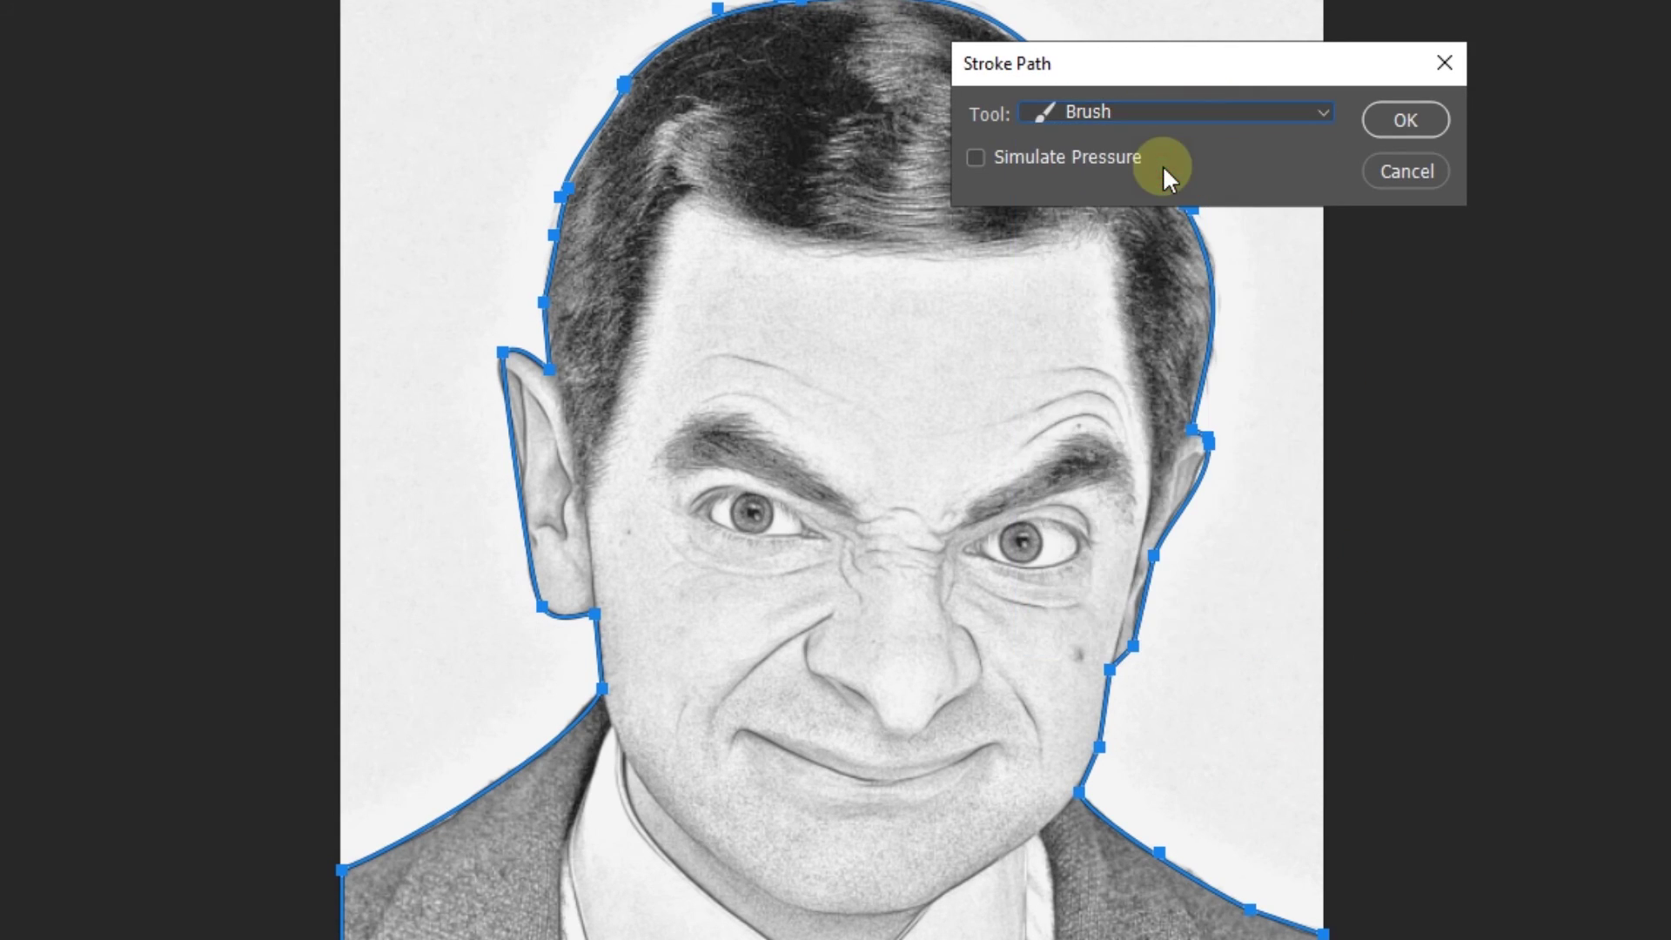
click(1398, 122)
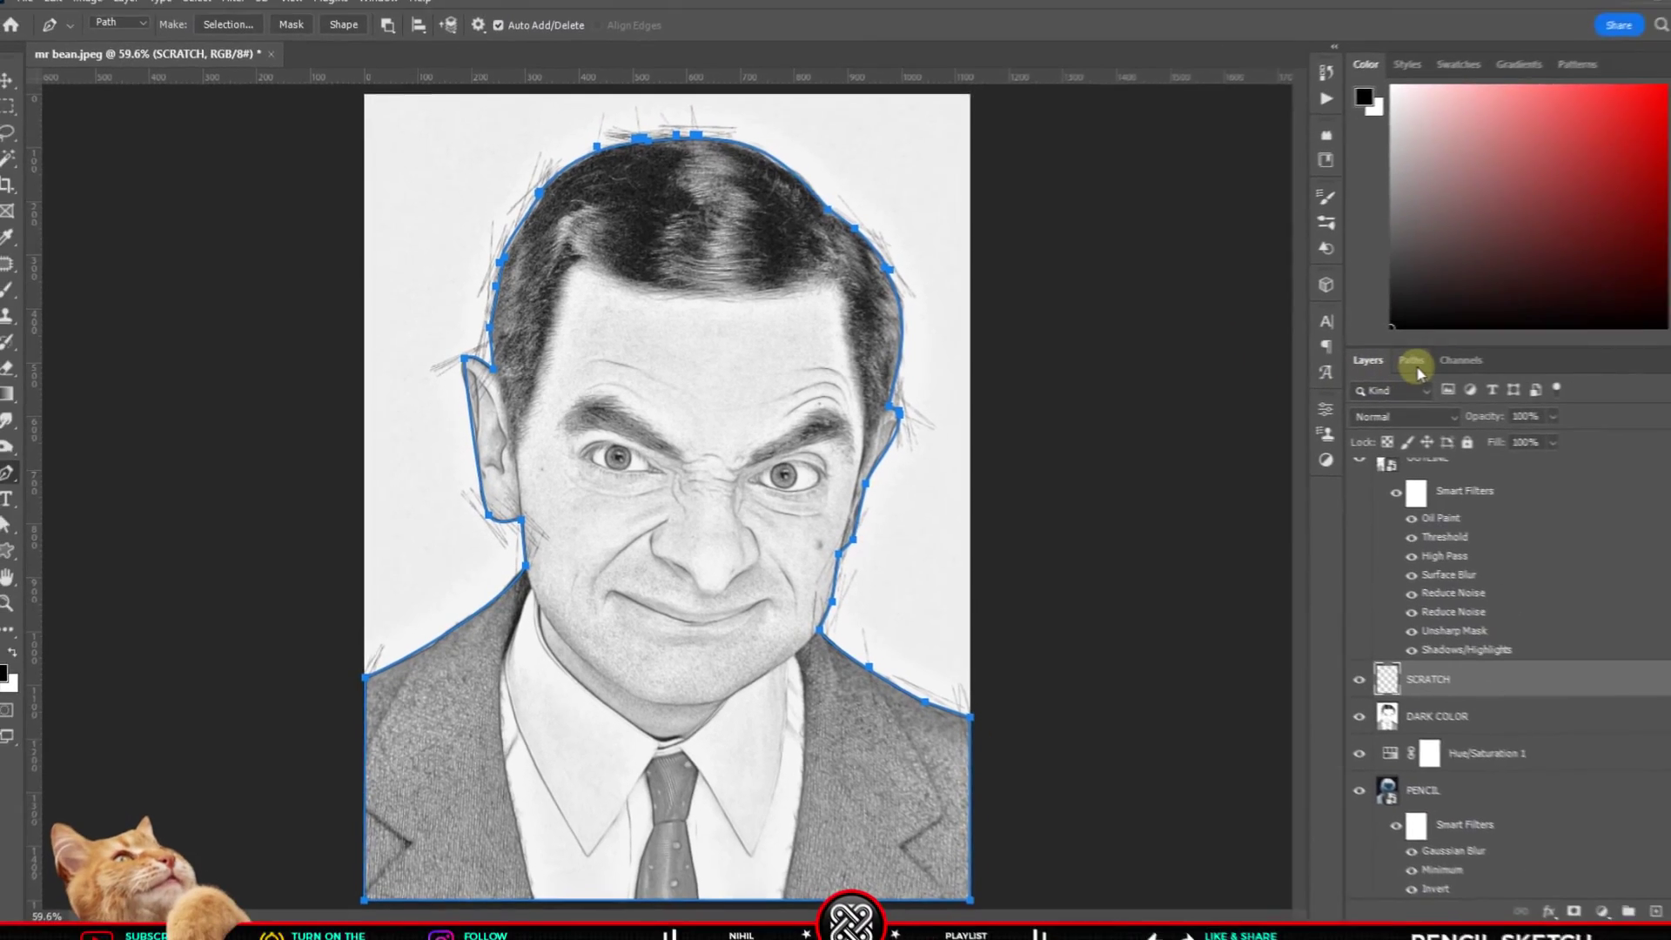
Deselect the Work Path to hide its outline and return to the Move tool
click(1415, 367)
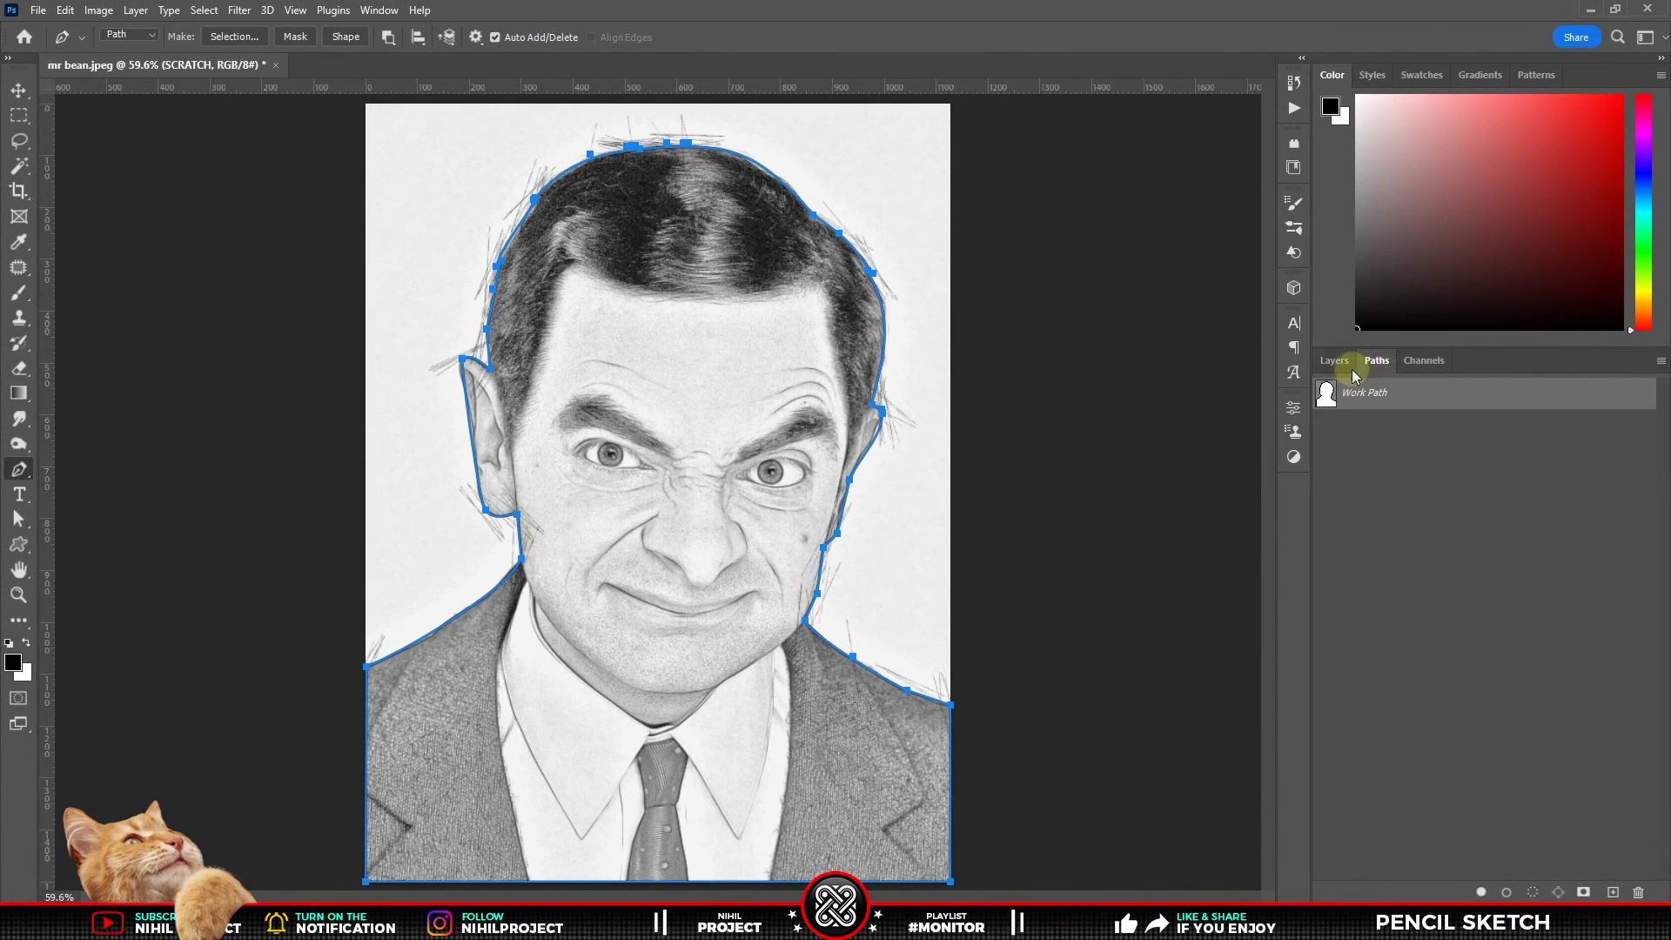
click(1365, 436)
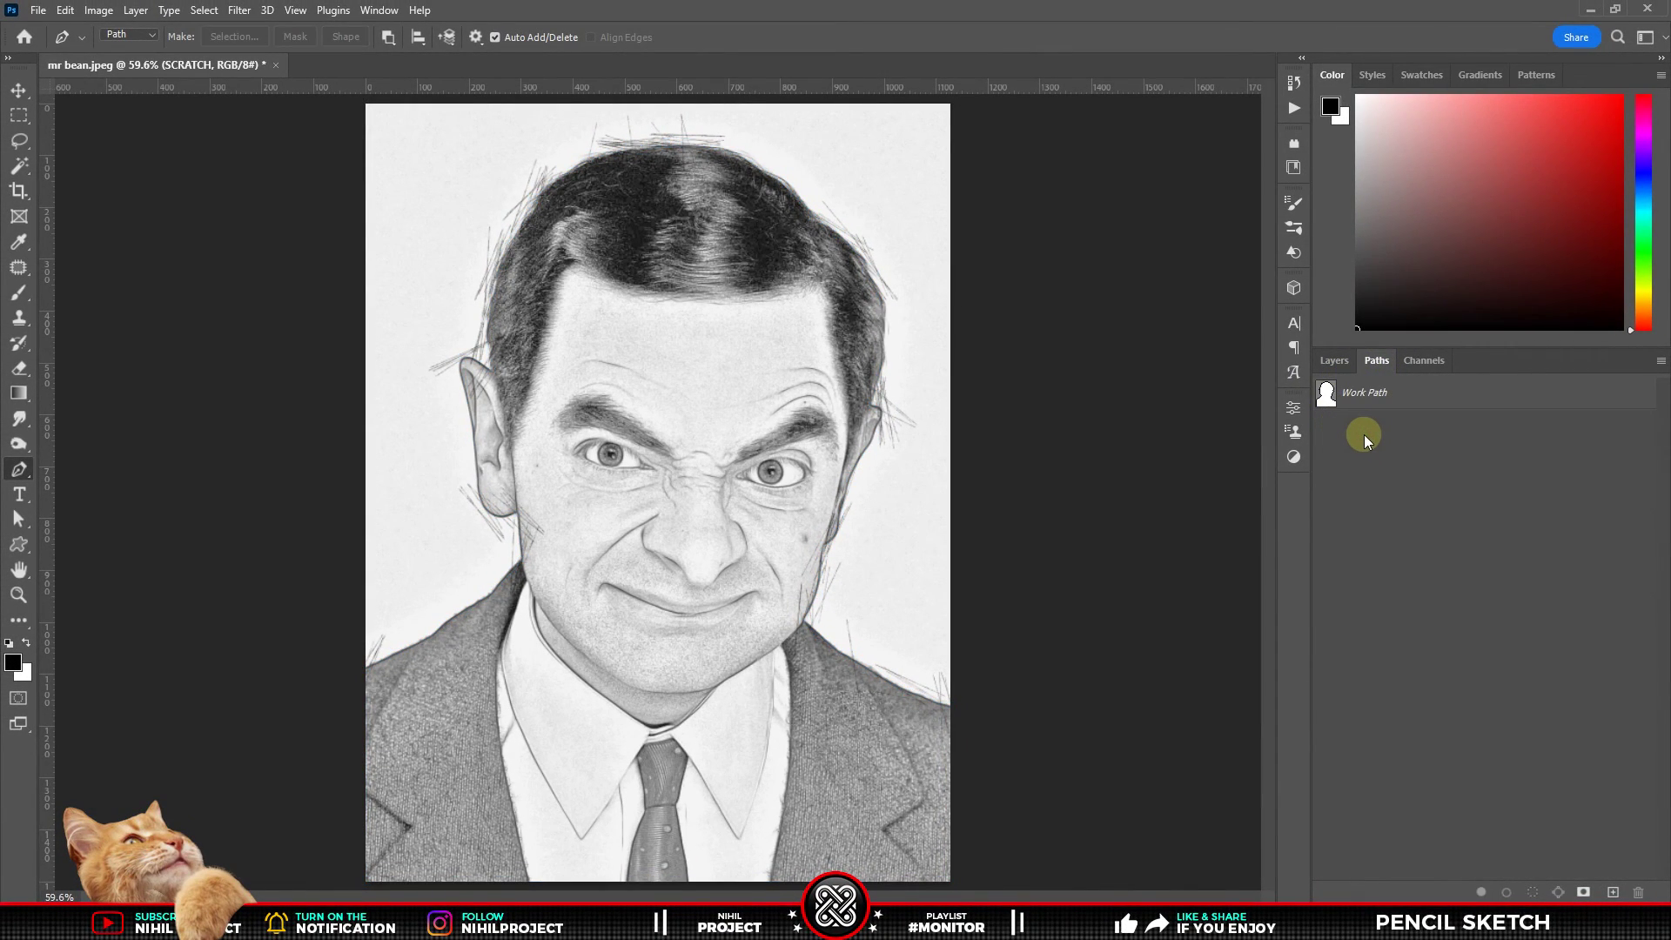
key(v)
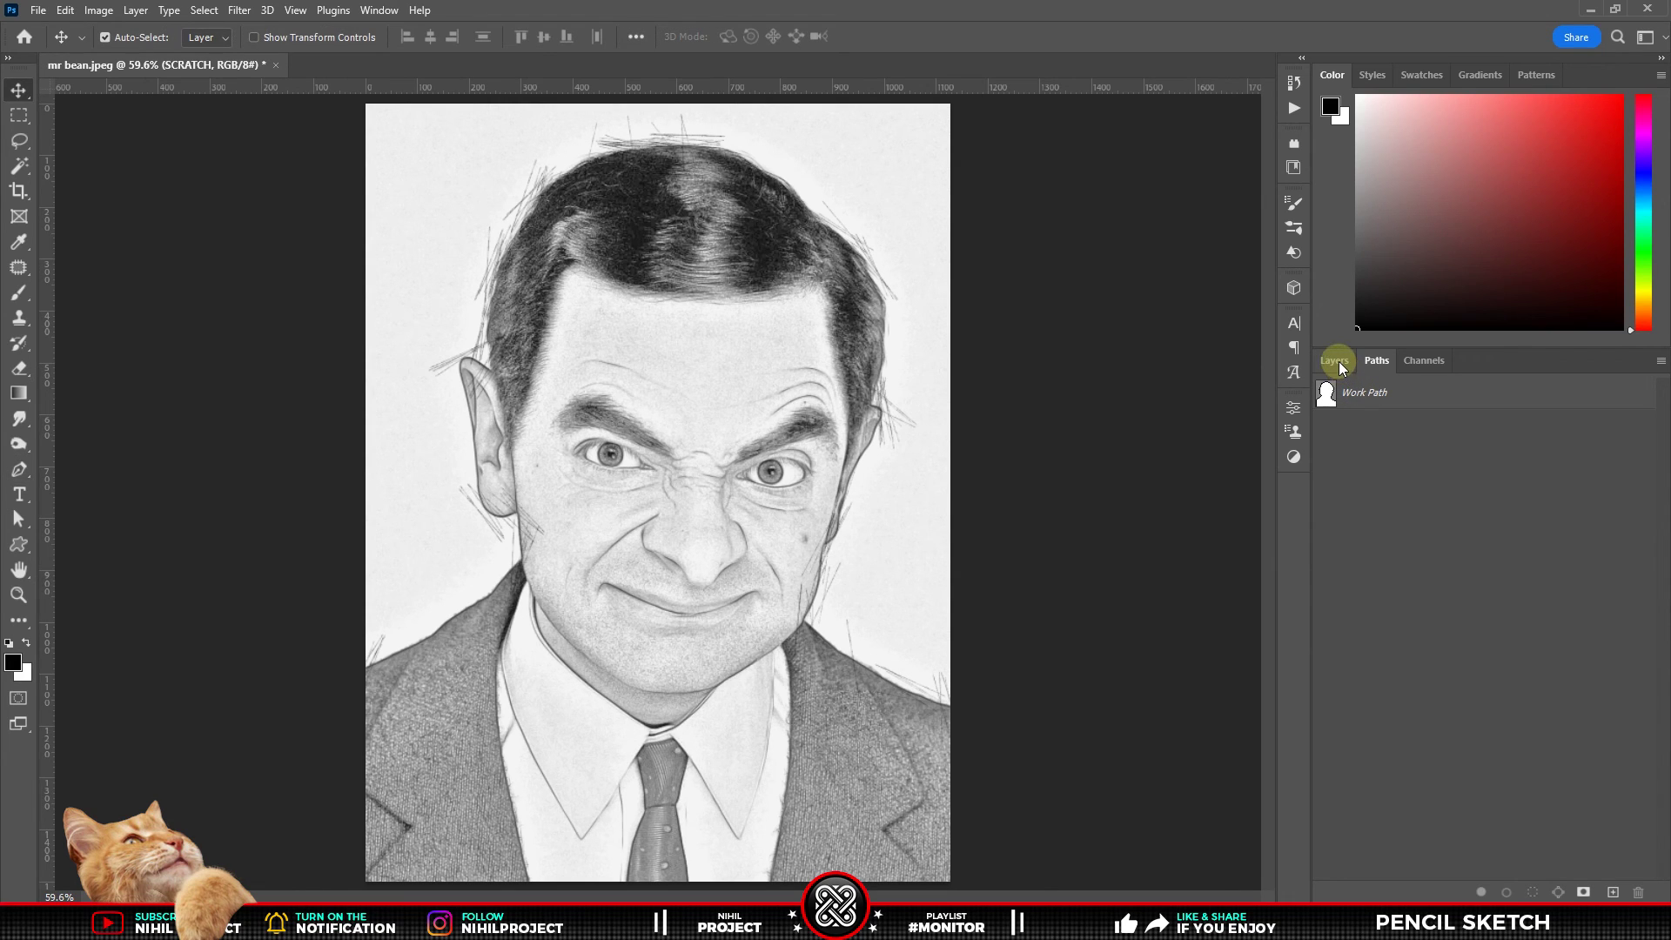
click(1334, 361)
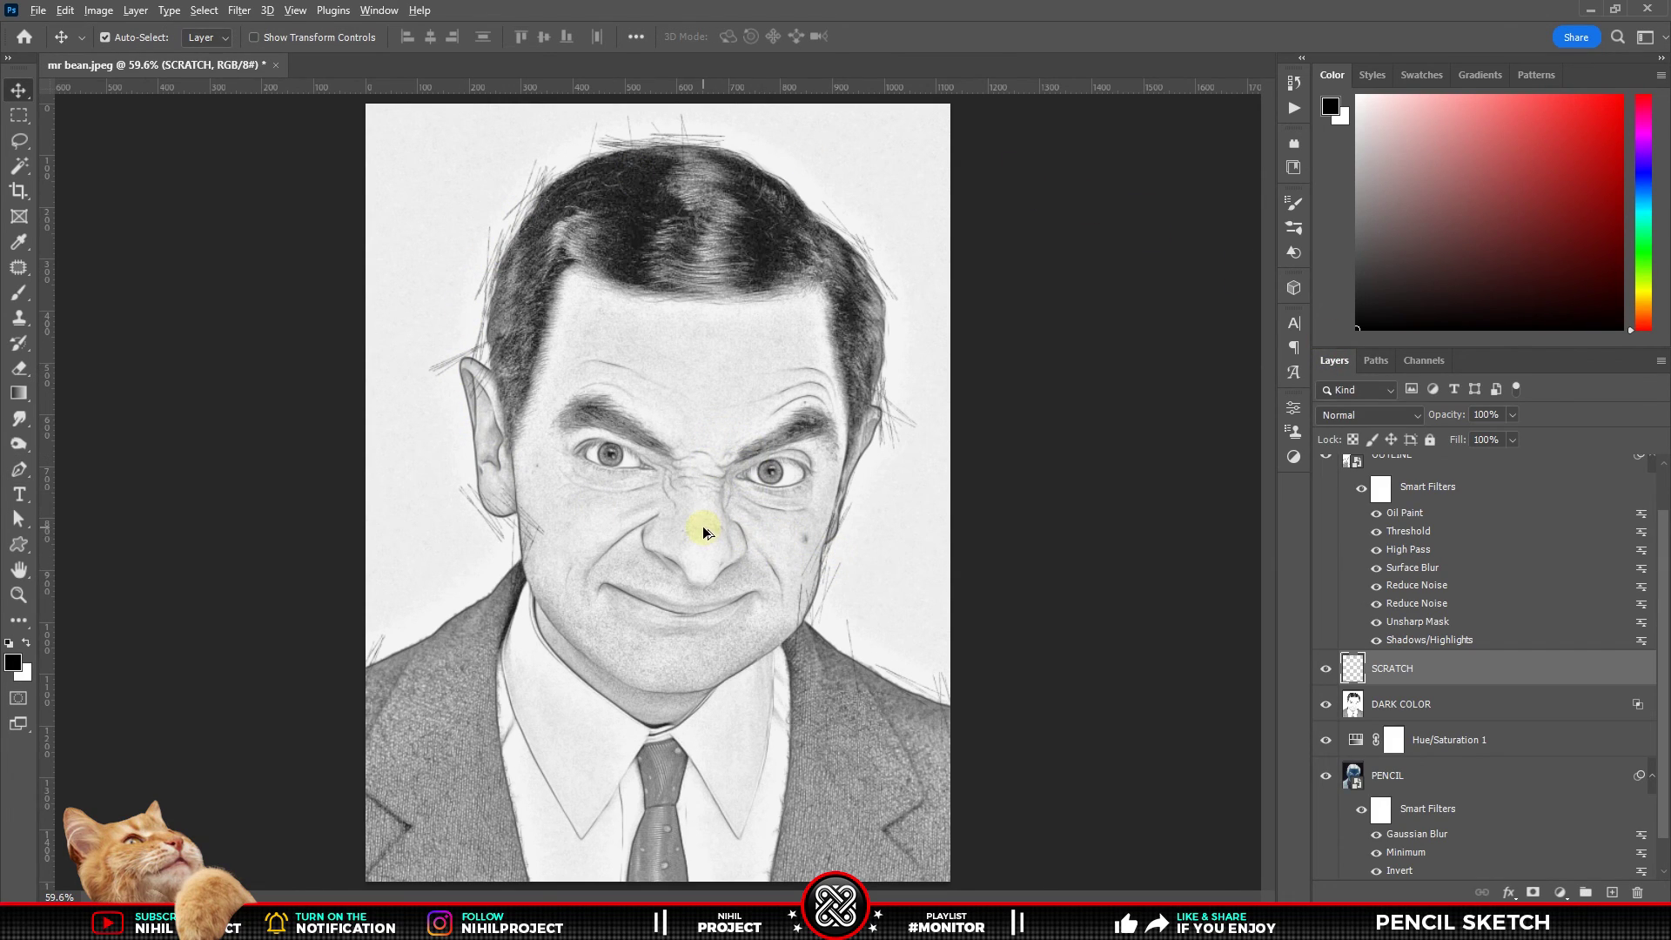
scroll(703, 533, up, 2)
scroll(703, 532, up, 2)
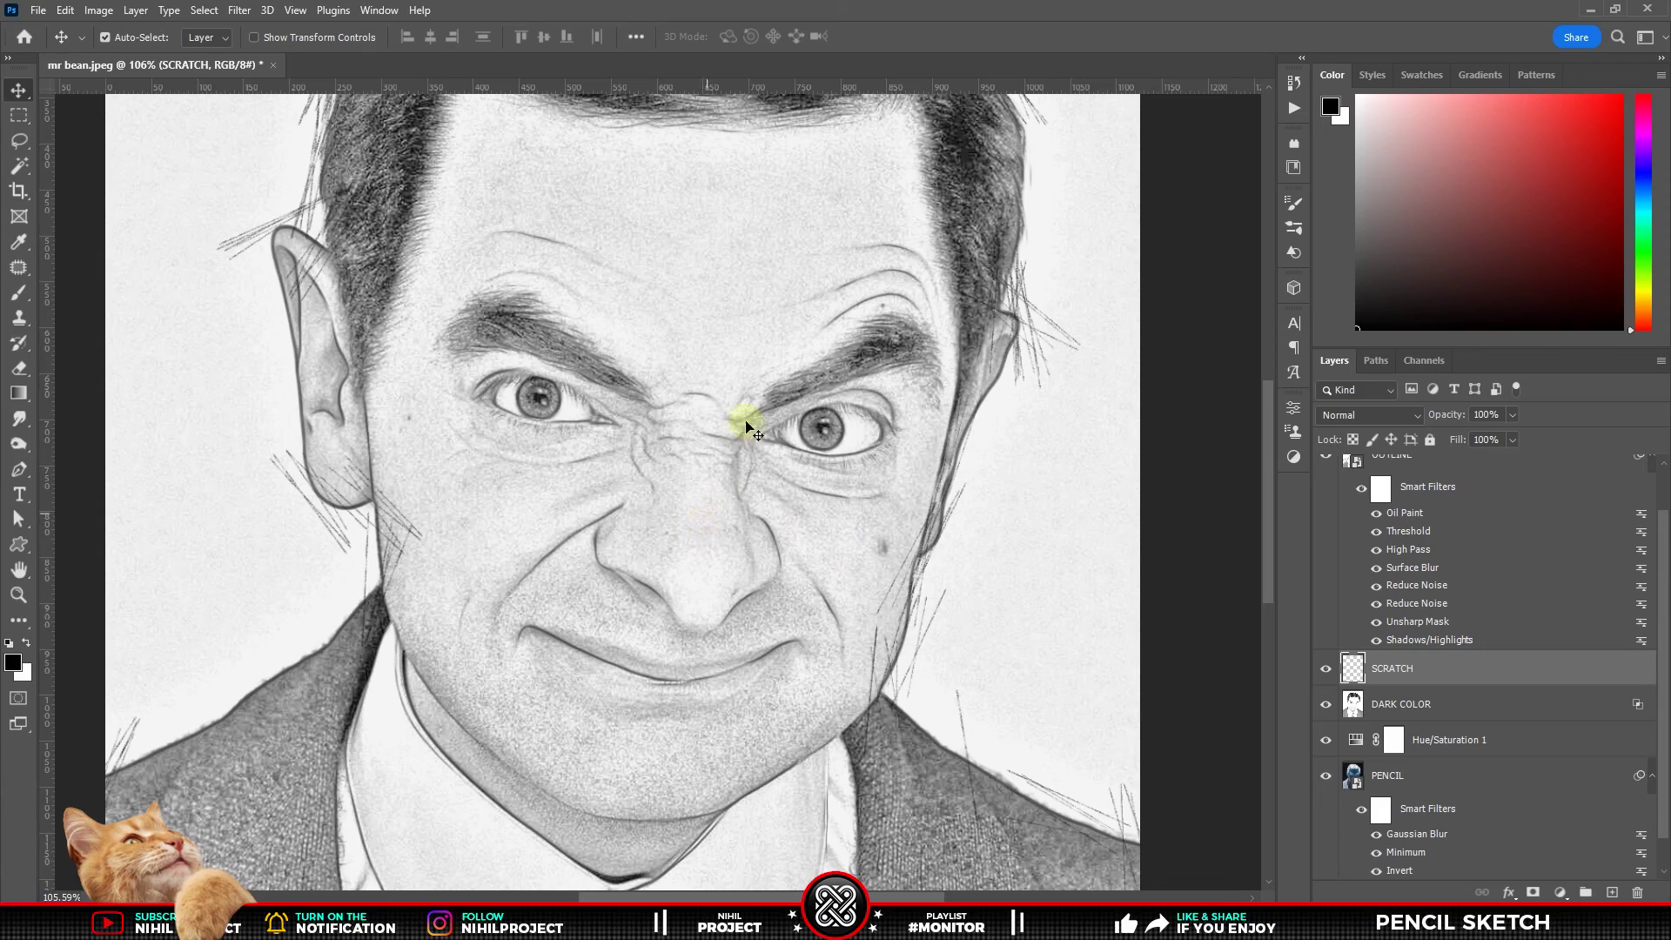